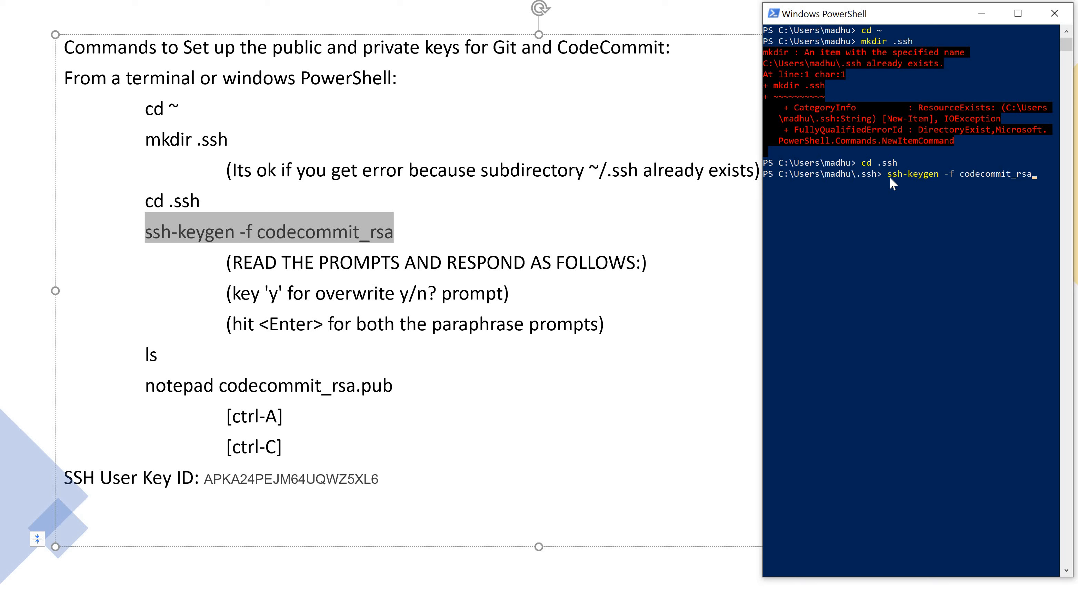
# Generate an SSH key pair with ssh-keygen -f codecommit_rsa, leaving the passphrase empty
pyautogui.press('Return')
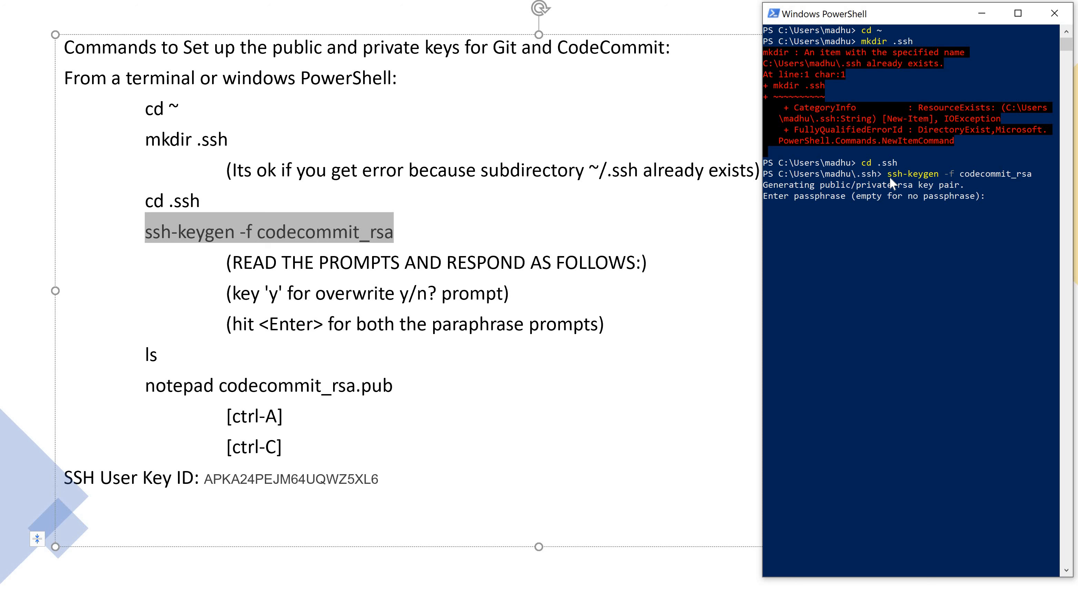
pyautogui.press('Return')
pyautogui.press('Return')
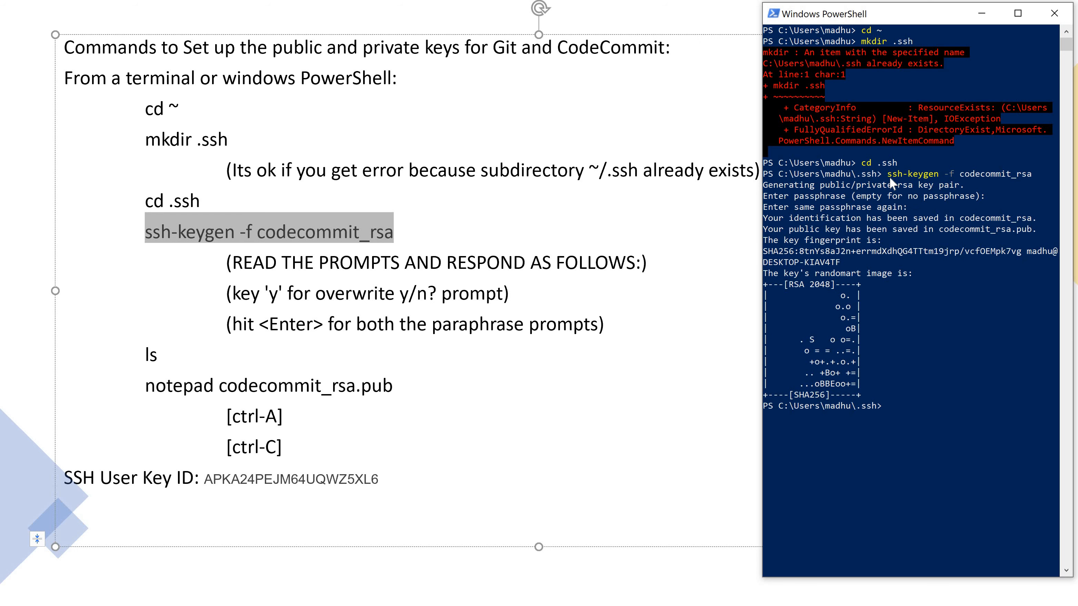
# List the files in the .ssh directory with ls and widen the terminal window to read the full file names
pyautogui.write('ls')
pyautogui.press('Return')
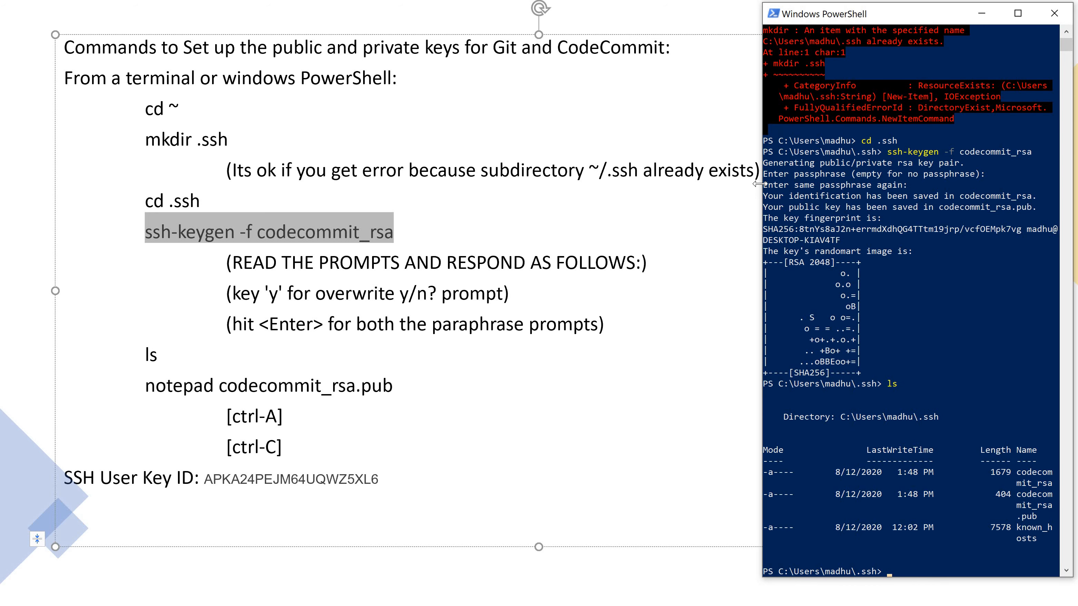
pyautogui.moveTo(763, 199); pyautogui.dragTo(559, 212)
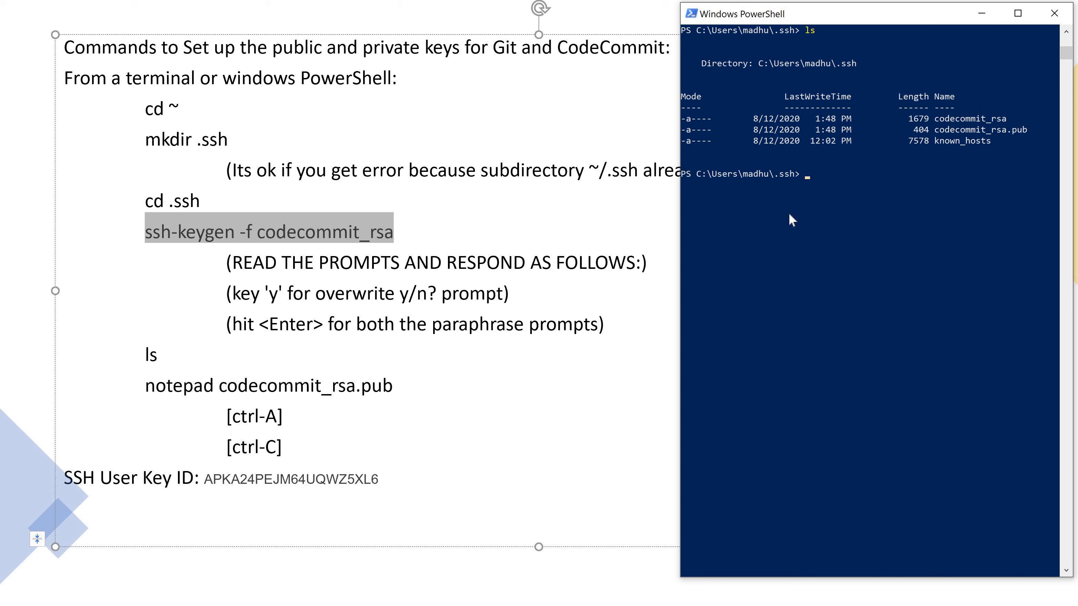
# Copy the command notepad codecommit_rsa.pub from the slide and run it in PowerShell to open the public key file
pyautogui.tripleClick(384, 393)
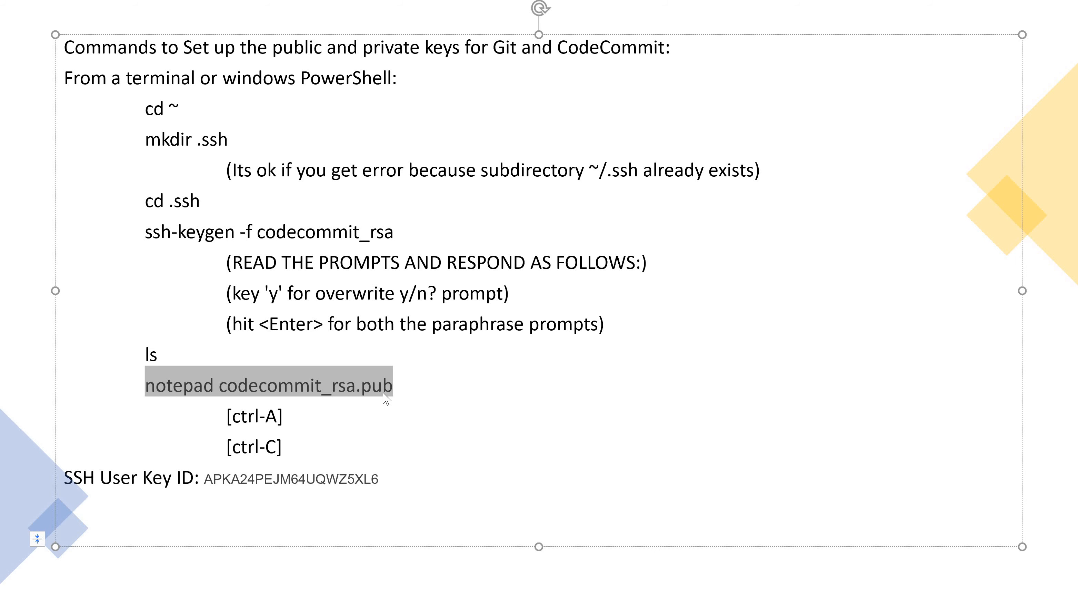
pyautogui.hotkey('alt', 'Tab')
pyautogui.rightClick(808, 176)
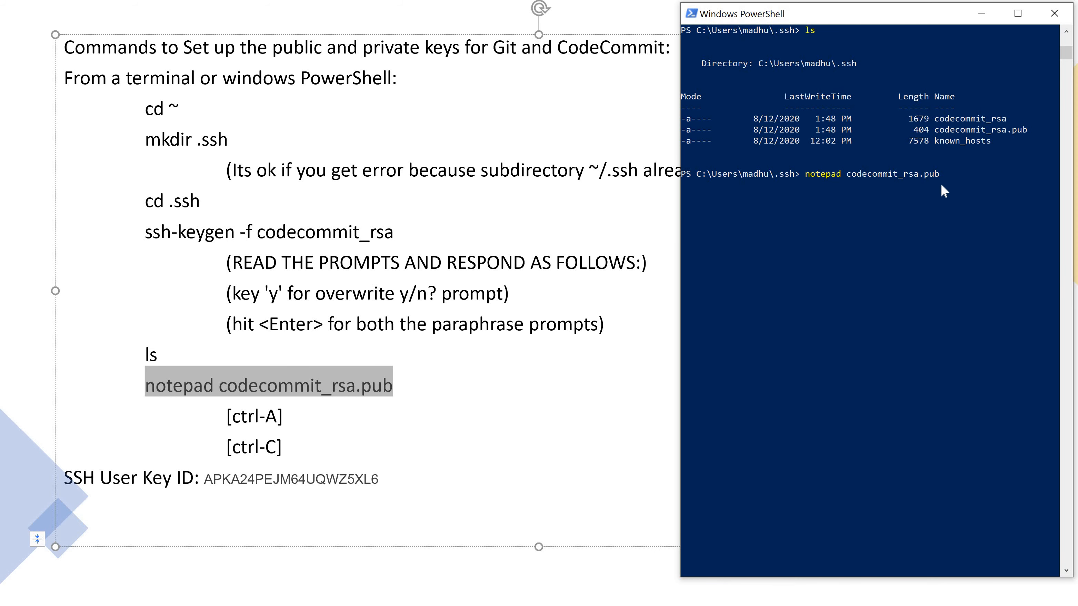
pyautogui.press('Return')
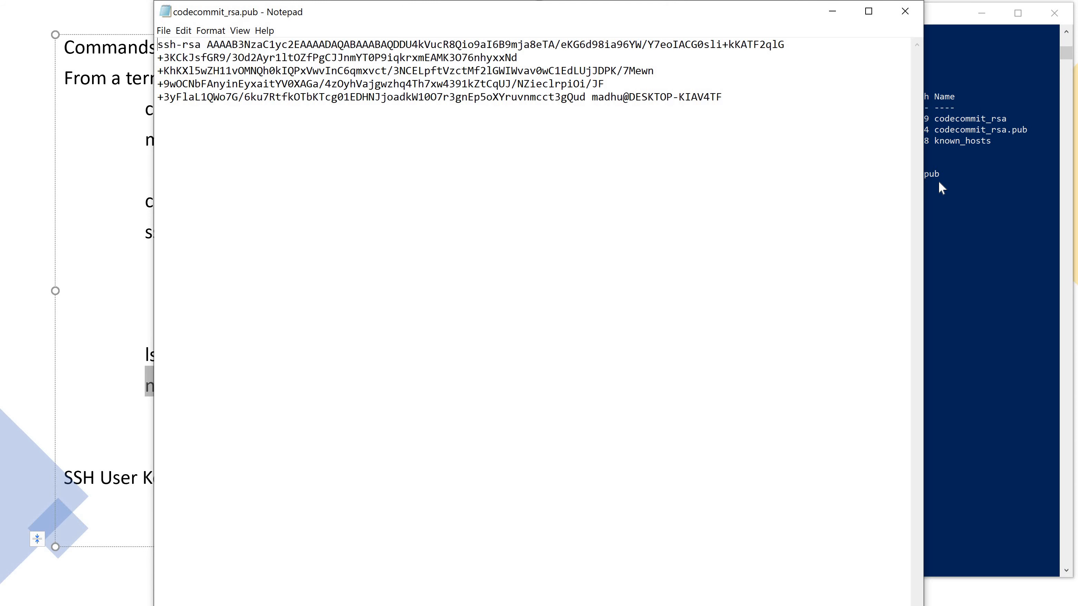
# Copy the entire contents of codecommit_rsa.pub and close the file
pyautogui.hotkey('ctrl', 'a')
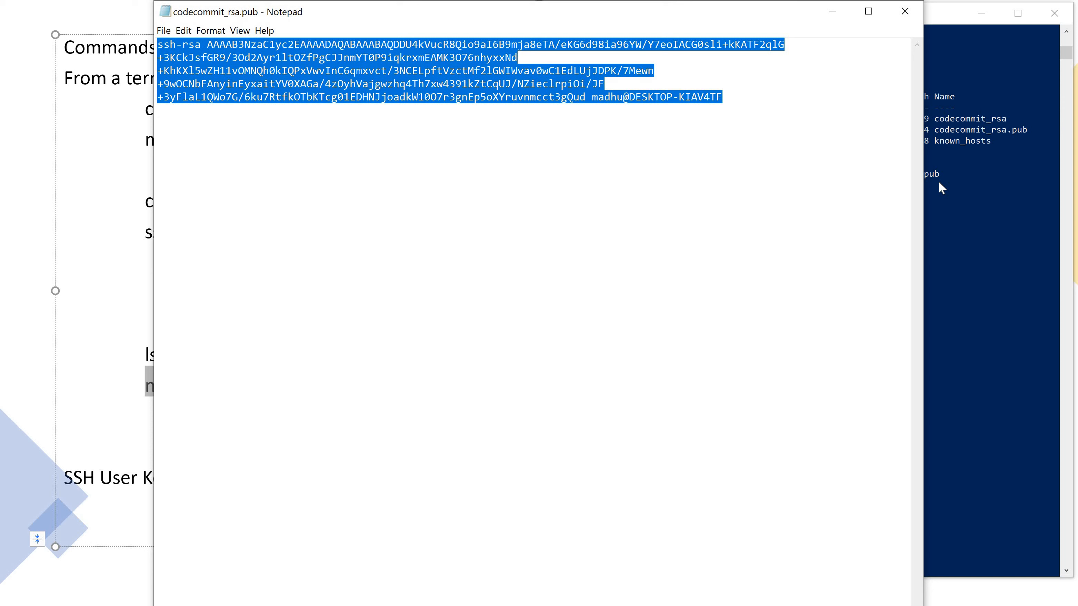
pyautogui.rightClick(333, 74)
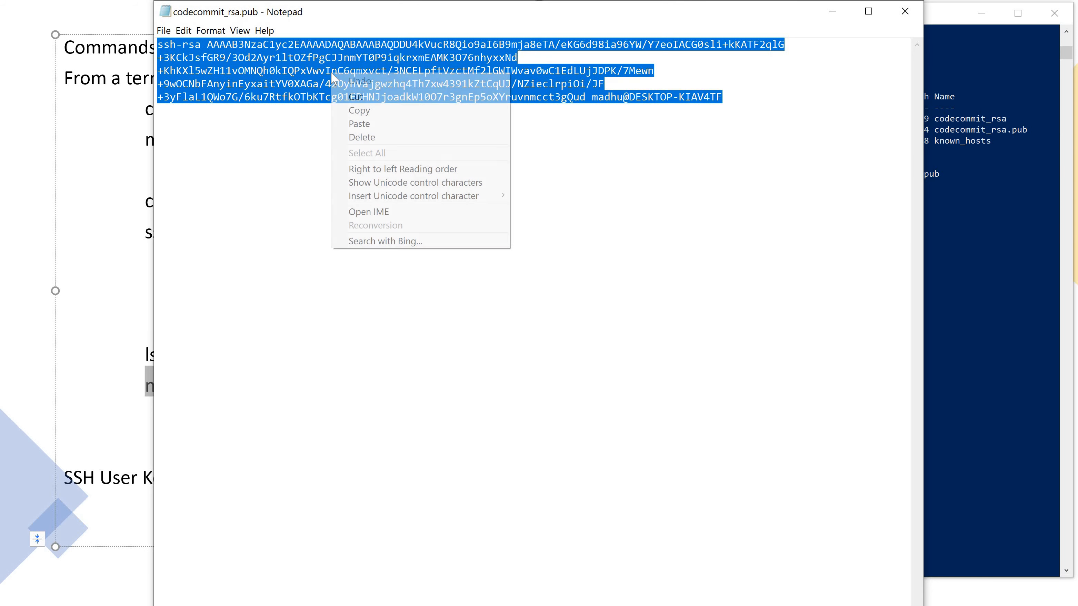
pyautogui.click(359, 111)
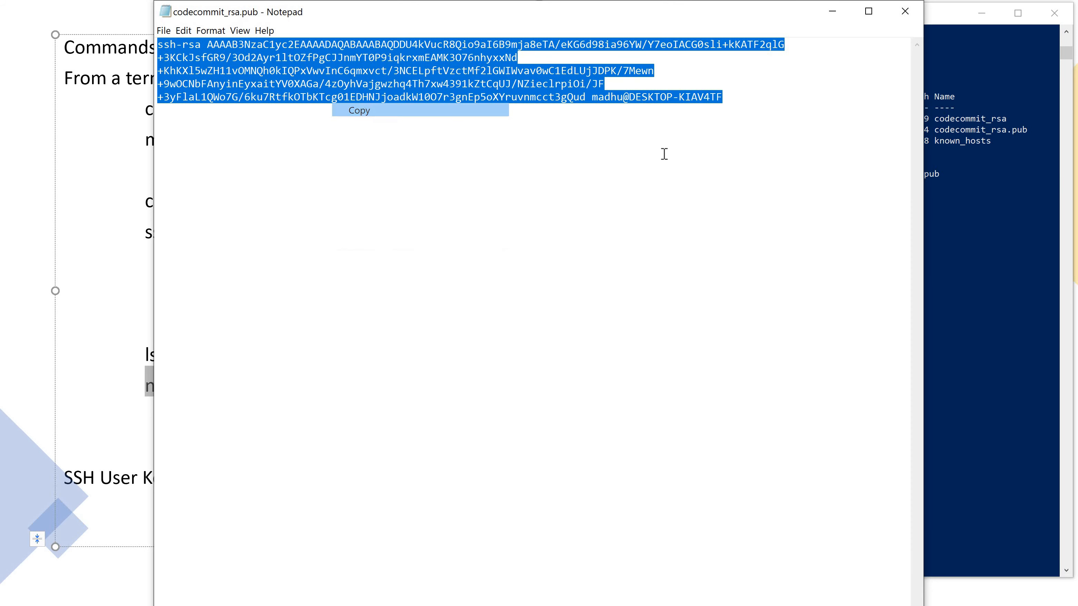
pyautogui.click(905, 11)
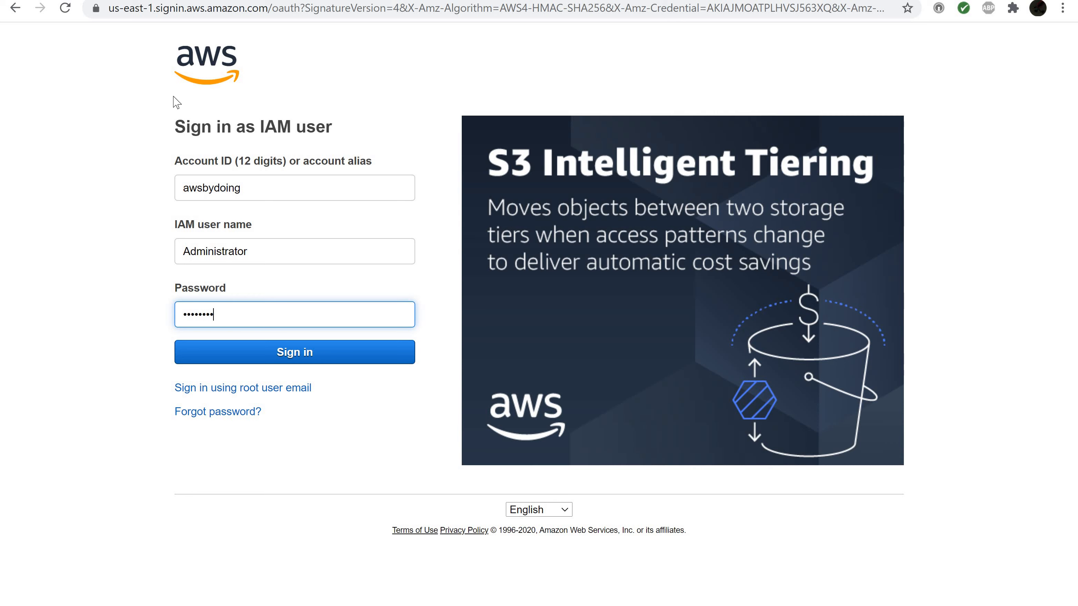
# Sign in to the AWS console as the IAM user and show the Administrator user's security credentials at the CodeCommit SSH keys
pyautogui.click(272, 358)
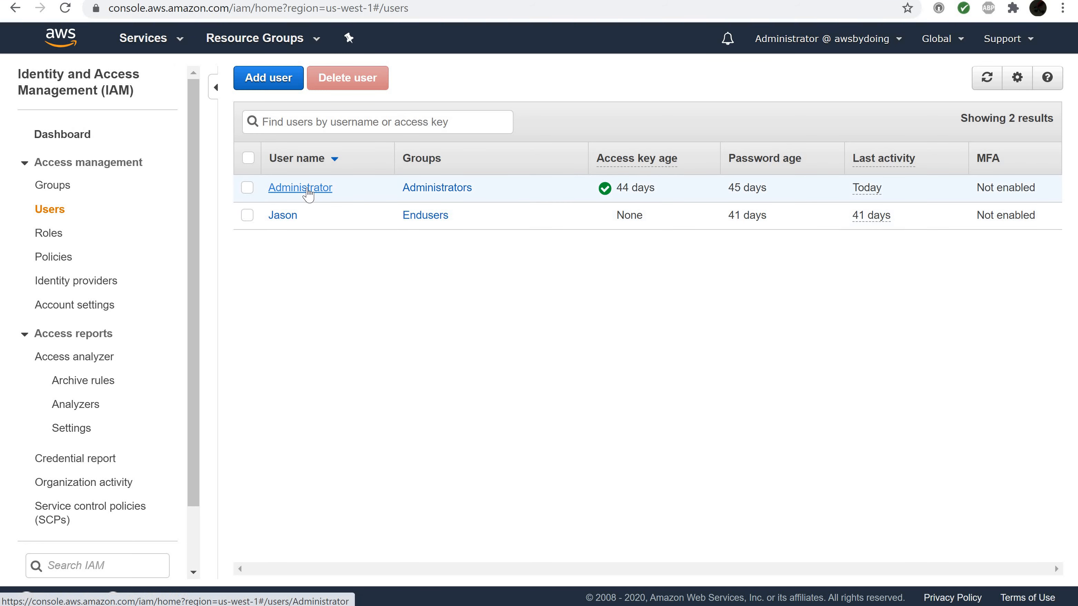
pyautogui.click(306, 186)
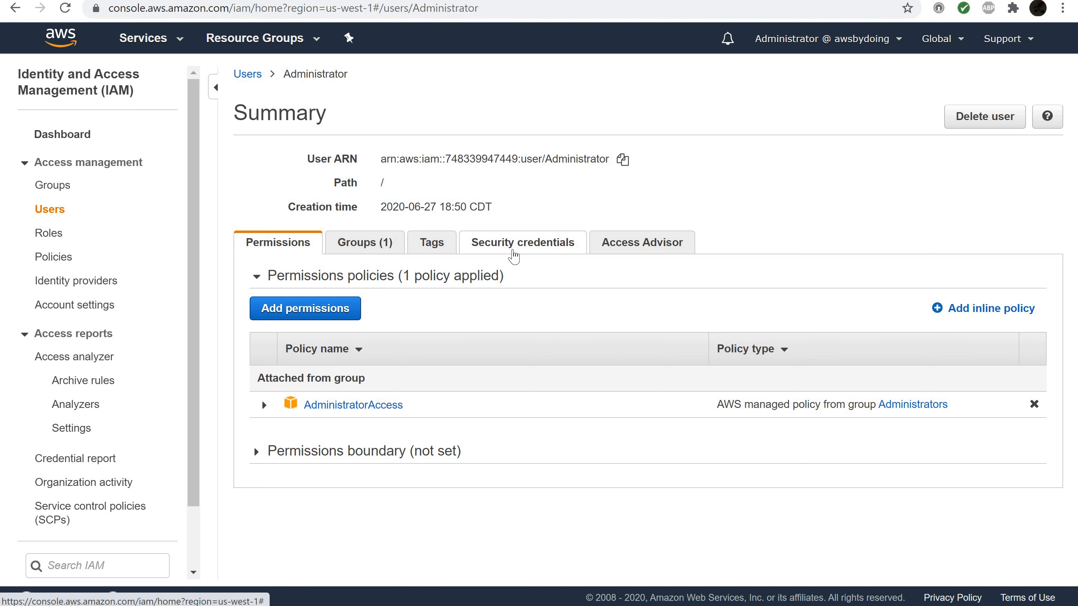
pyautogui.click(514, 253)
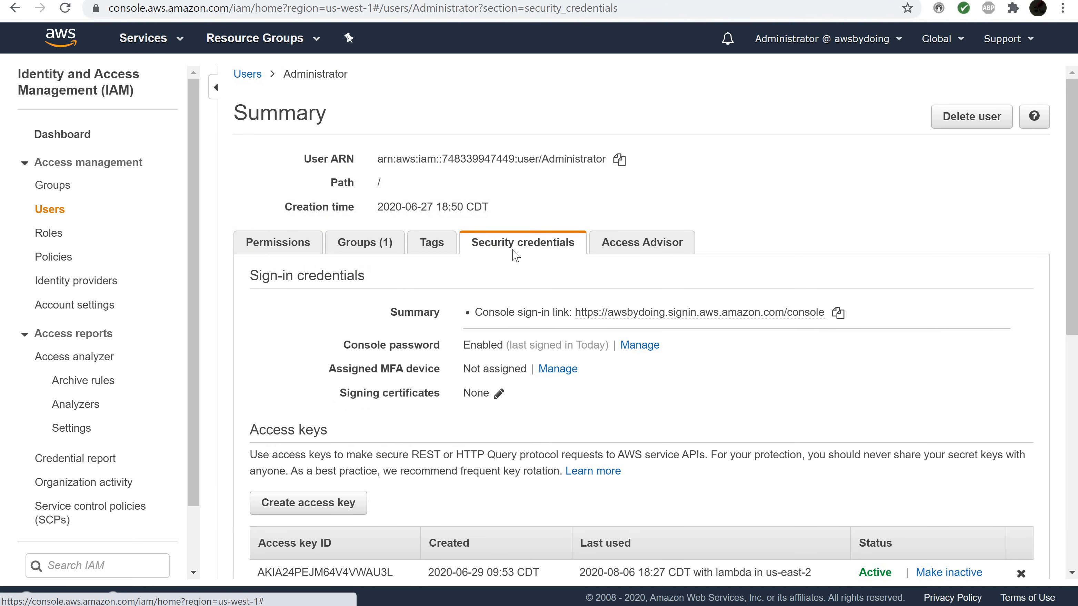
pyautogui.scroll(-6, 516, 255)
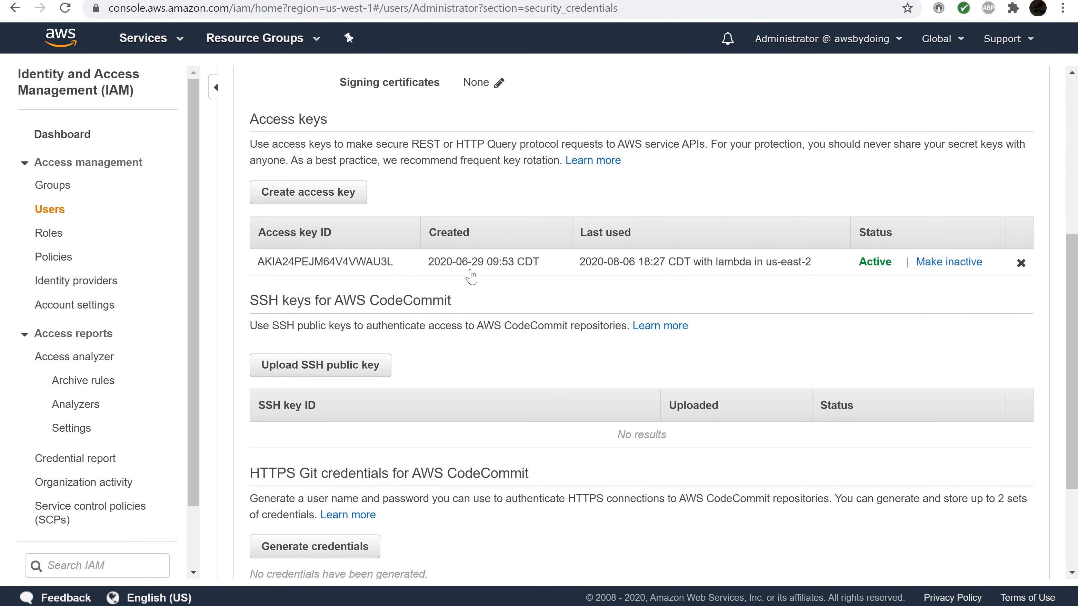
# Upload the copied SSH public key to the Administrator user's SSH keys for AWS CodeCommit
pyautogui.click(349, 377)
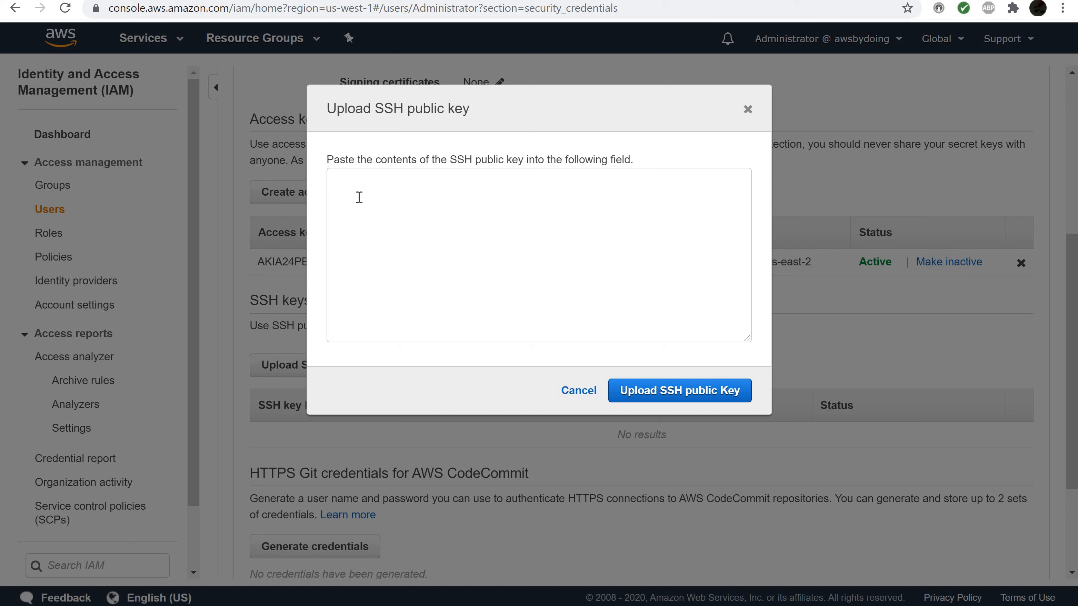
pyautogui.click(348, 183)
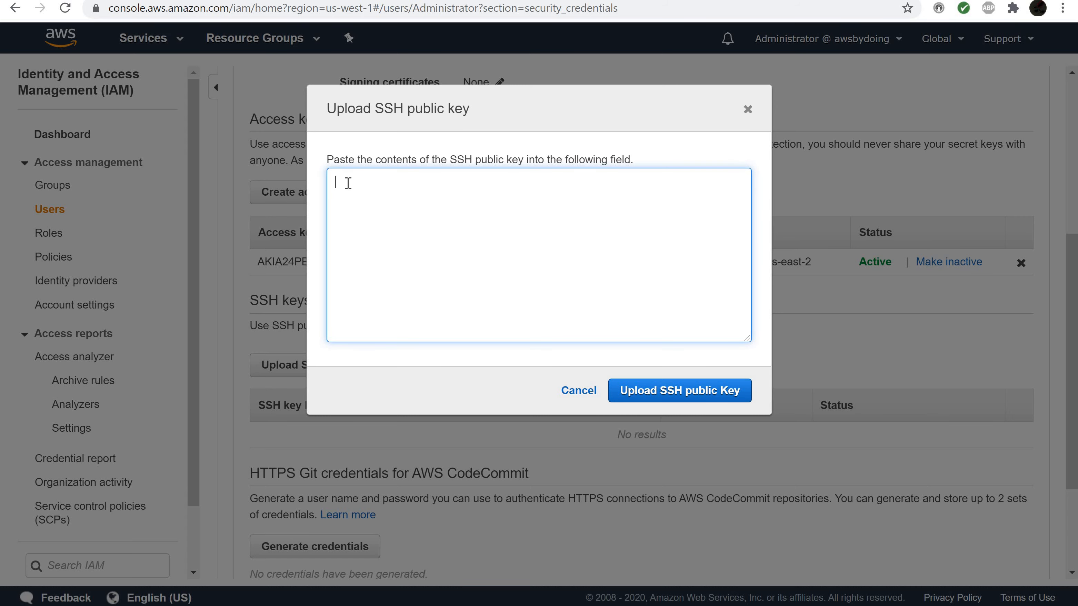
pyautogui.hotkey('ctrl', 'v')
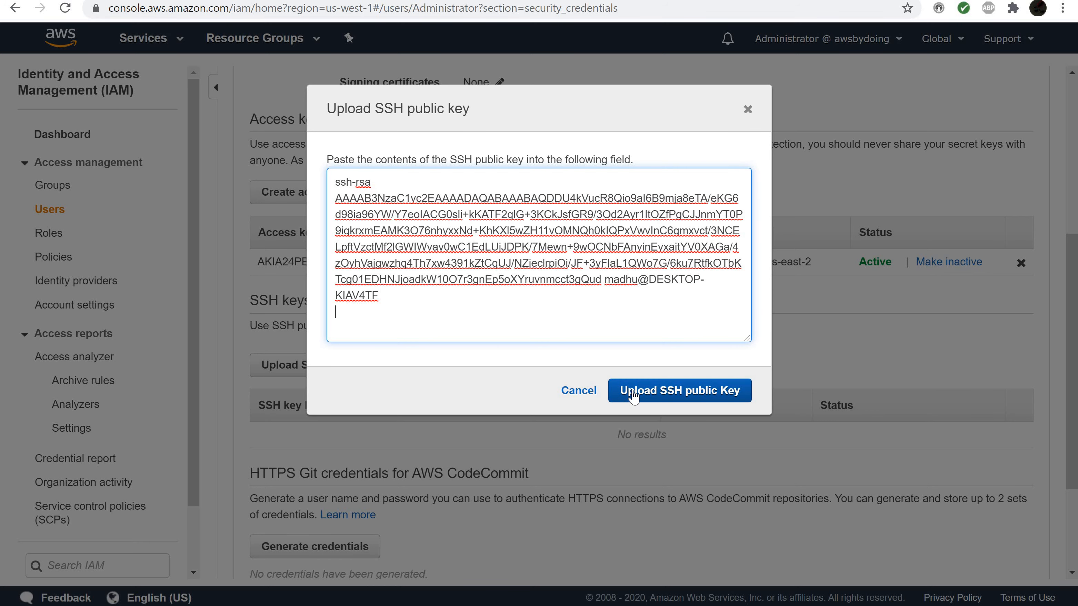
pyautogui.click(633, 395)
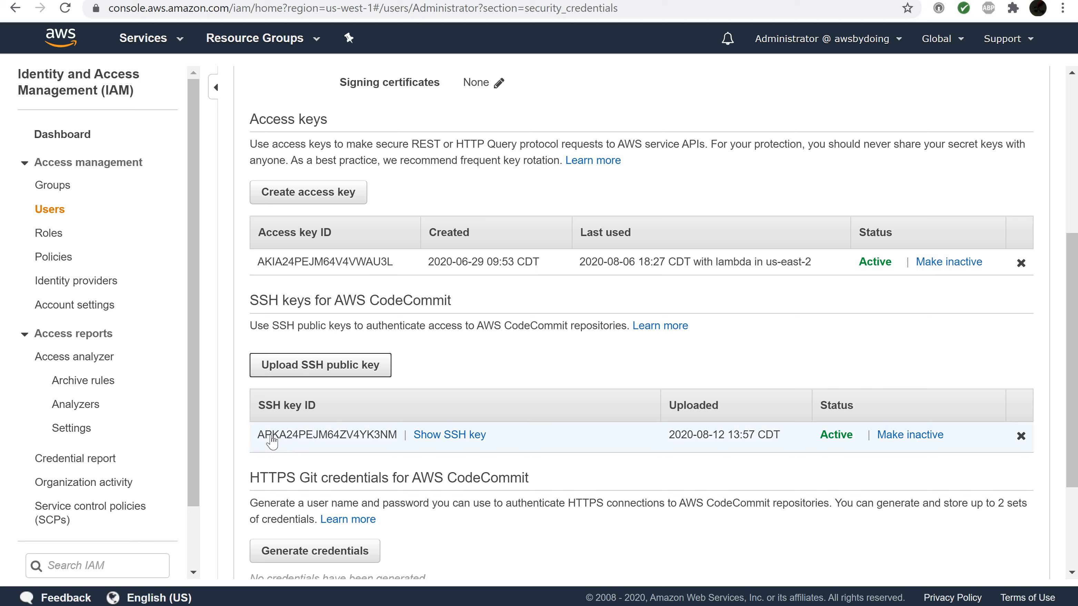
# Copy the SSH key ID of the uploaded CodeCommit key
pyautogui.moveTo(259, 436); pyautogui.dragTo(402, 440)
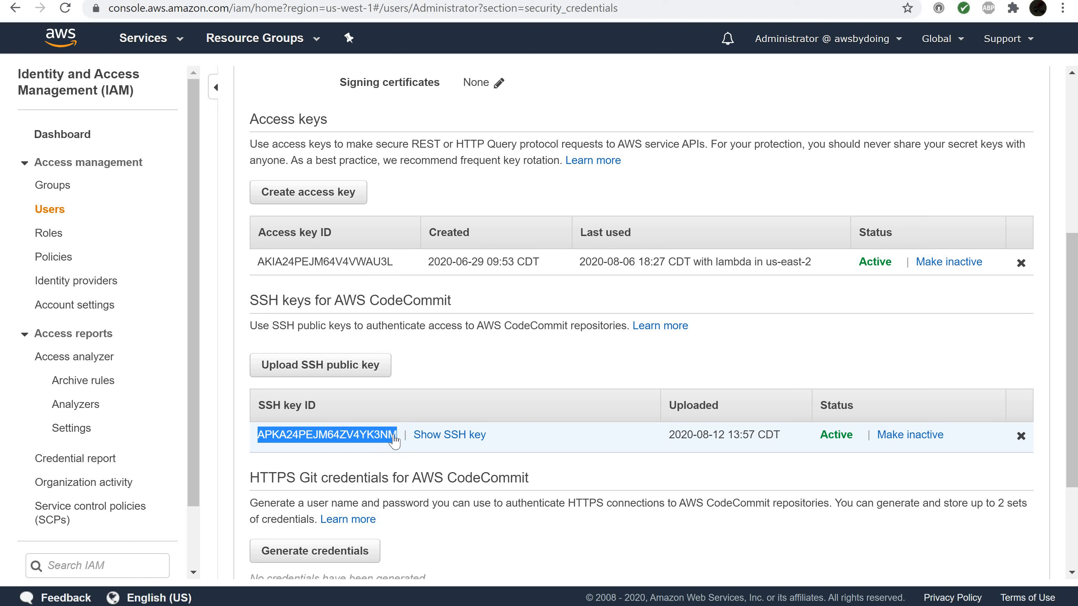
pyautogui.rightClick(375, 437)
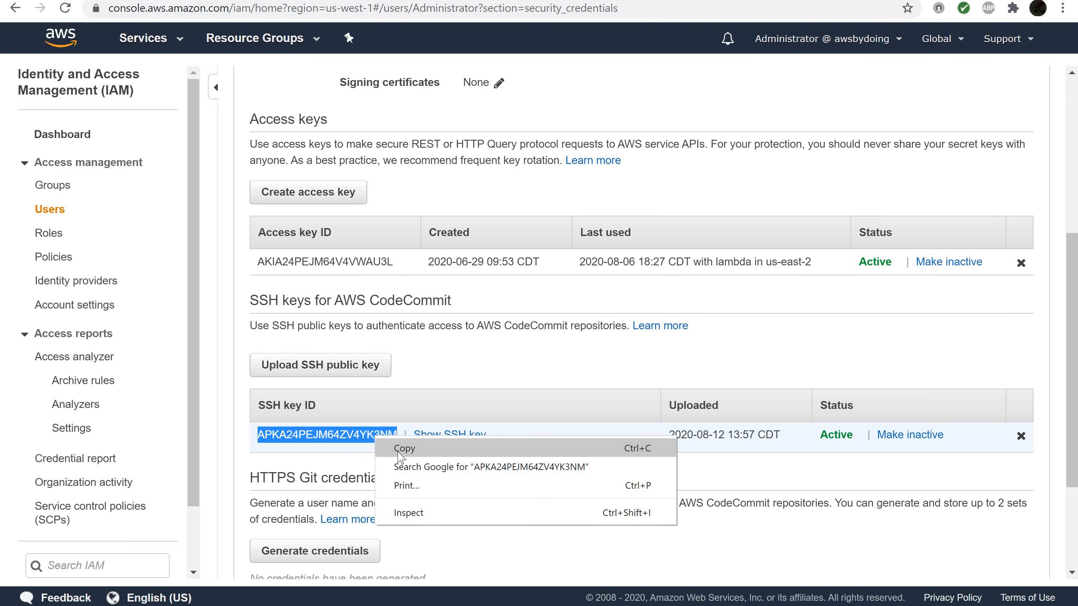
pyautogui.click(403, 448)
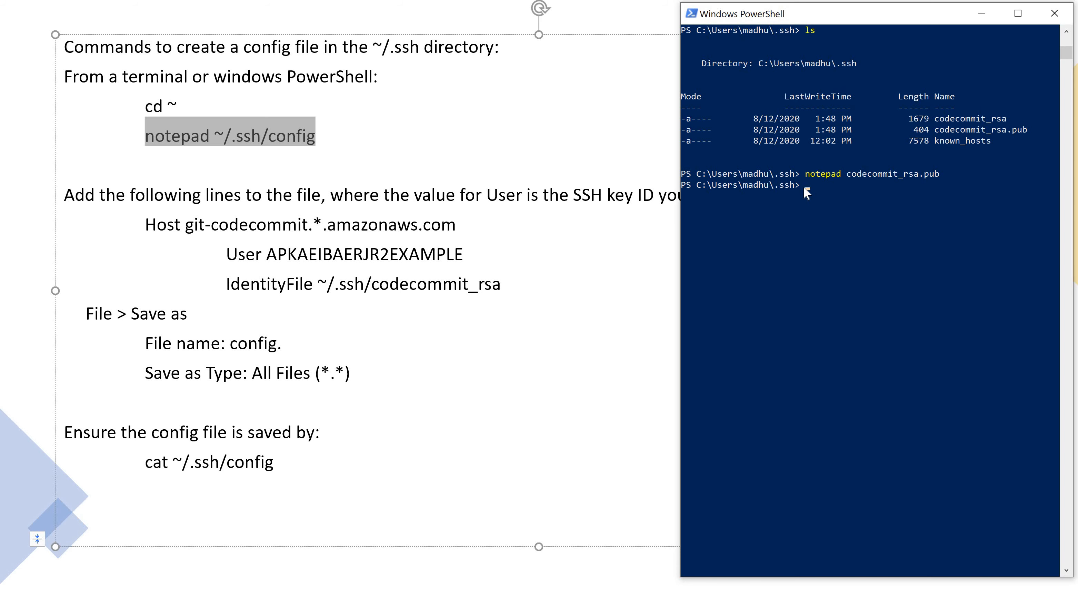
# In PowerShell, change to the home directory with cd ~, run notepad ~/.ssh/config, and dismiss Notepad's path message
pyautogui.click(803, 187)
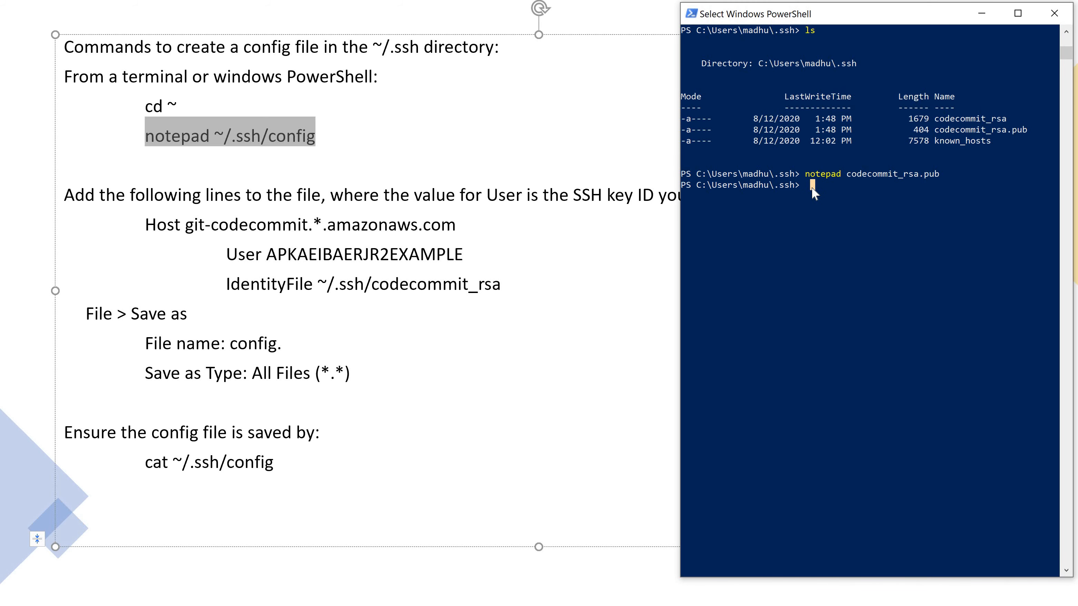
pyautogui.write('cd ~')
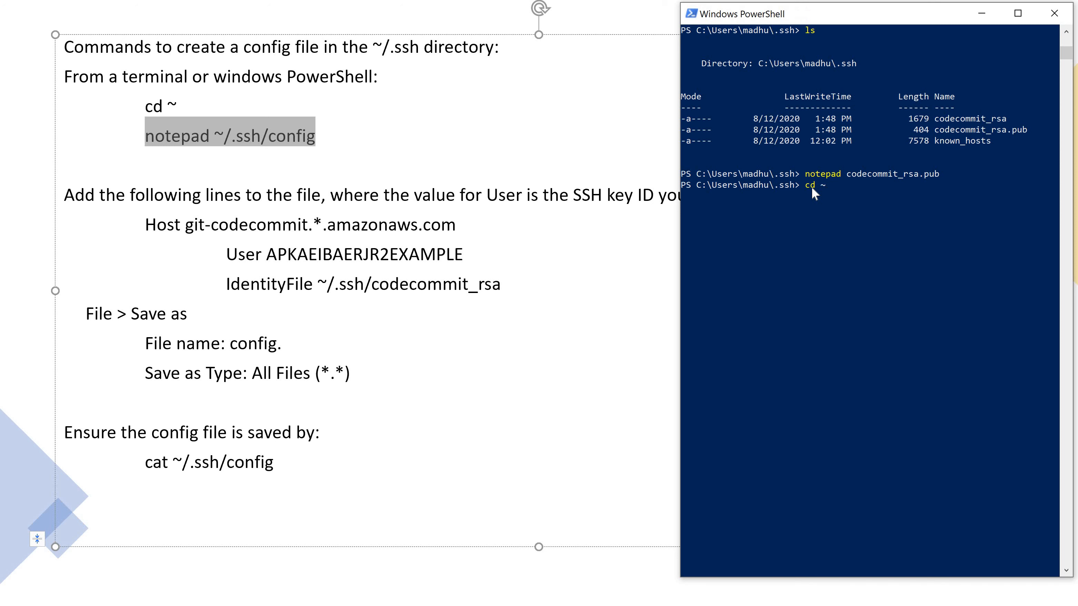
pyautogui.press('Return')
pyautogui.rightClick(780, 199)
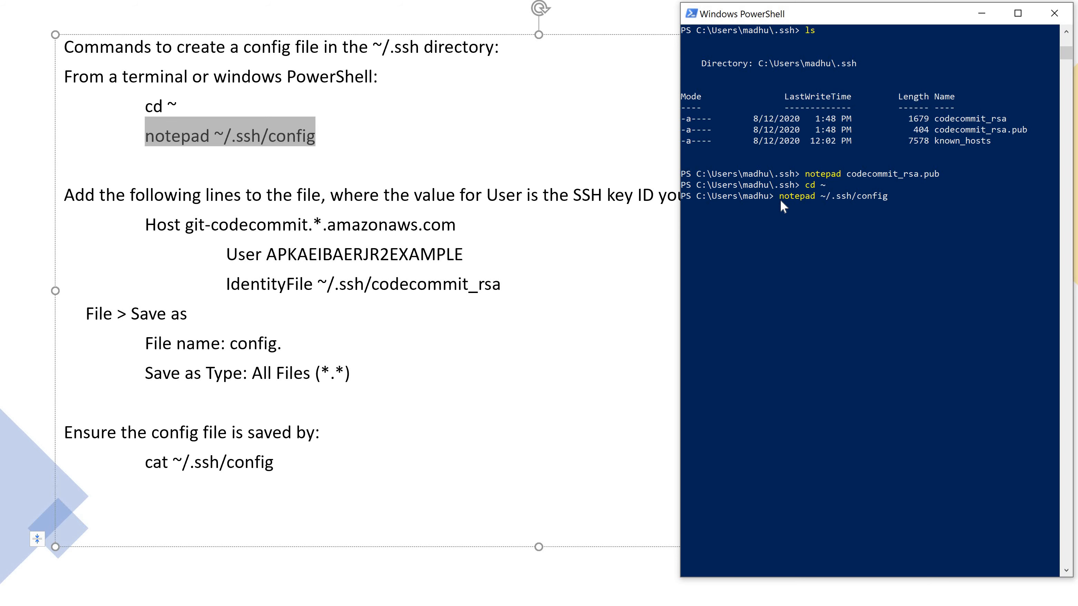
pyautogui.press('Return')
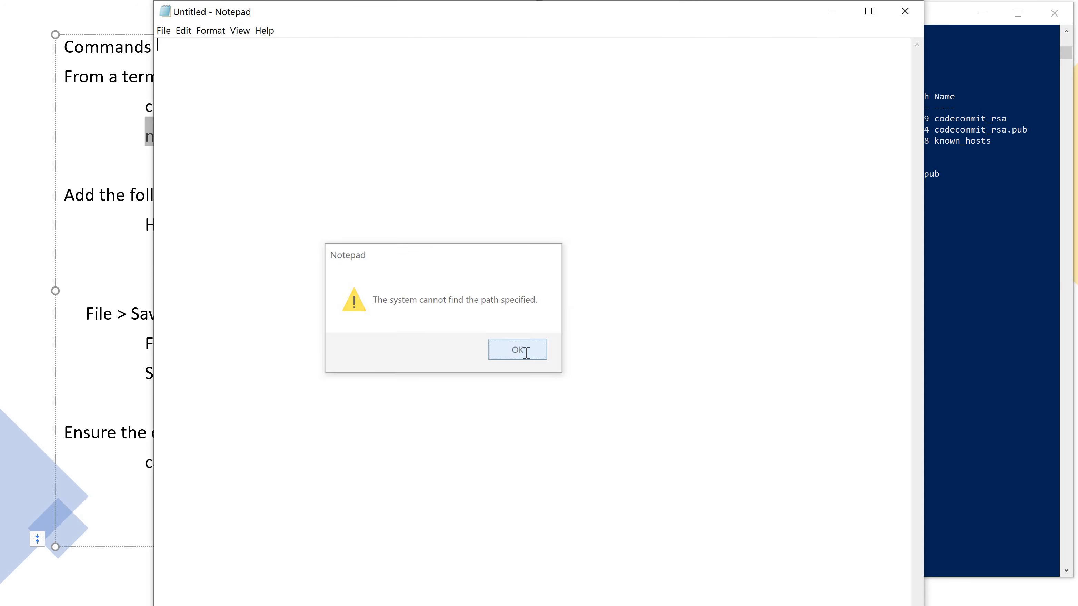
pyautogui.click(522, 351)
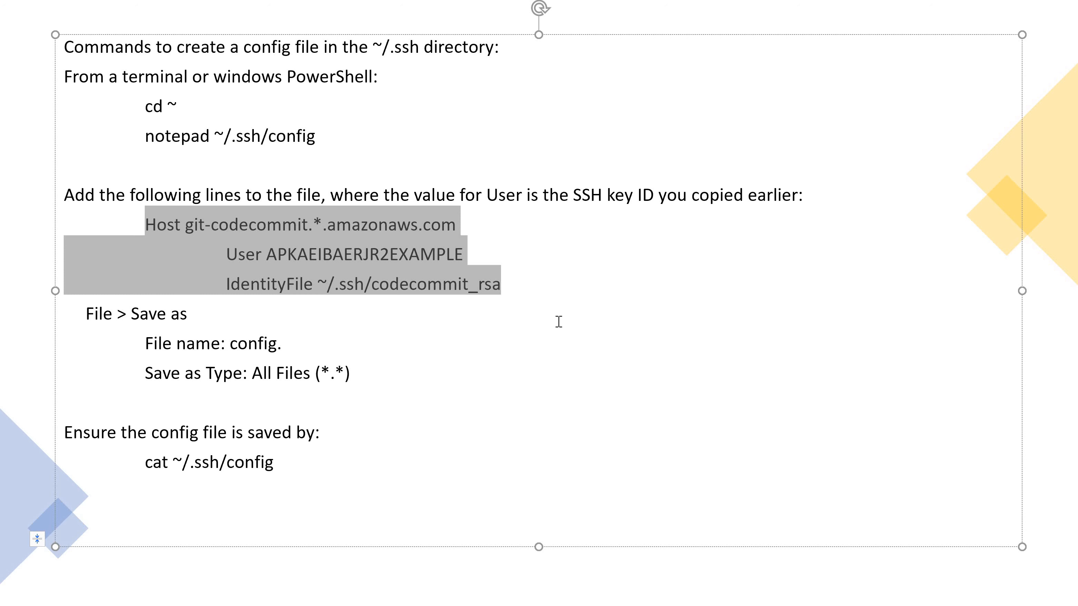
# Paste the slide's Host git-codecommit.*.amazonaws.com, User and IdentityFile ~/.ssh/codecommit_rsa lines into the untitled Notepad document
pyautogui.hotkey('alt', 'Tab')
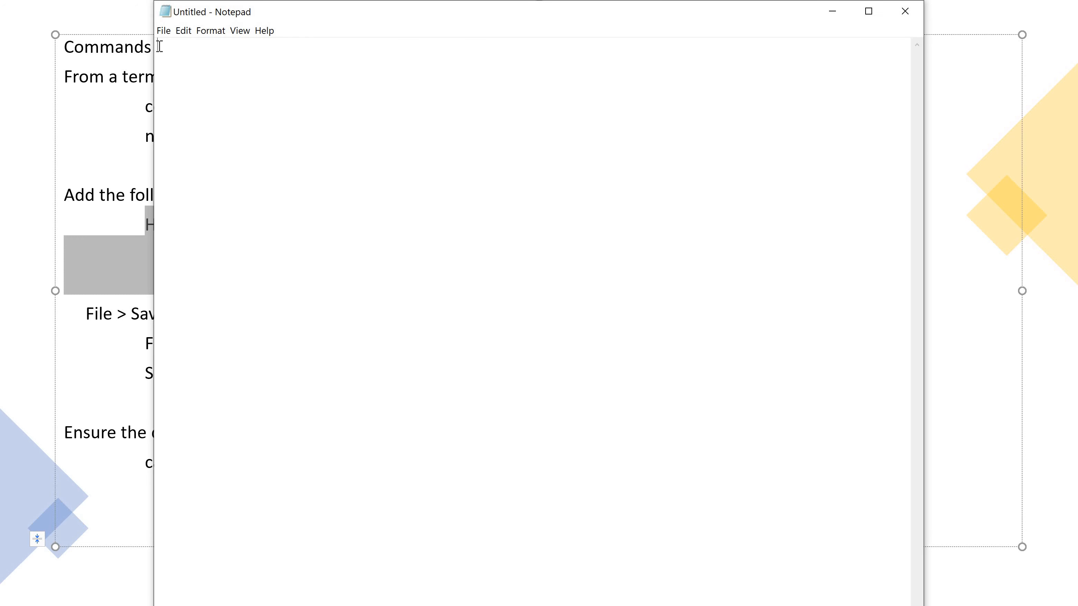
pyautogui.hotkey('ctrl', 'v')
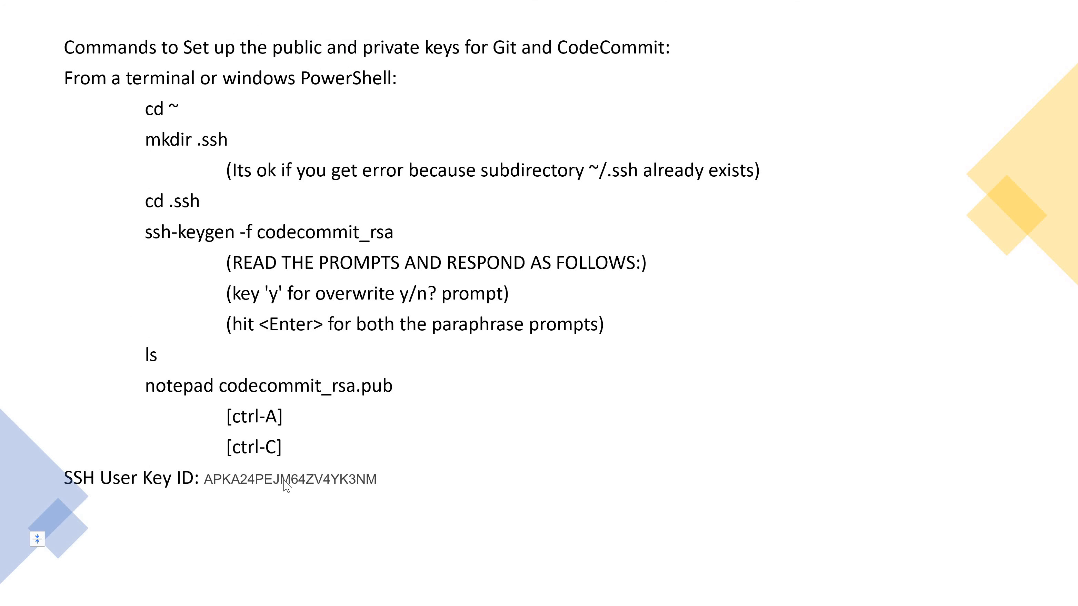
# Copy the SSH user key ID from the key setup slide and replace the placeholder User value in the Notepad document with it
pyautogui.doubleClick(284, 479)
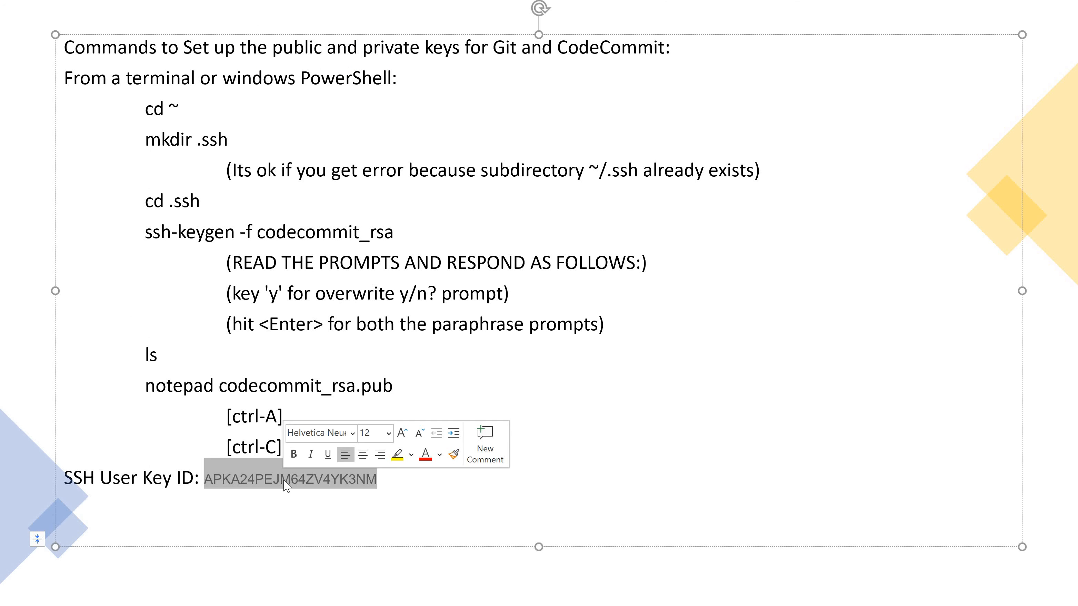
pyautogui.hotkey('ctrl', 'c')
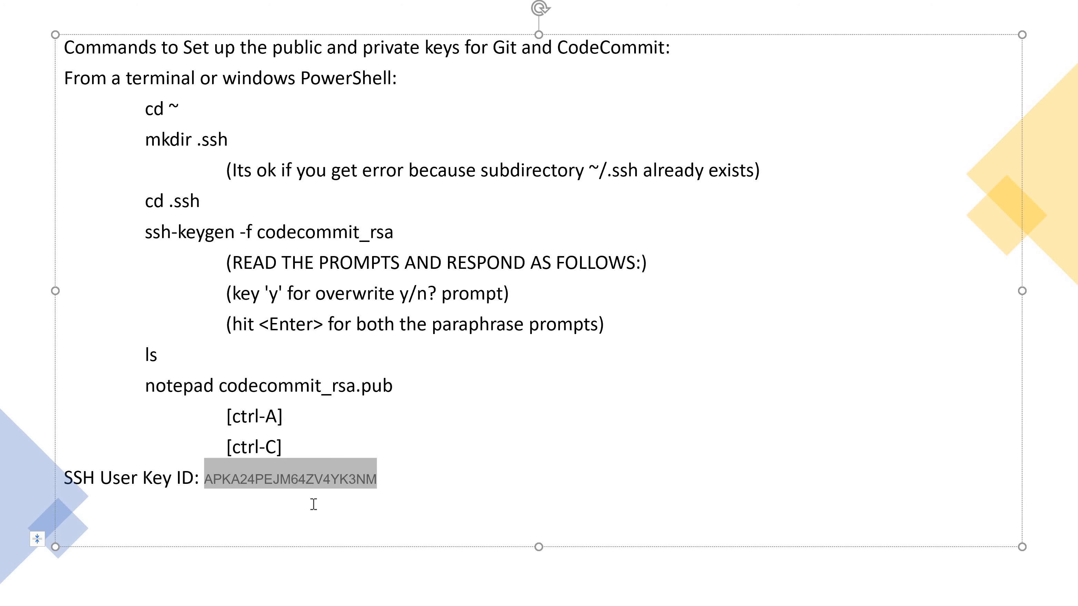
pyautogui.hotkey('alt', 'Tab')
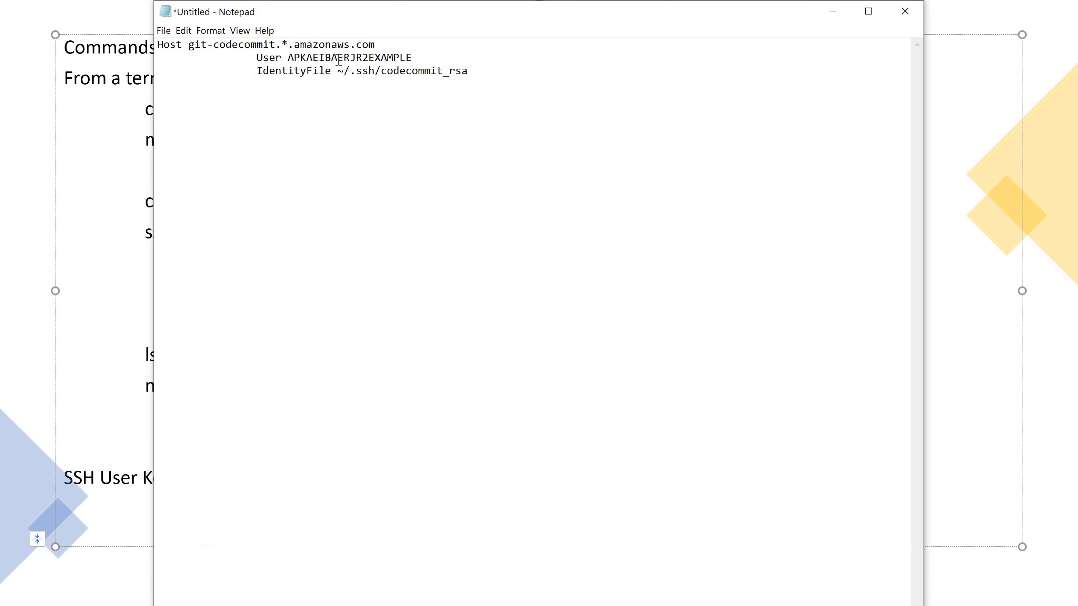
pyautogui.doubleClick(339, 60)
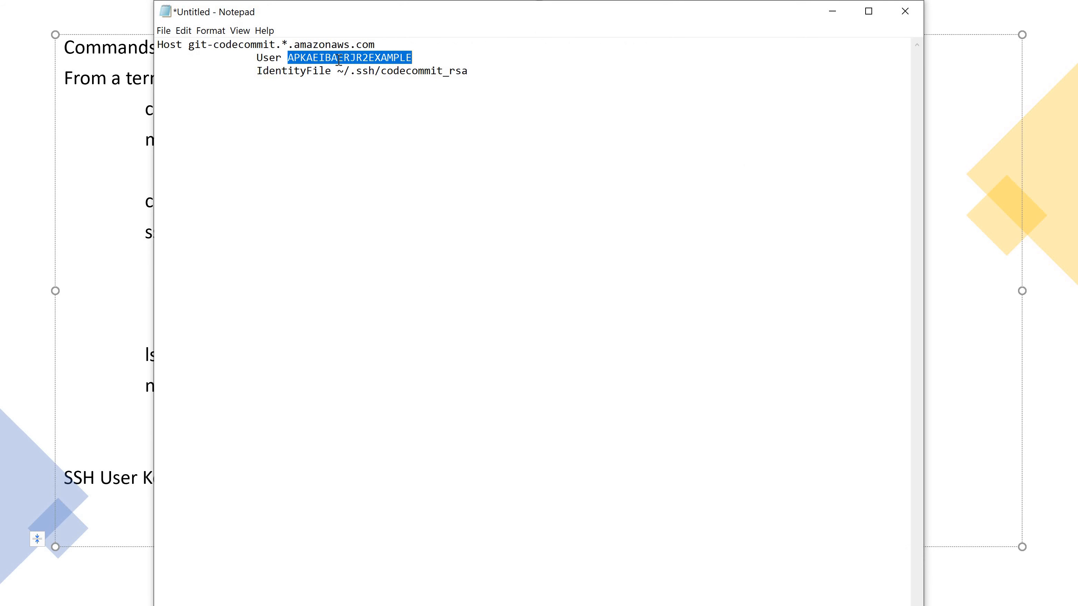
pyautogui.press('Delete')
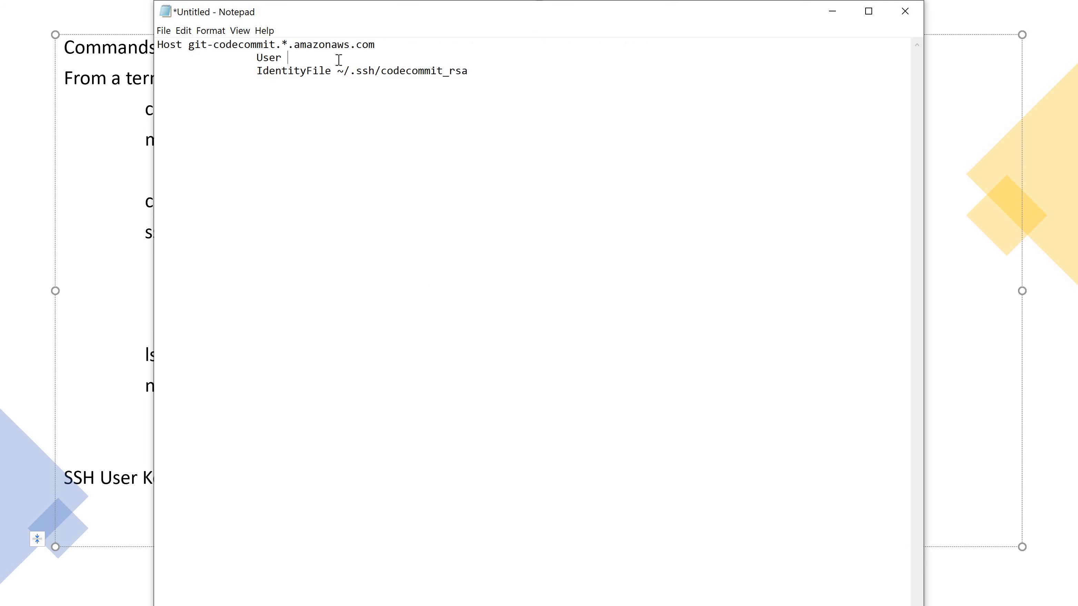
pyautogui.hotkey('ctrl', 'v')
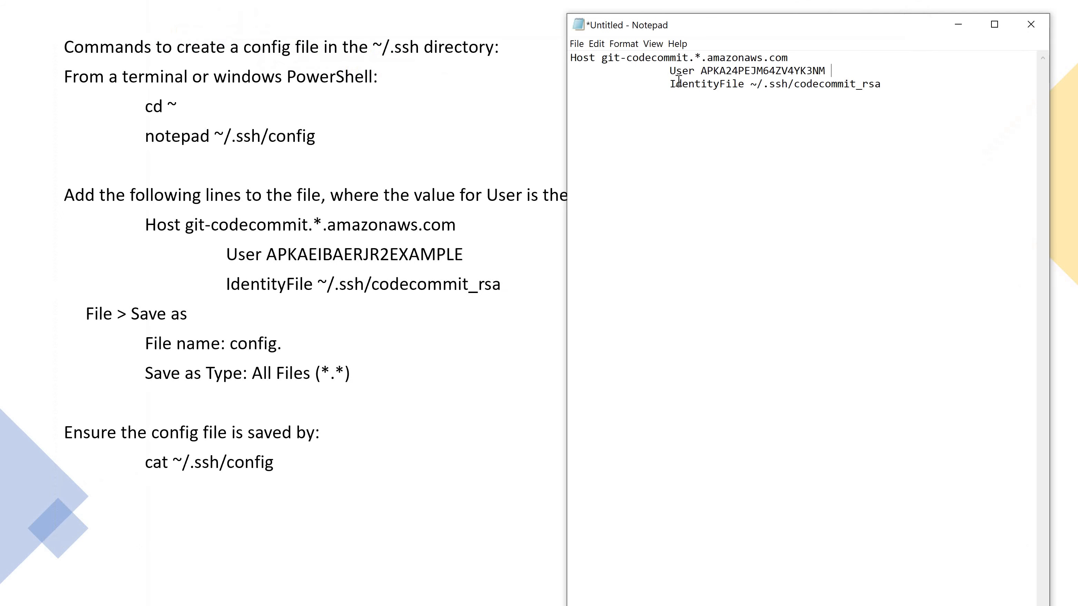
# Save the Notepad document in the .ssh folder as config. with the All Files (*.*) type, and close Notepad
pyautogui.click(576, 44)
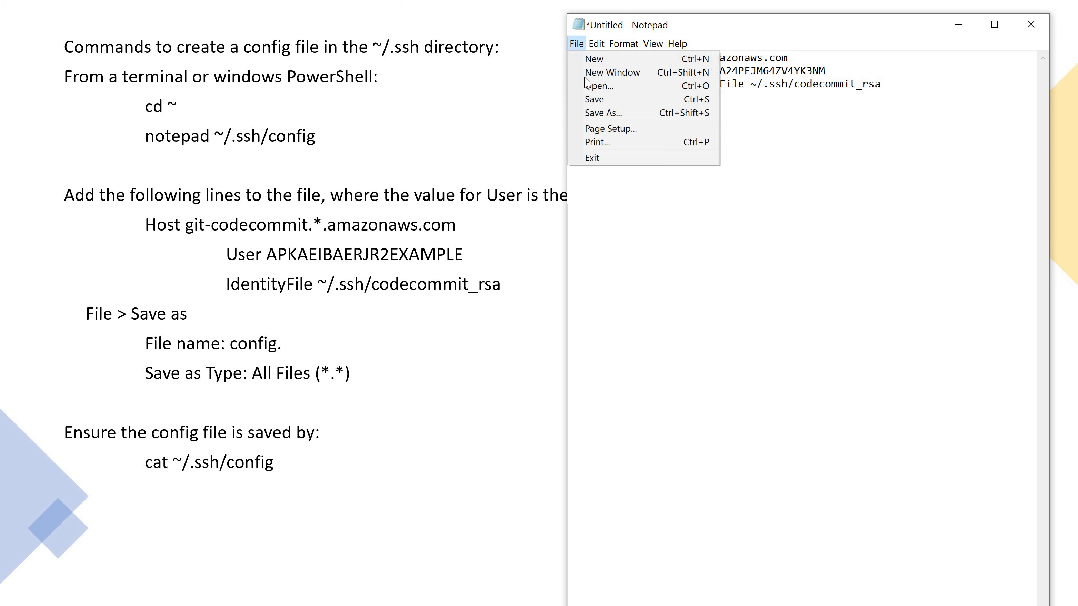
pyautogui.click(601, 113)
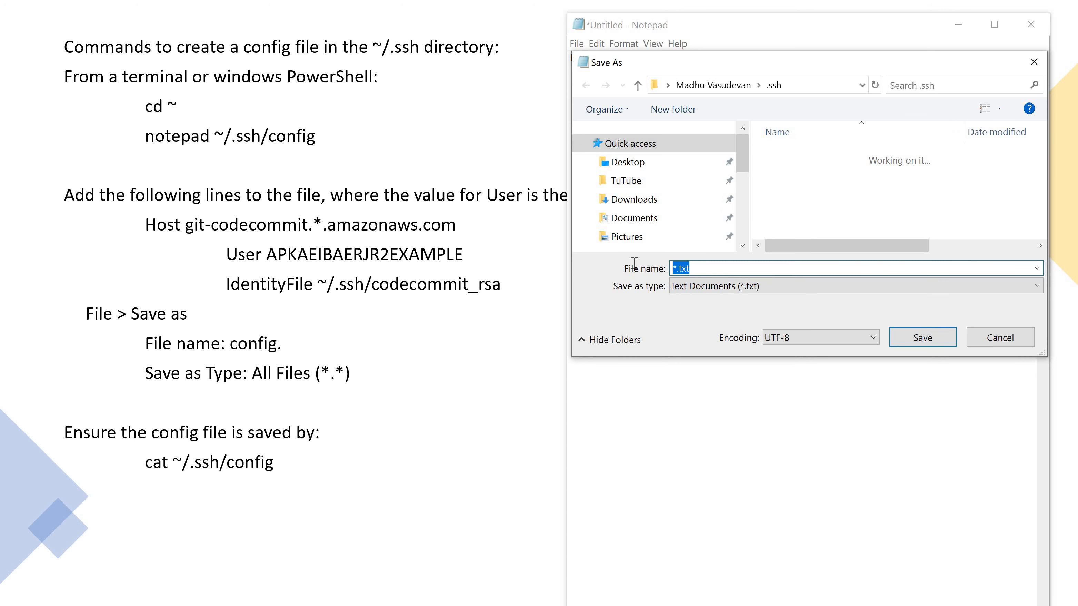
pyautogui.write('co')
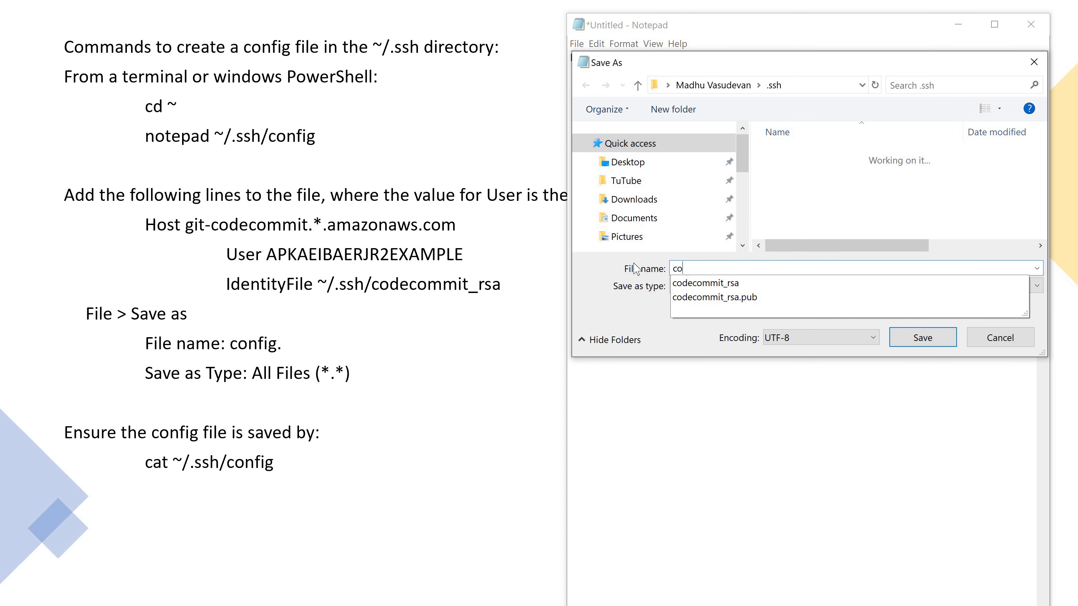
pyautogui.write('nfig.')
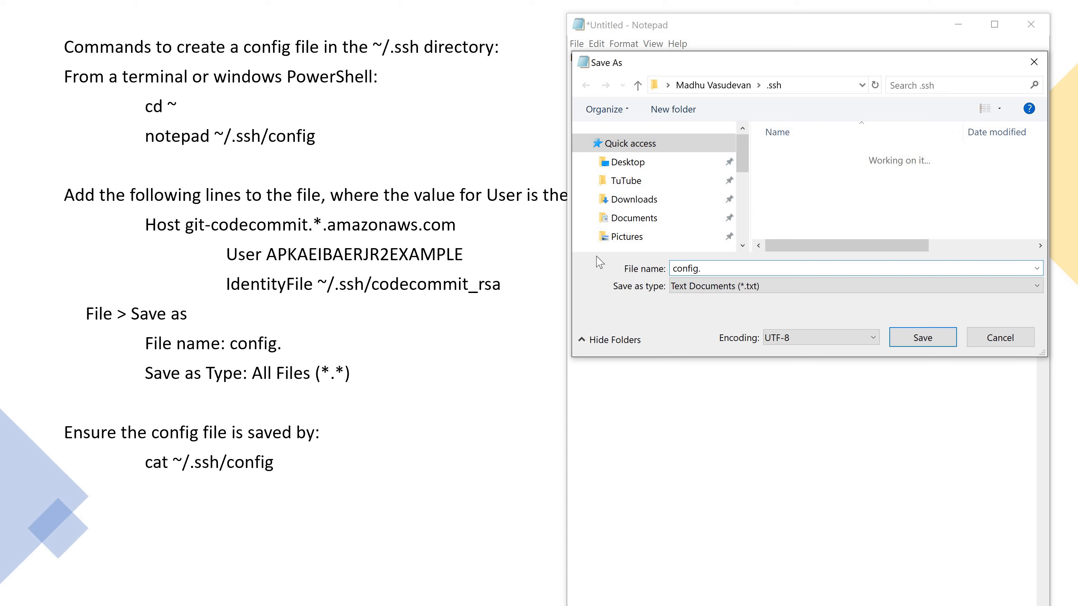
pyautogui.click(717, 292)
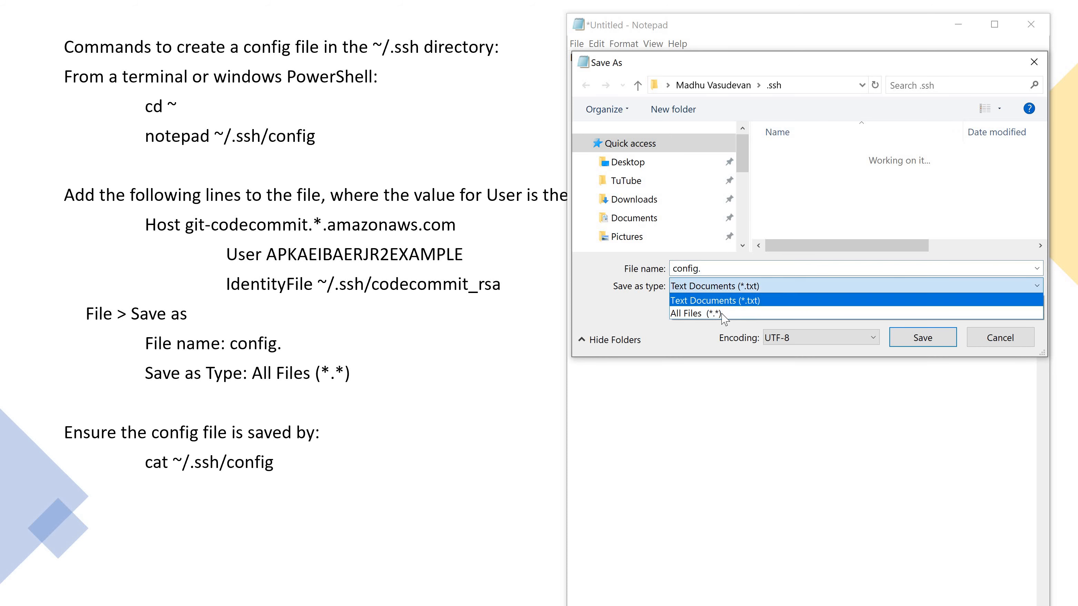
pyautogui.click(714, 314)
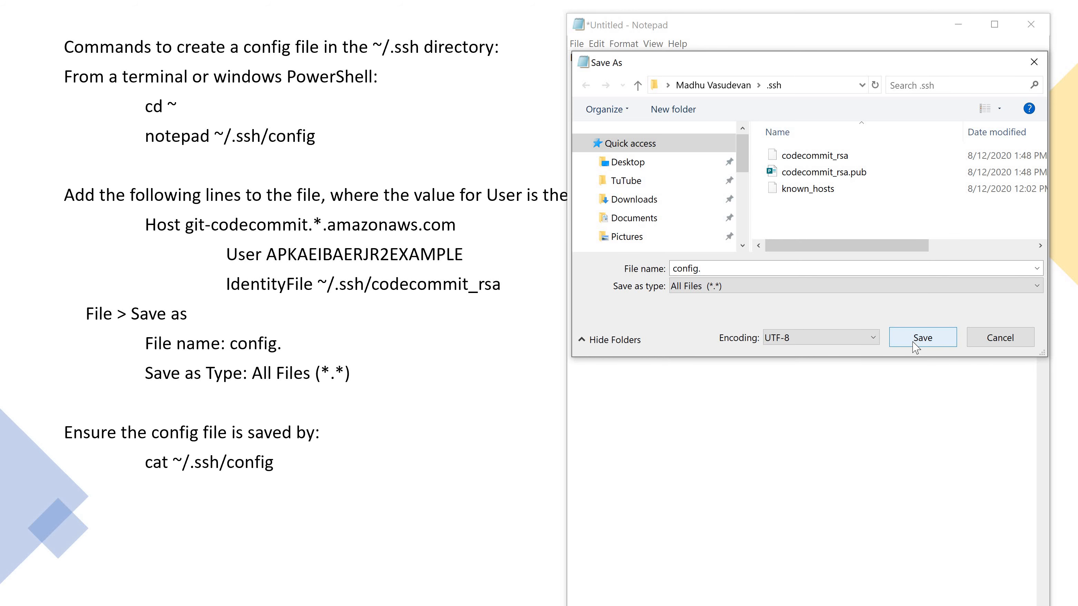
pyautogui.click(917, 345)
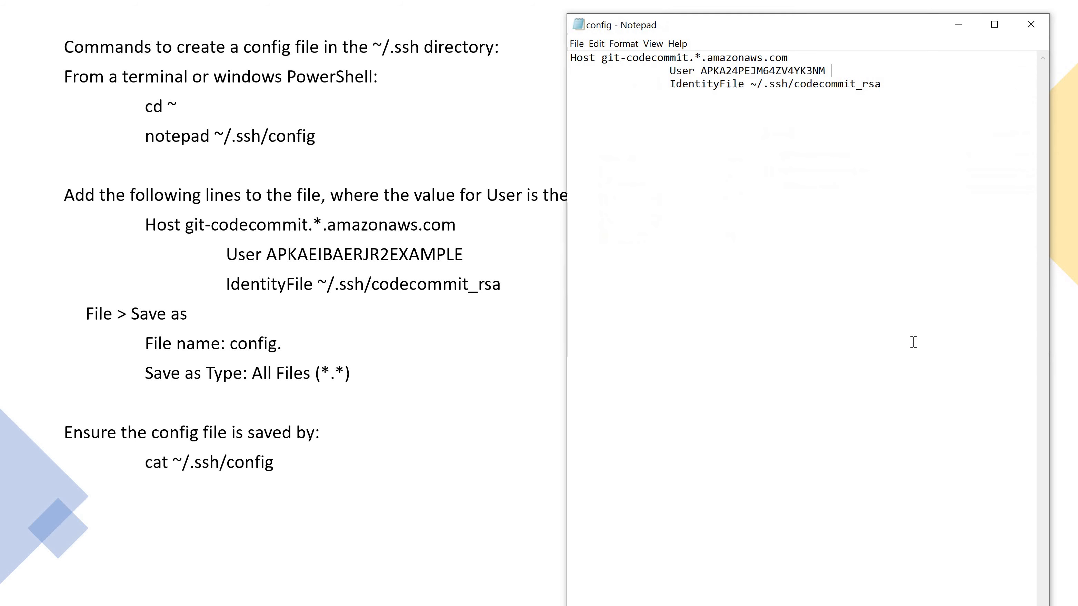
pyautogui.click(1032, 25)
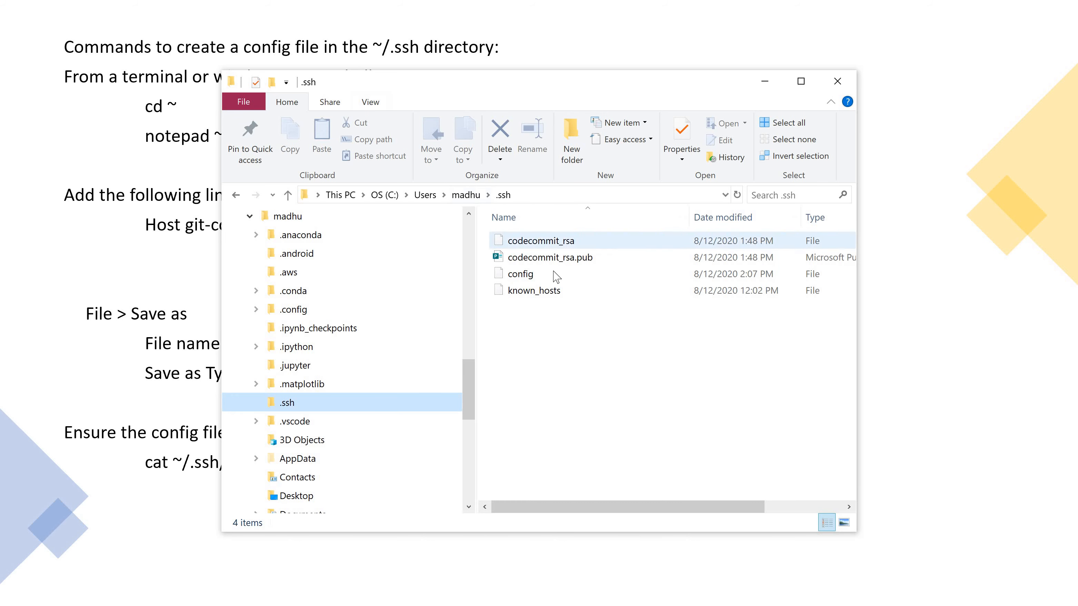
# Check the saved config file in the .ssh folder and print its contents in PowerShell with cat ~/.ssh/config
pyautogui.click(525, 275)
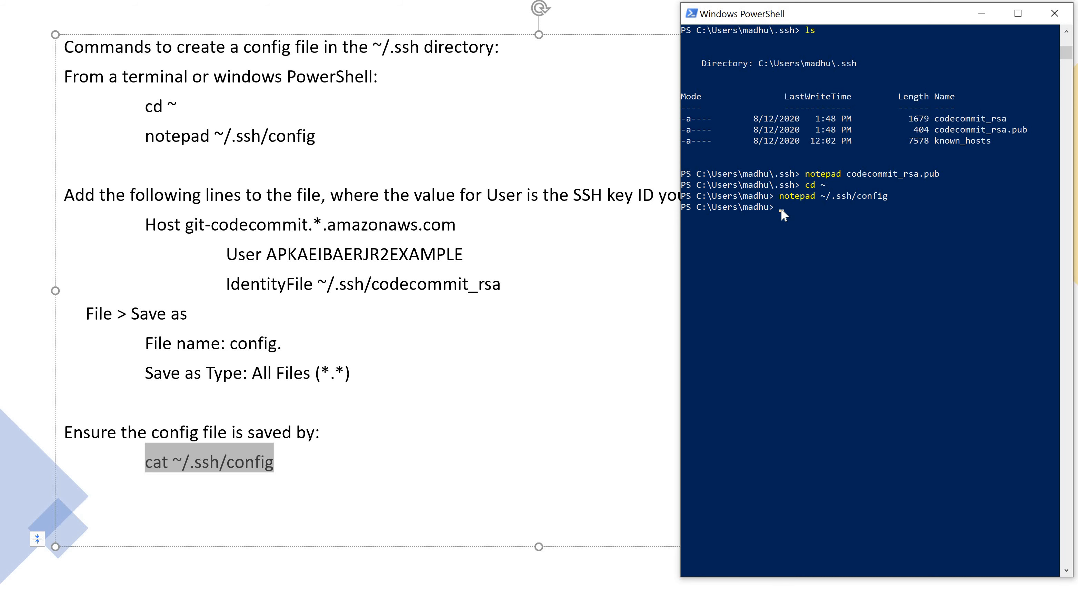
pyautogui.hotkey('ctrl', 'v')
pyautogui.press('Return')
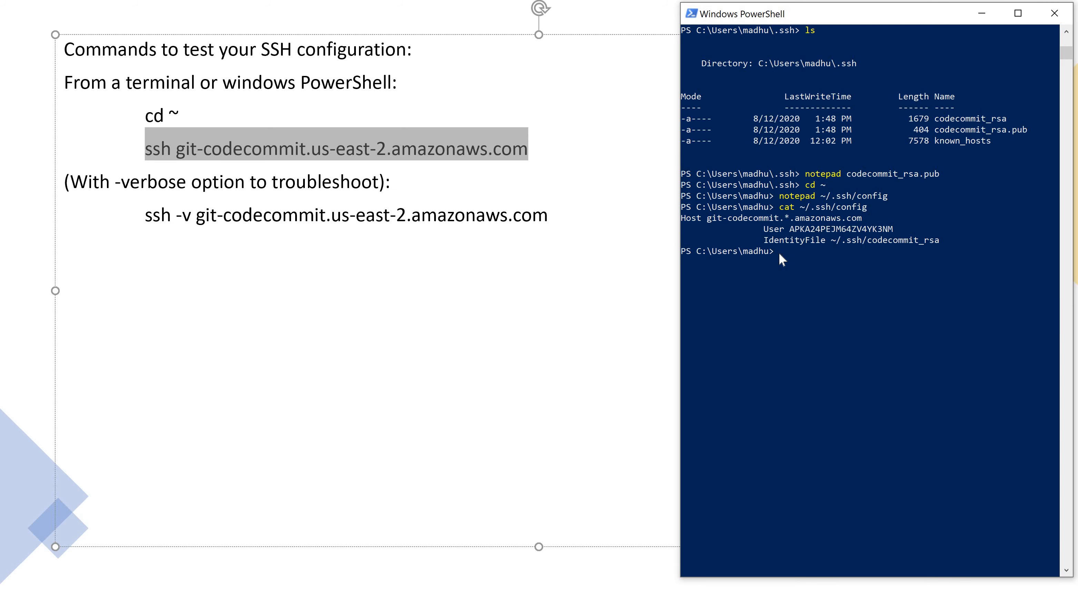
# Test the connection with ssh git-codecommit.us-east-2.amazonaws.com, and repeat it with the -v option to review the verbose output
pyautogui.rightClick(779, 252)
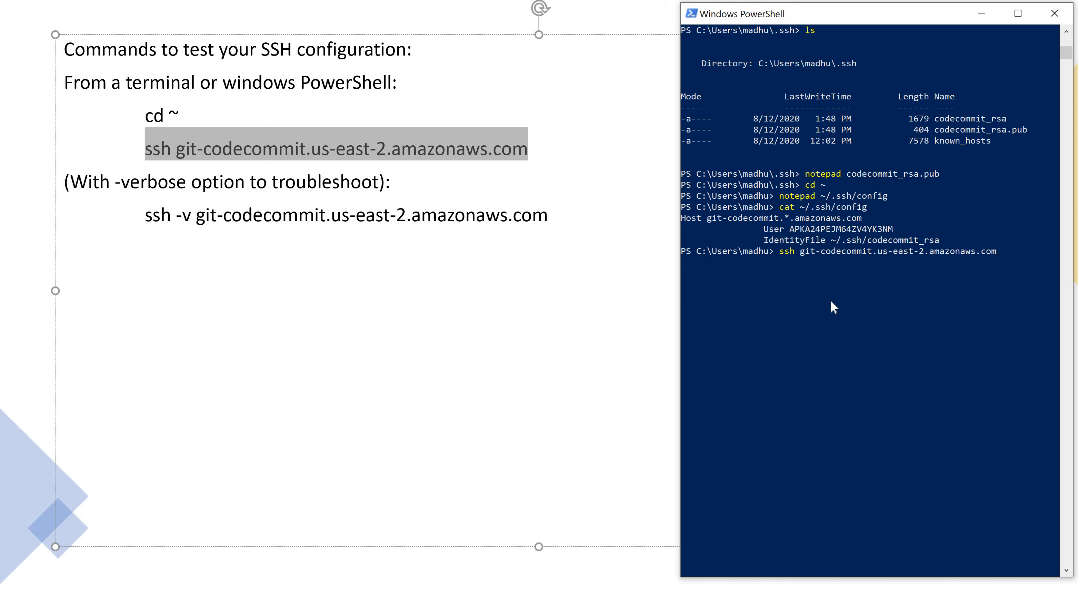
pyautogui.press('Return')
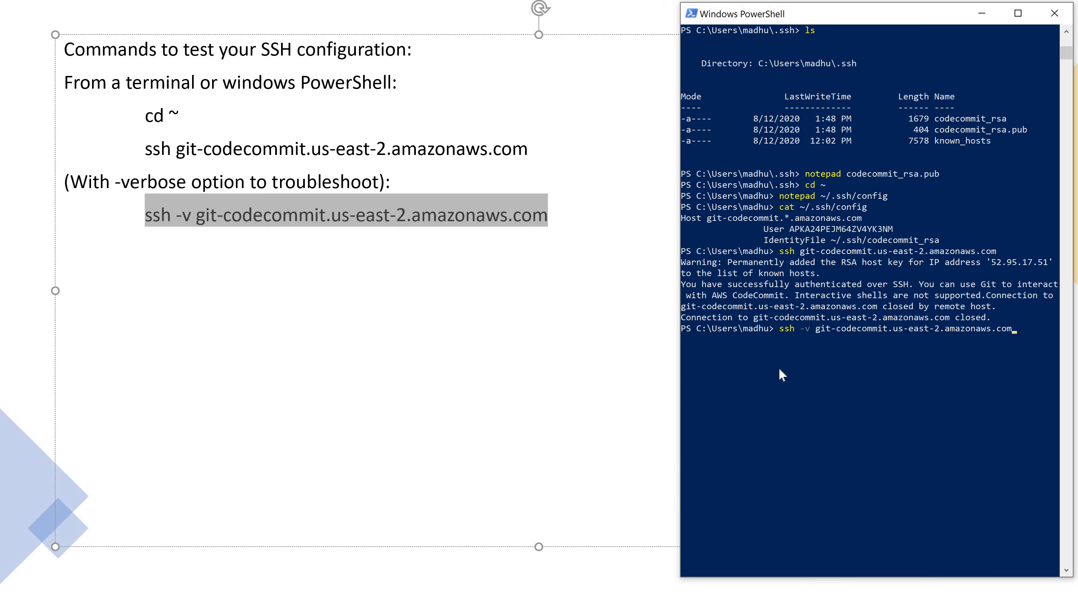
pyautogui.press('Return')
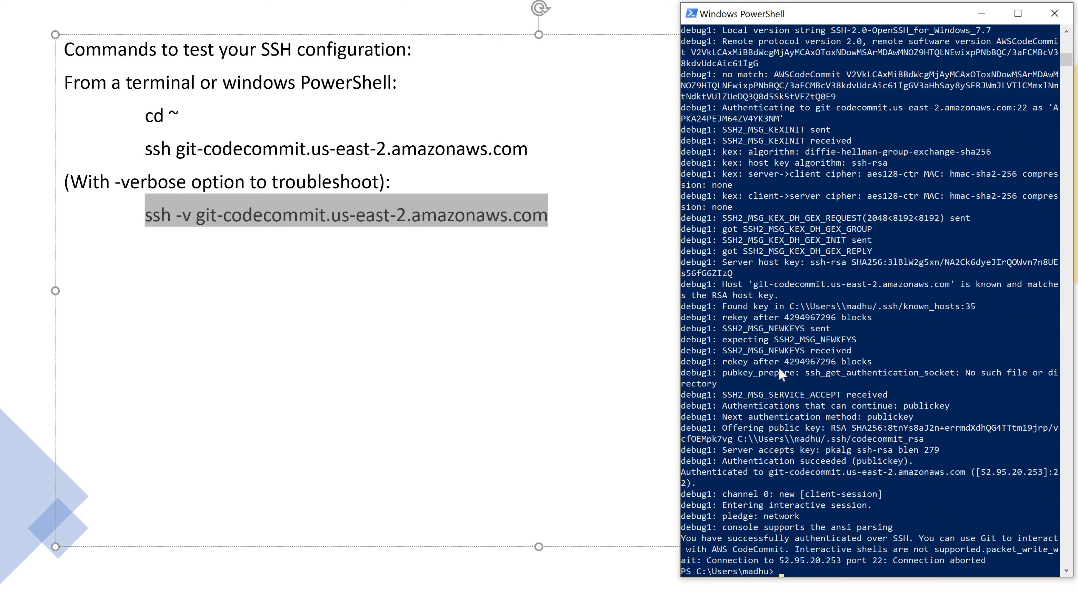
pyautogui.scroll(4, 768, 311)
pyautogui.scroll(-4, 766, 311)
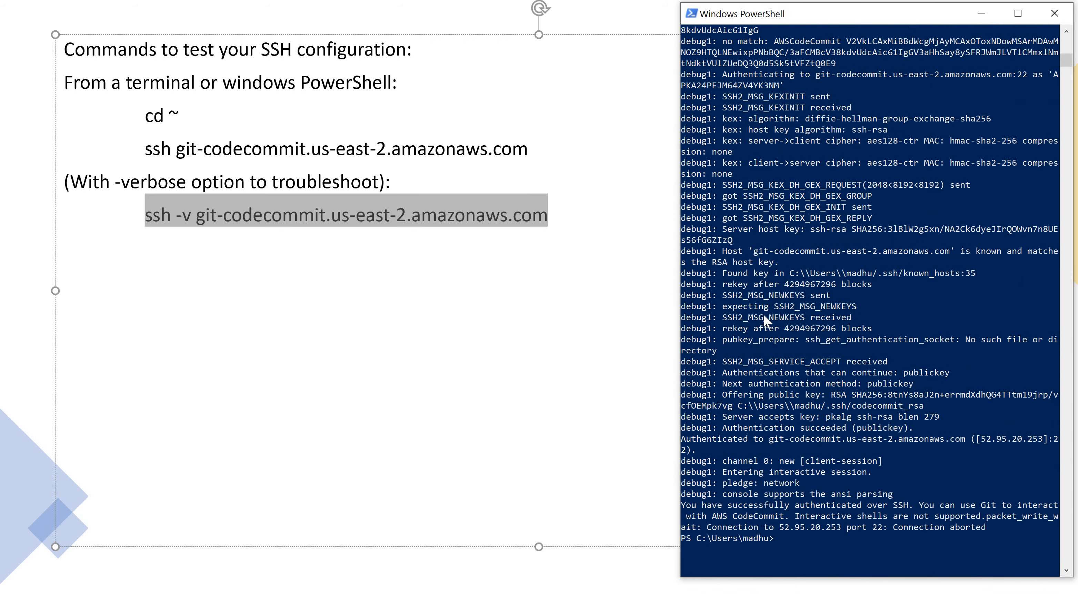
pyautogui.scroll(4, 764, 314)
pyautogui.scroll(-5, 764, 314)
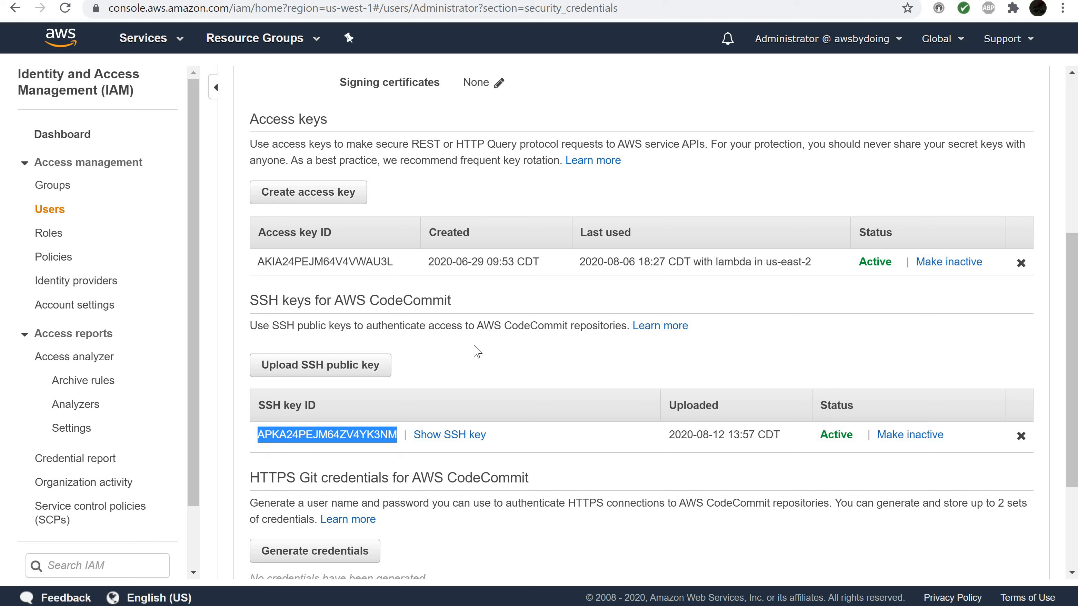
# In the AWS console, find and open the CodeCommit service and switch the region to US West (Oregon) us-west-2
pyautogui.click(147, 48)
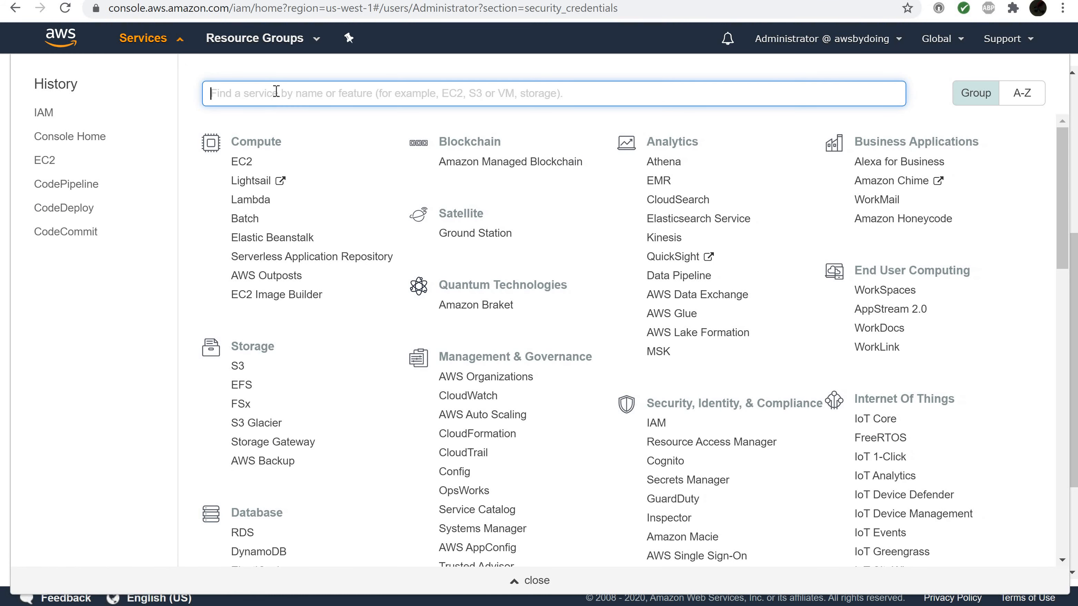
pyautogui.write('codecommit')
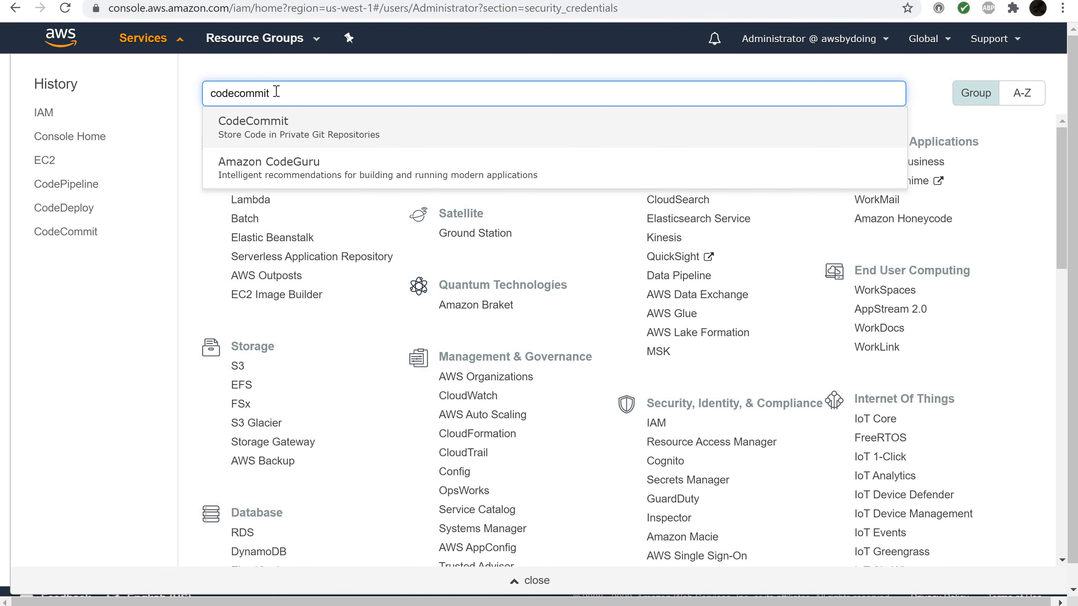
pyautogui.click(260, 127)
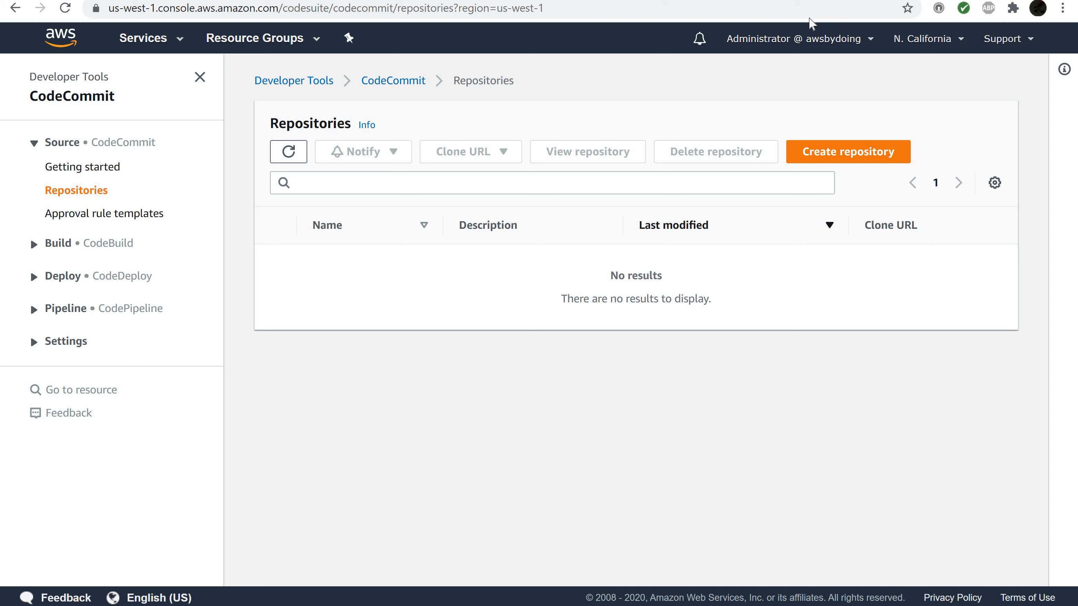
pyautogui.click(903, 40)
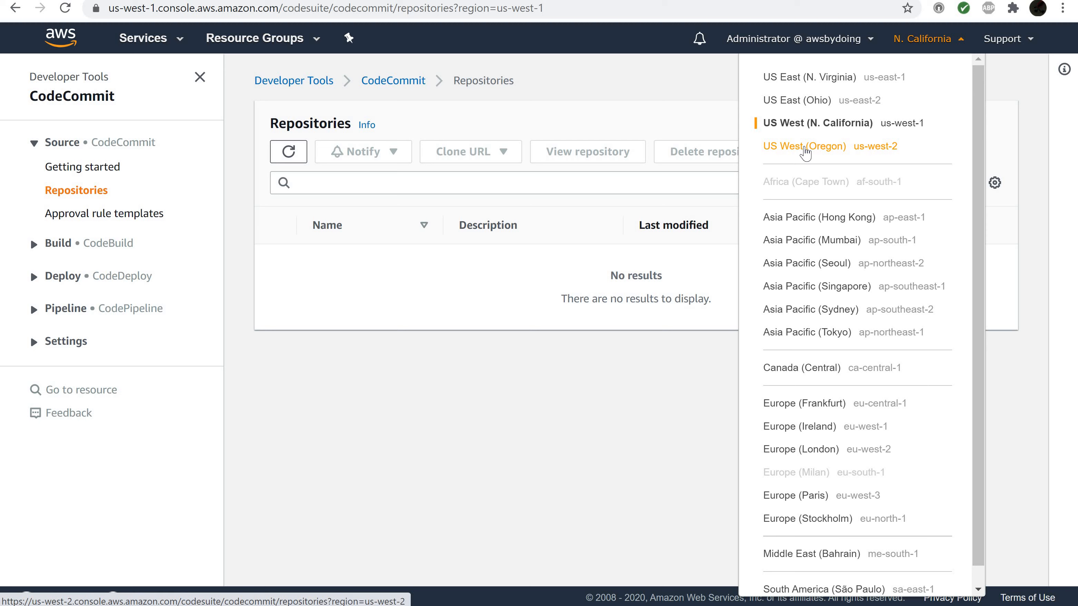
pyautogui.click(806, 148)
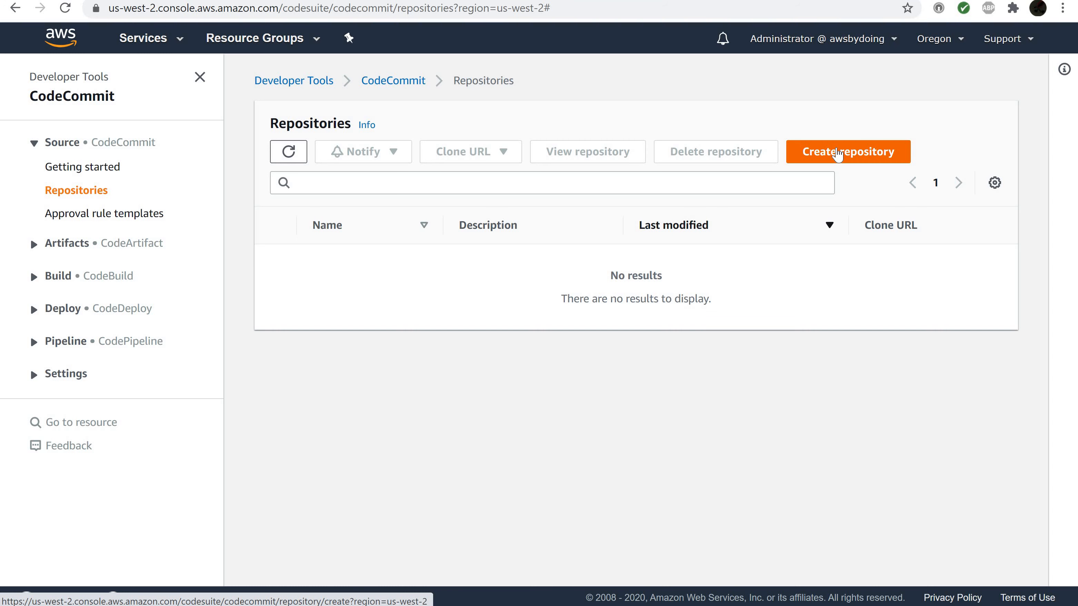
# Start a new CodeCommit repository and name it MyDemoRepo
pyautogui.click(838, 153)
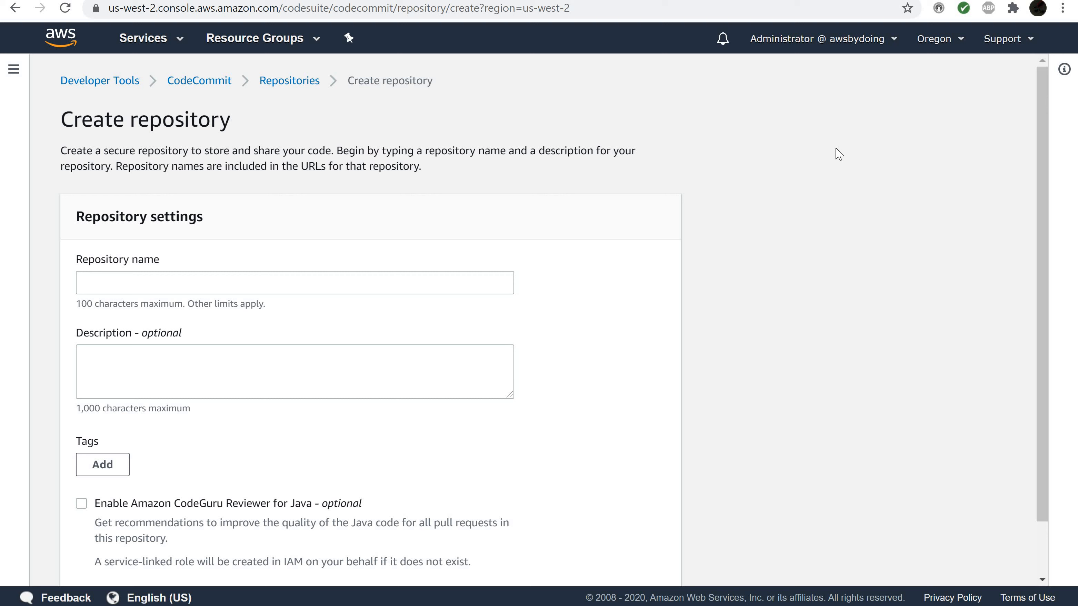
pyautogui.click(120, 281)
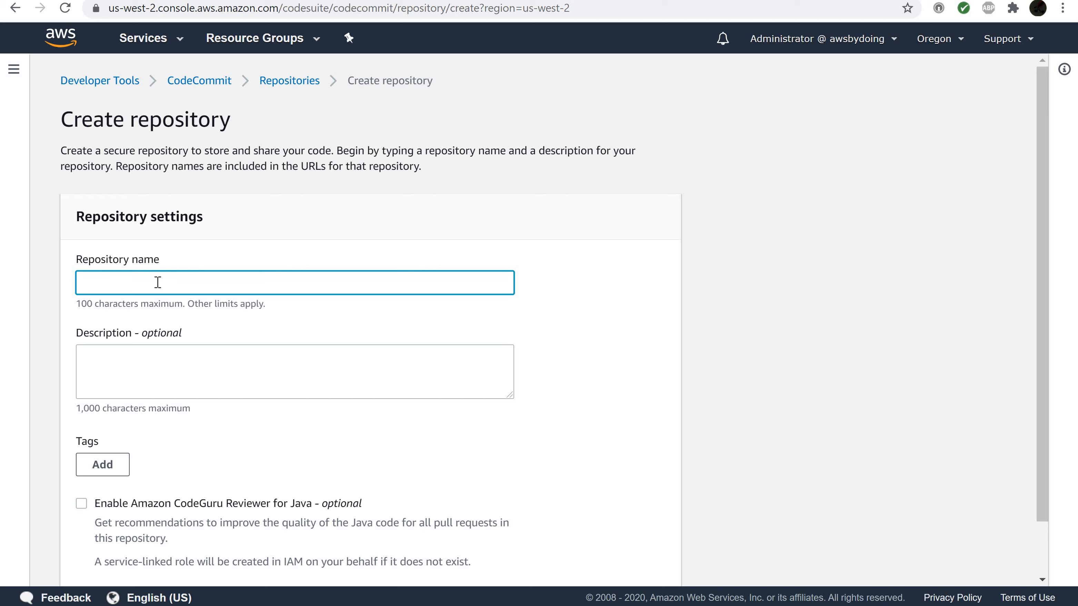
pyautogui.write('MyDemoRepo')
# Reuse the repository name to write the description "My Demo Repository", and create the repository
pyautogui.hotkey('ctrl', 'a')
pyautogui.hotkey('ctrl', 'c')
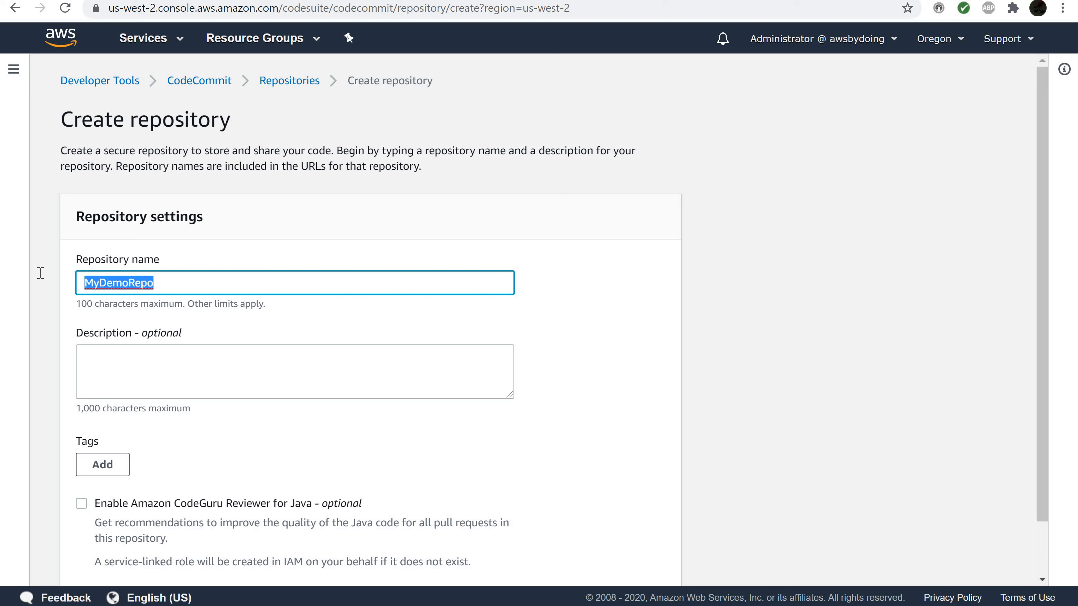
pyautogui.click(93, 357)
pyautogui.hotkey('ctrl', 'v')
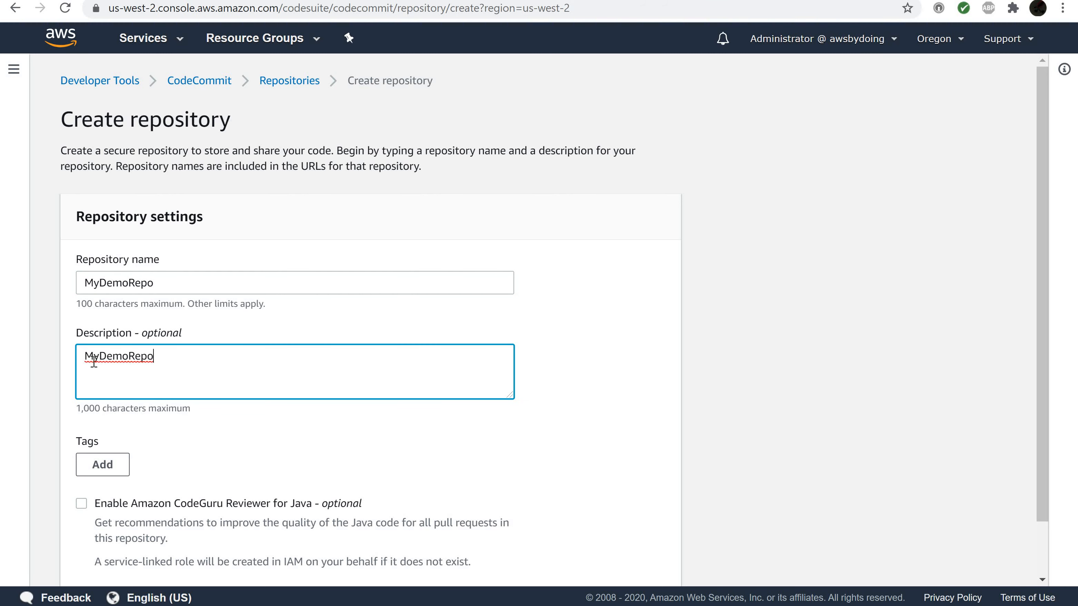
pyautogui.click(99, 356)
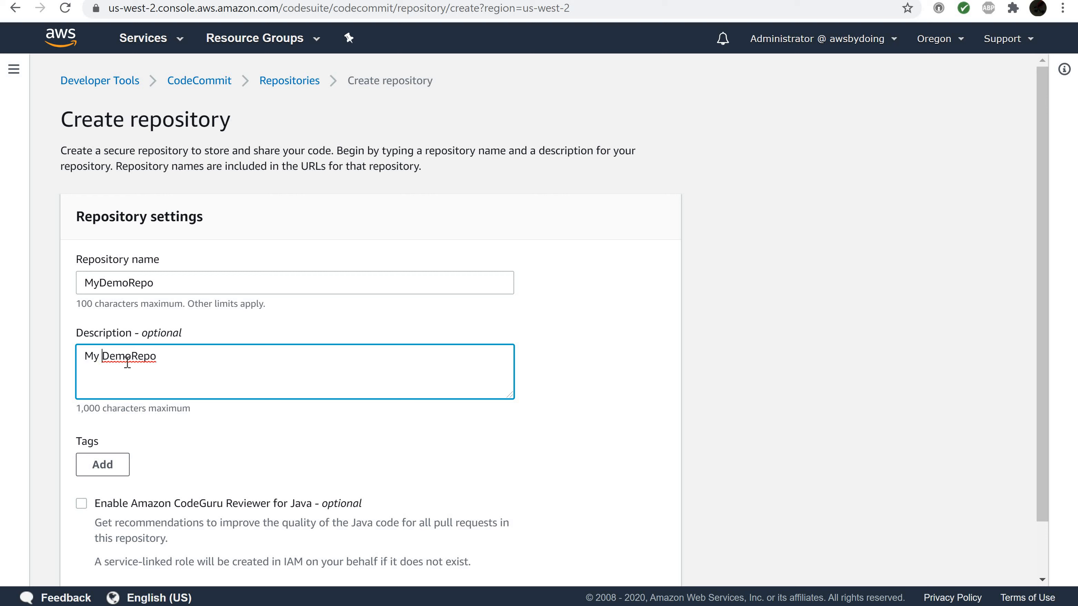
pyautogui.click(133, 357)
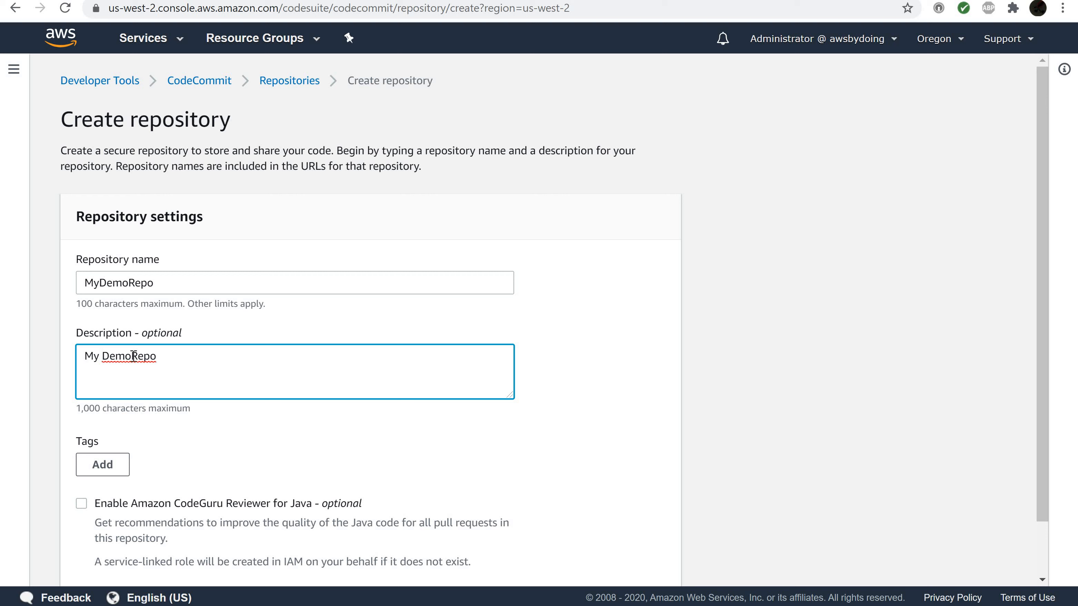
pyautogui.click(163, 356)
pyautogui.write('sitory')
pyautogui.scroll(-2, 196, 328)
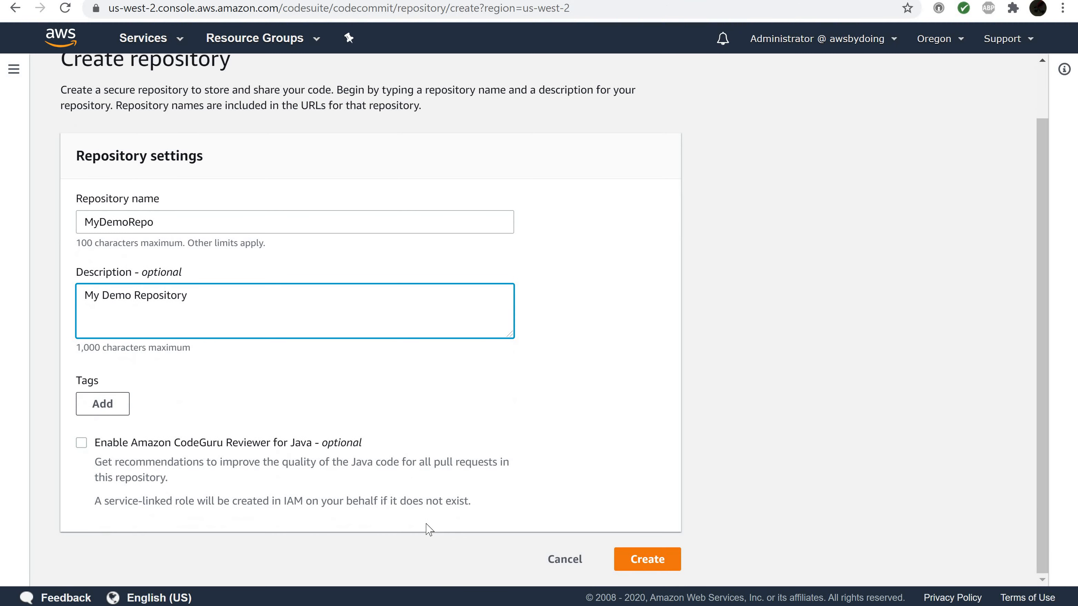
pyautogui.click(647, 560)
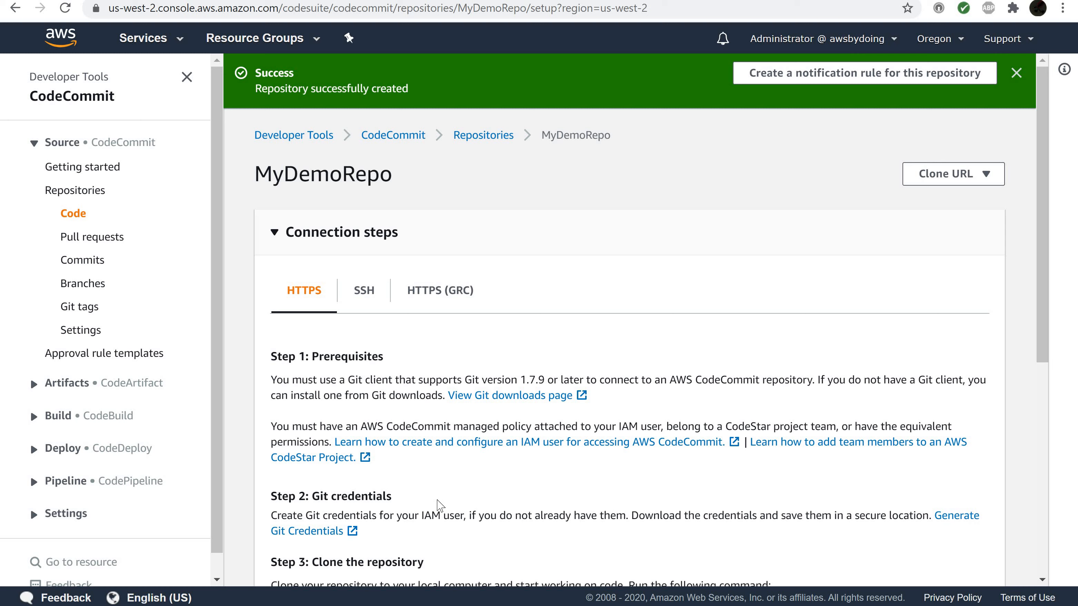
# Show the SSH connection steps for Windows and copy the git clone command for MyDemoRepo
pyautogui.click(352, 292)
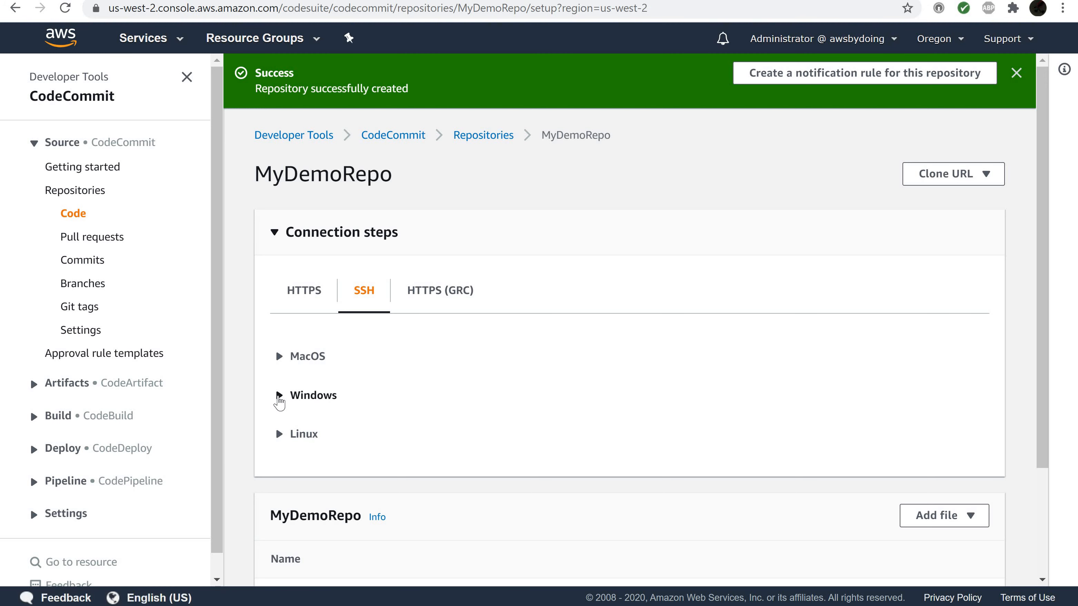
pyautogui.click(280, 397)
pyautogui.scroll(-5, 335, 424)
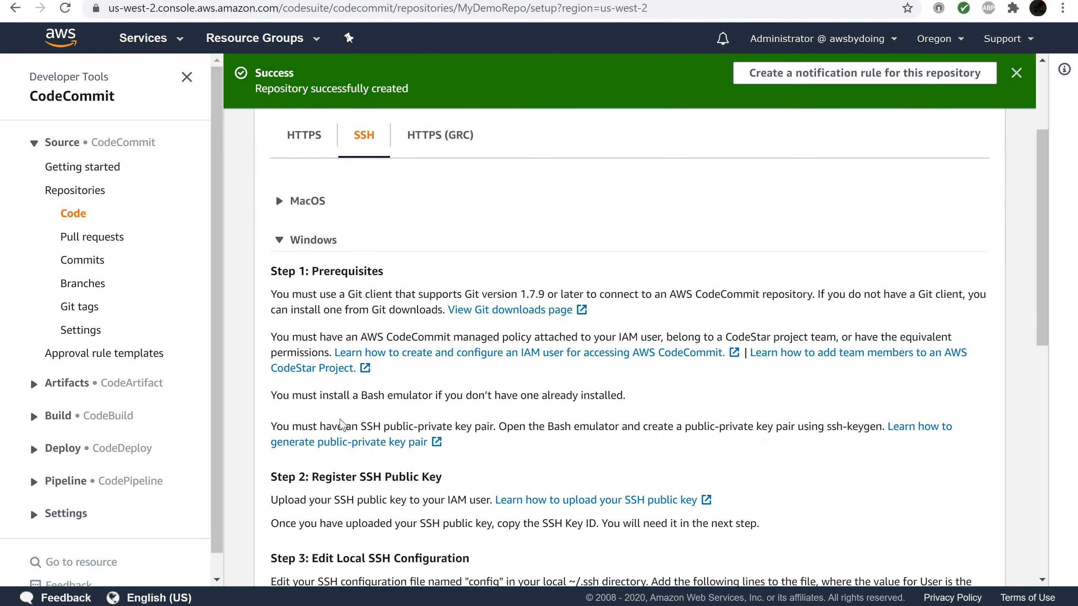
pyautogui.scroll(-6, 343, 424)
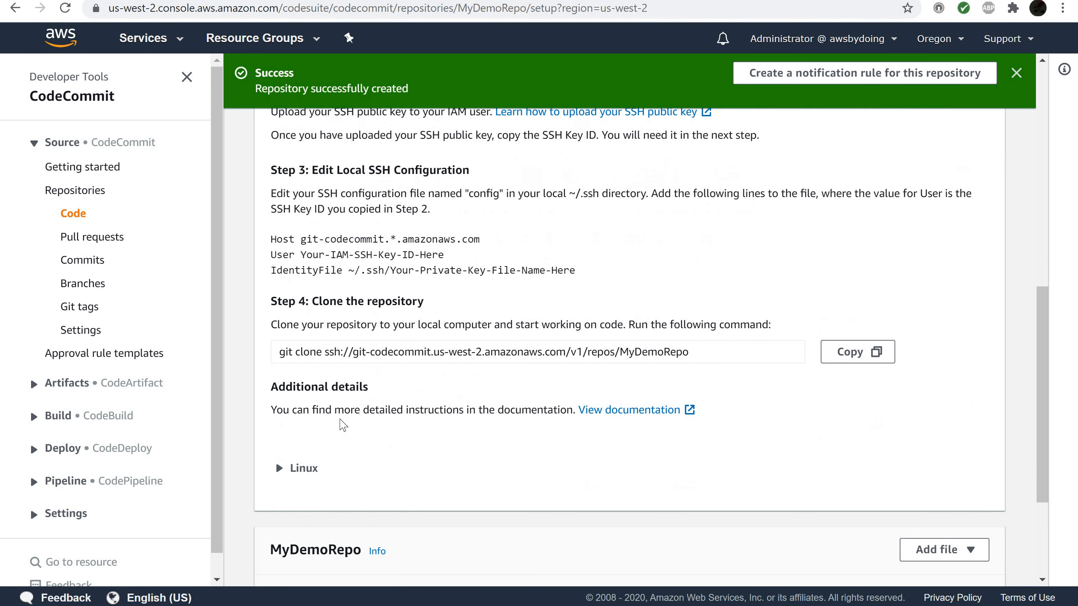
pyautogui.scroll(3, 551, 335)
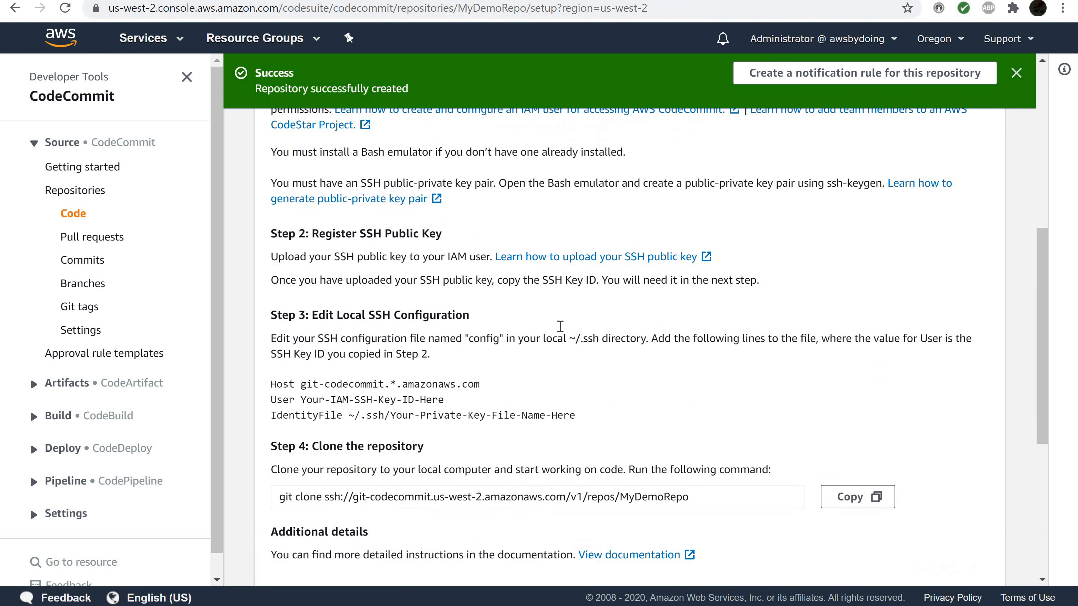
pyautogui.scroll(-3, 846, 399)
pyautogui.click(861, 362)
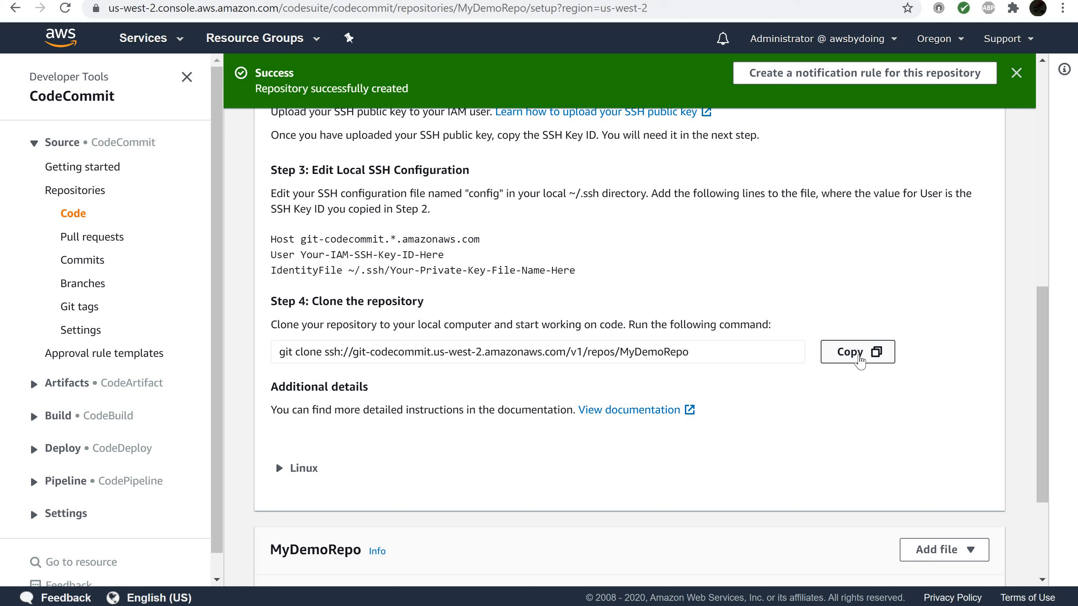
pyautogui.click(860, 361)
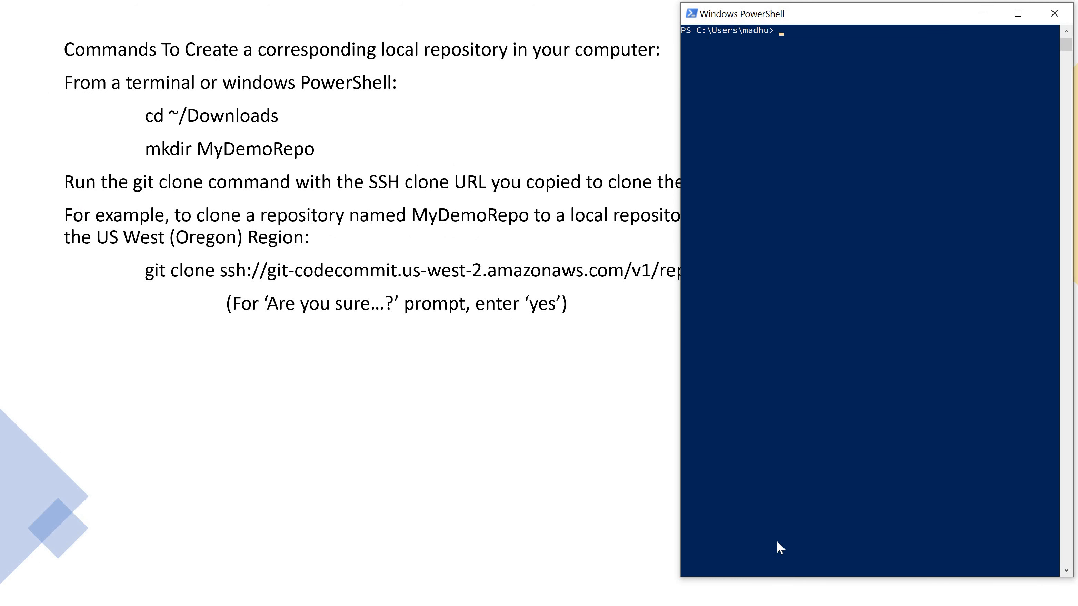
# In PowerShell, go to the home directory and change into its Downloads folder
pyautogui.write('cd ~')
pyautogui.press('Return')
pyautogui.write('cd D')
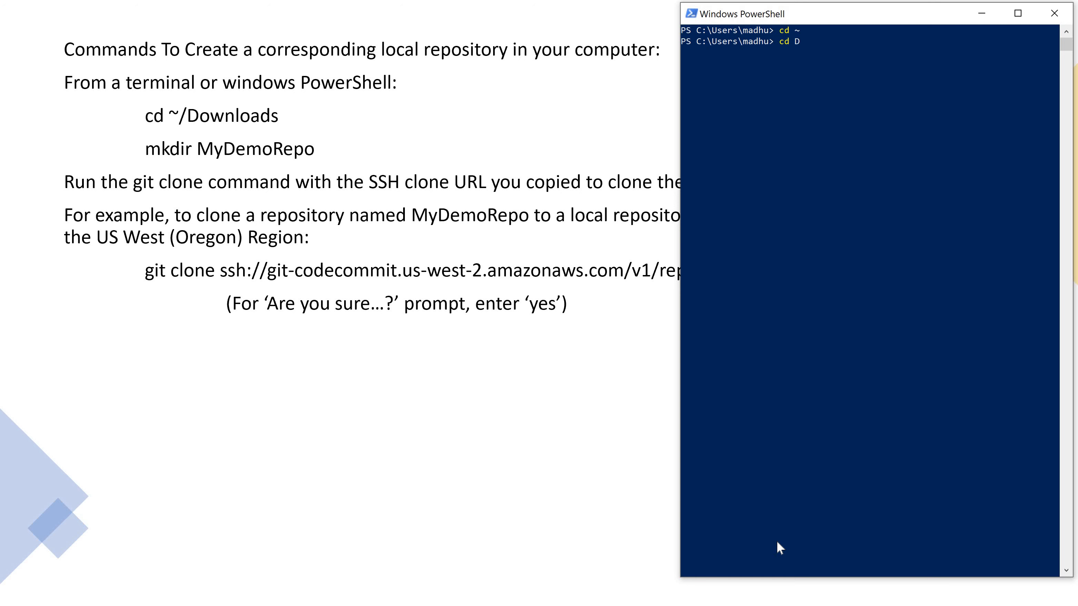
pyautogui.write('own')
pyautogui.press('Tab')
pyautogui.press('Return')
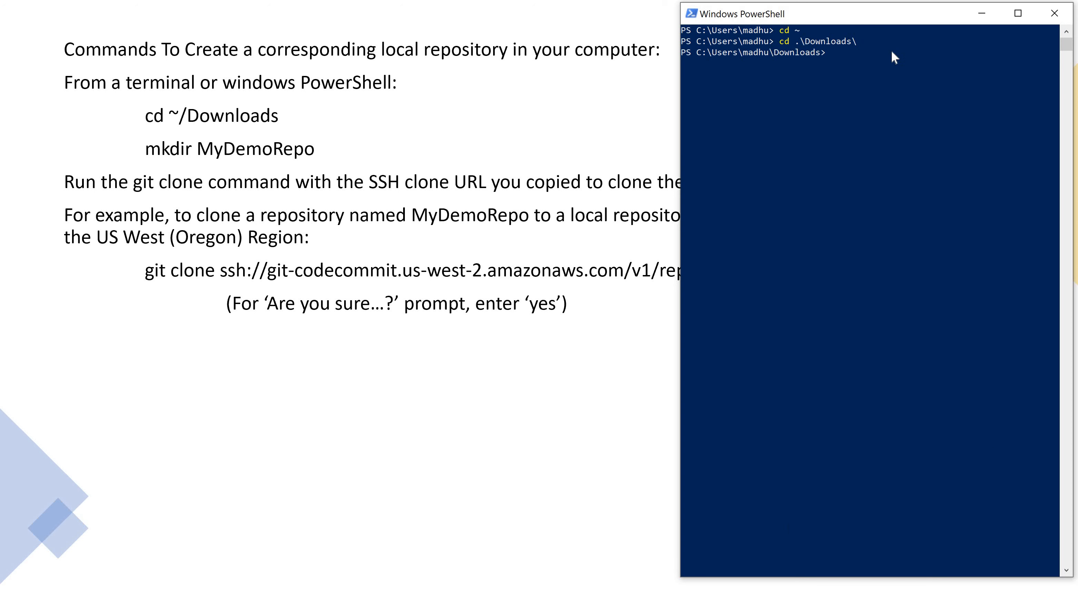
# Clone MyDemoRepo with the copied SSH git clone command and answer yes to continue connecting to the host
pyautogui.hotkey('ctrl', 'v')
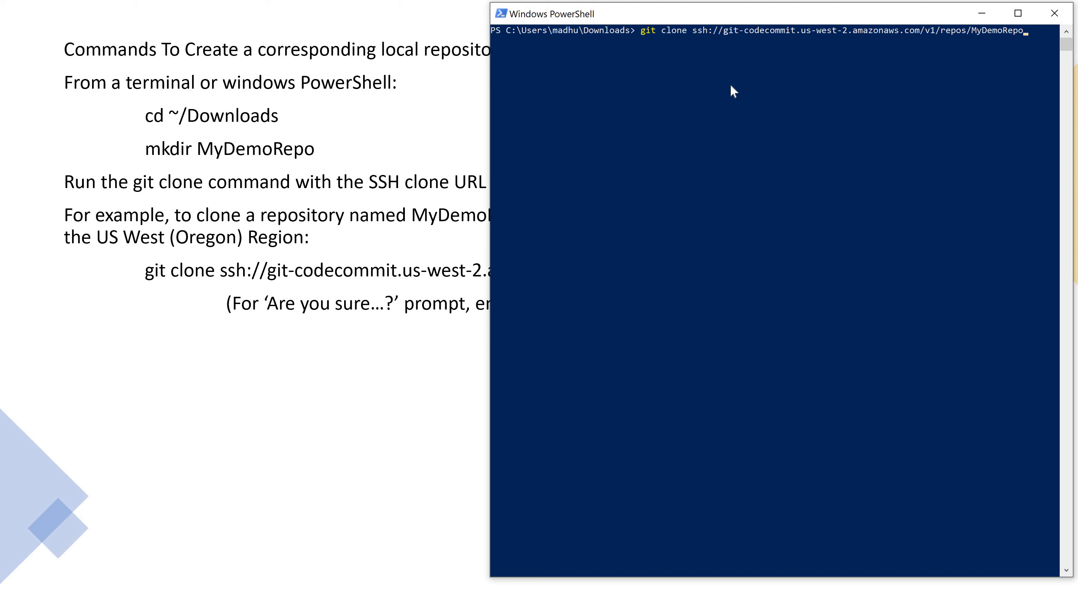
pyautogui.press('Return')
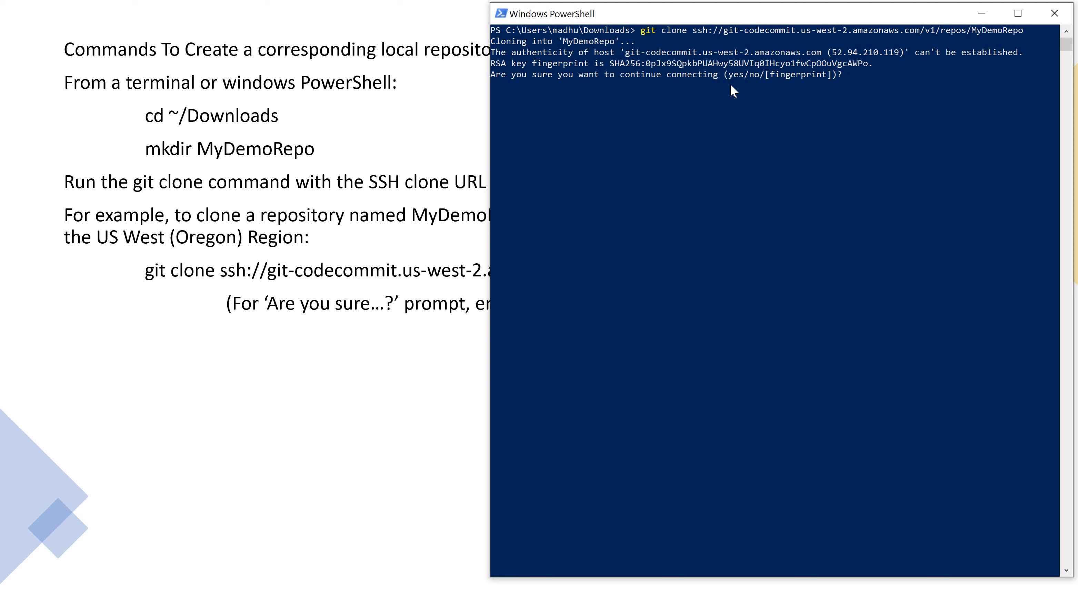
pyautogui.write('yes')
pyautogui.press('Return')
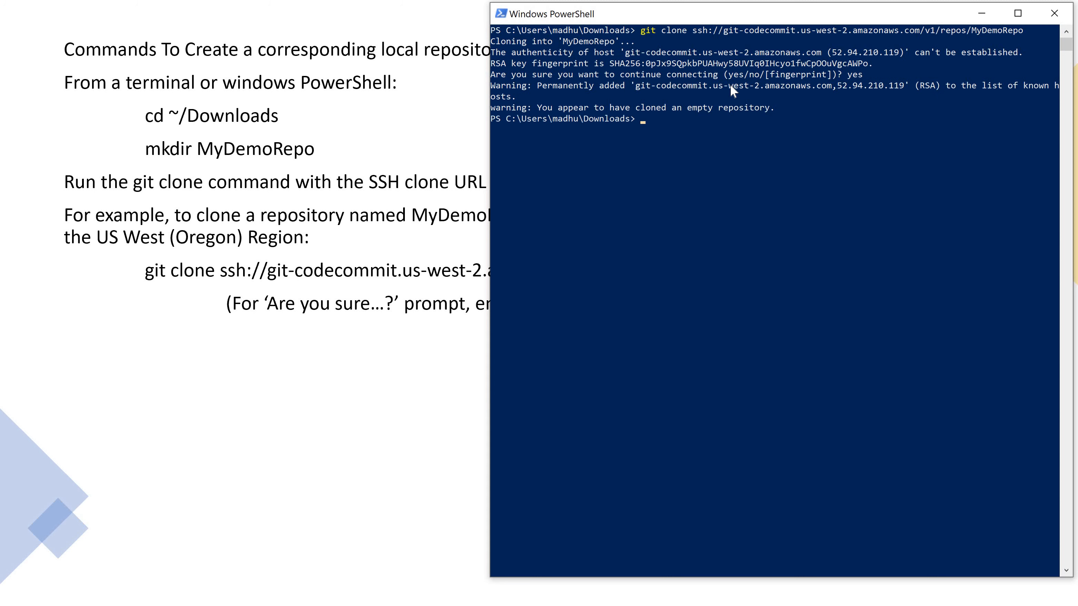
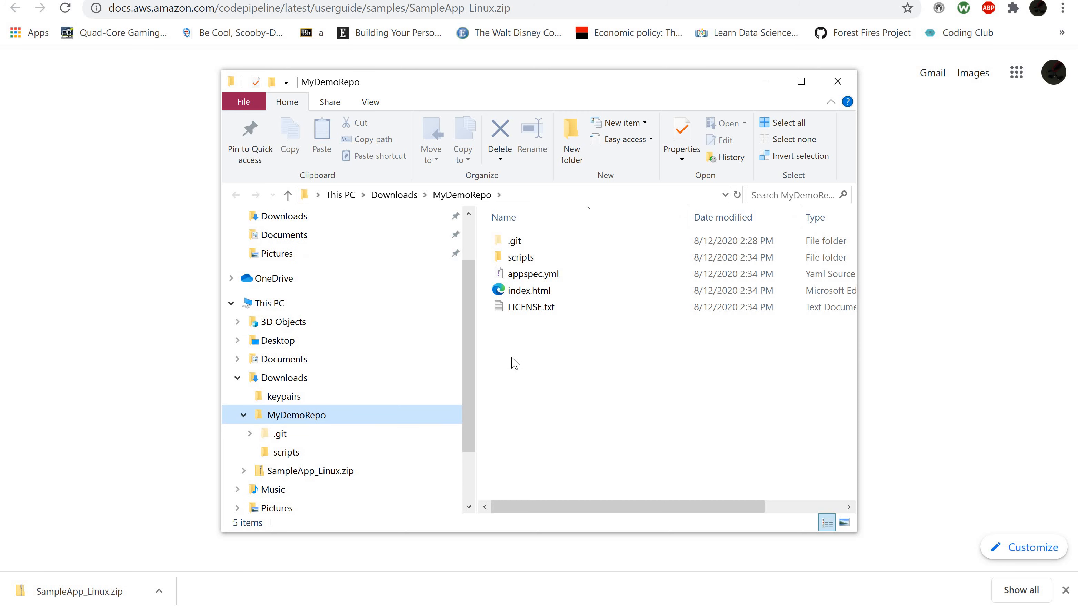
# Look inside the scripts folder of the local MyDemoRepo folder and return to MyDemoRepo
pyautogui.doubleClick(502, 260)
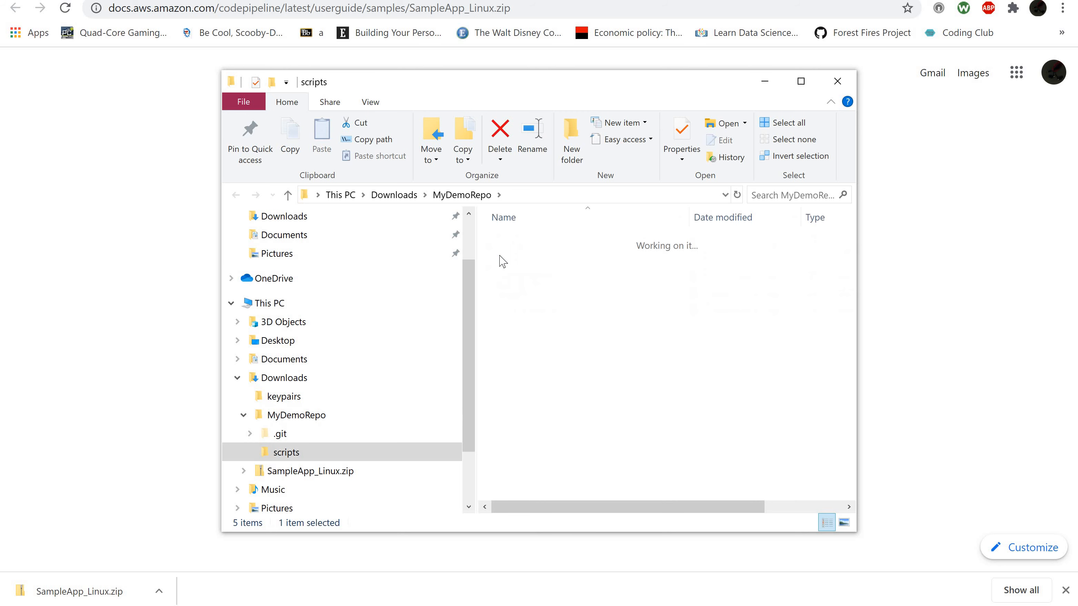
pyautogui.click(469, 199)
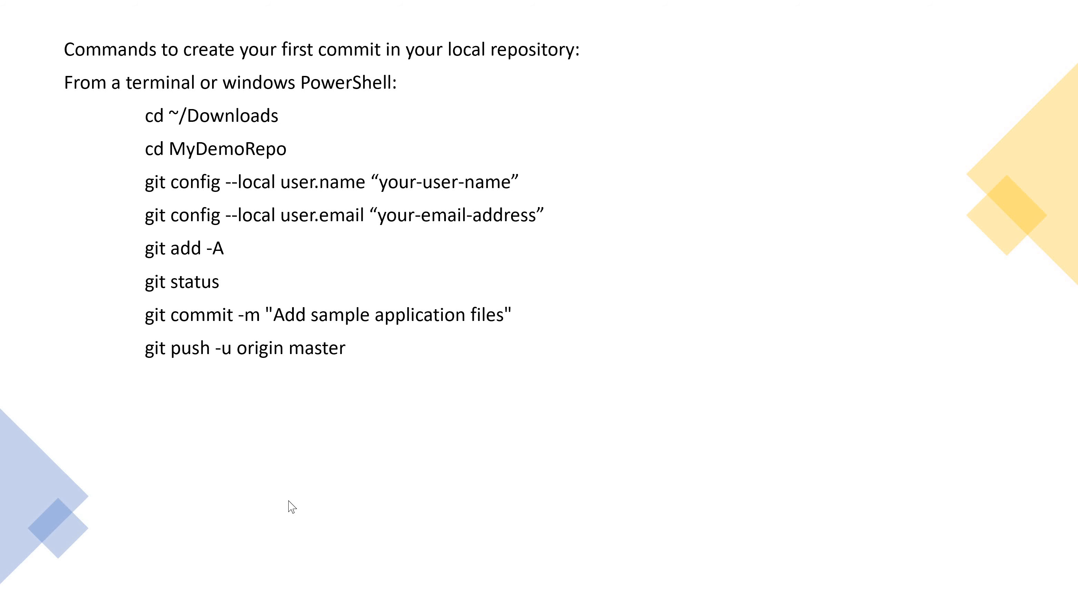
# Switch to PowerShell, clear the terminal and change from the home directory into Downloads\MyDemoRepo
pyautogui.hotkey('alt', 'Tab')
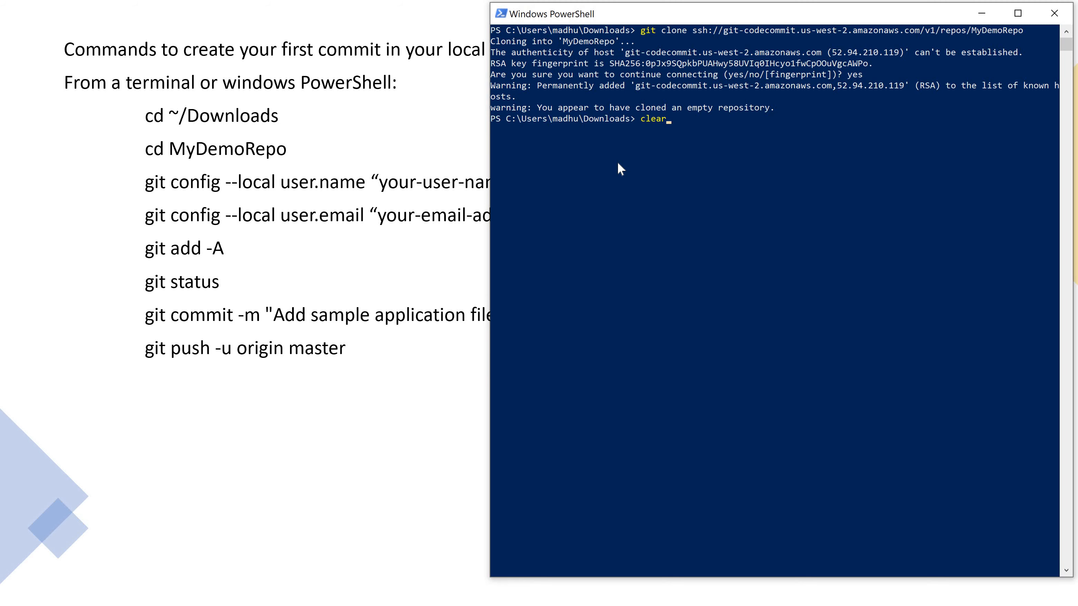
pyautogui.press('Return')
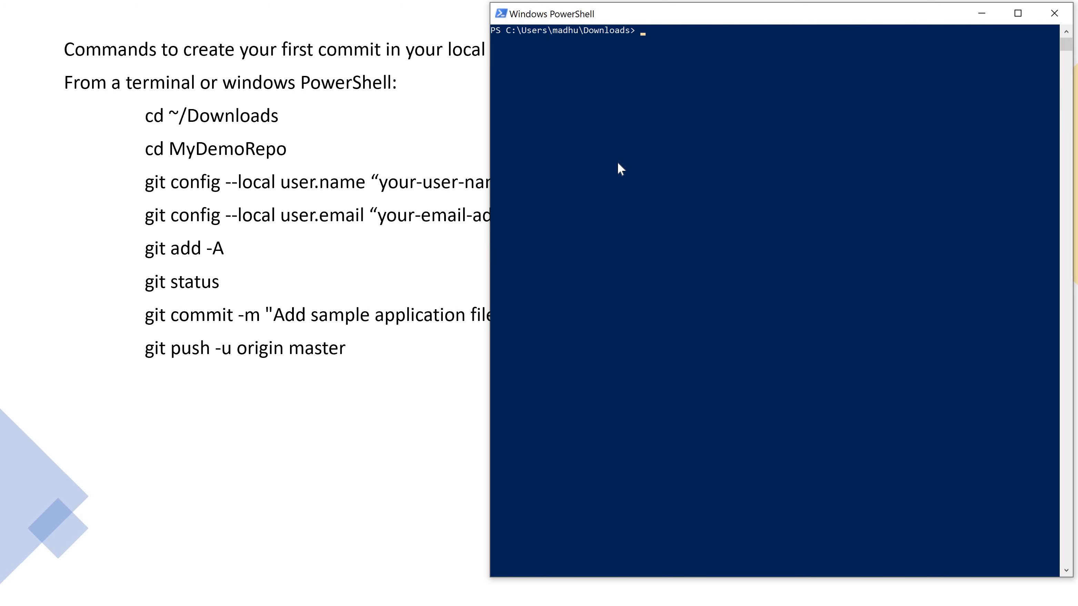
pyautogui.write('cd ~')
pyautogui.press('Return')
pyautogui.write('cd Down')
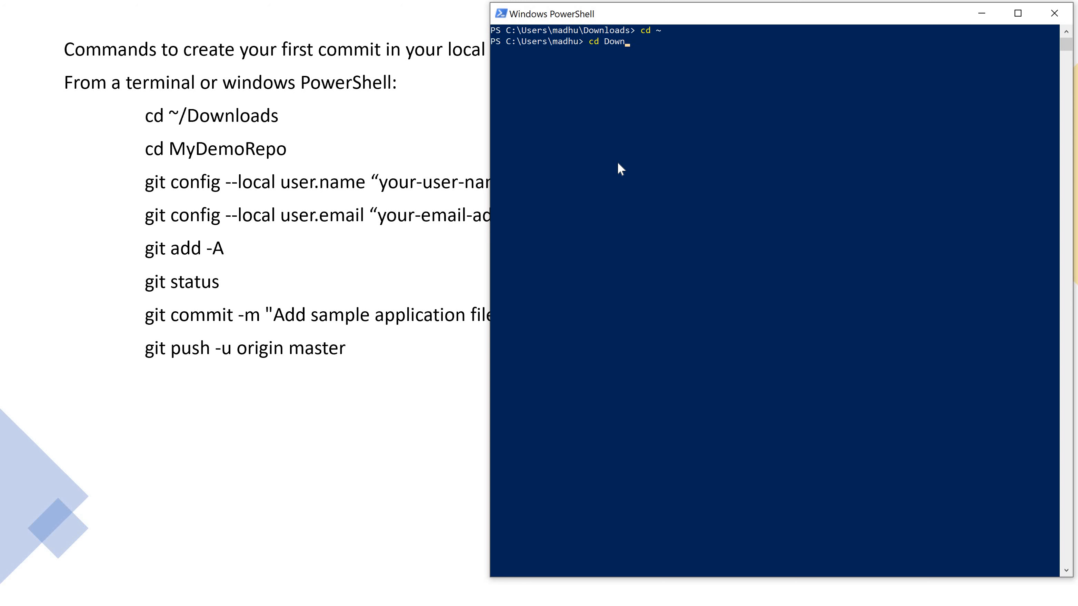
pyautogui.press('Tab')
pyautogui.press('Return')
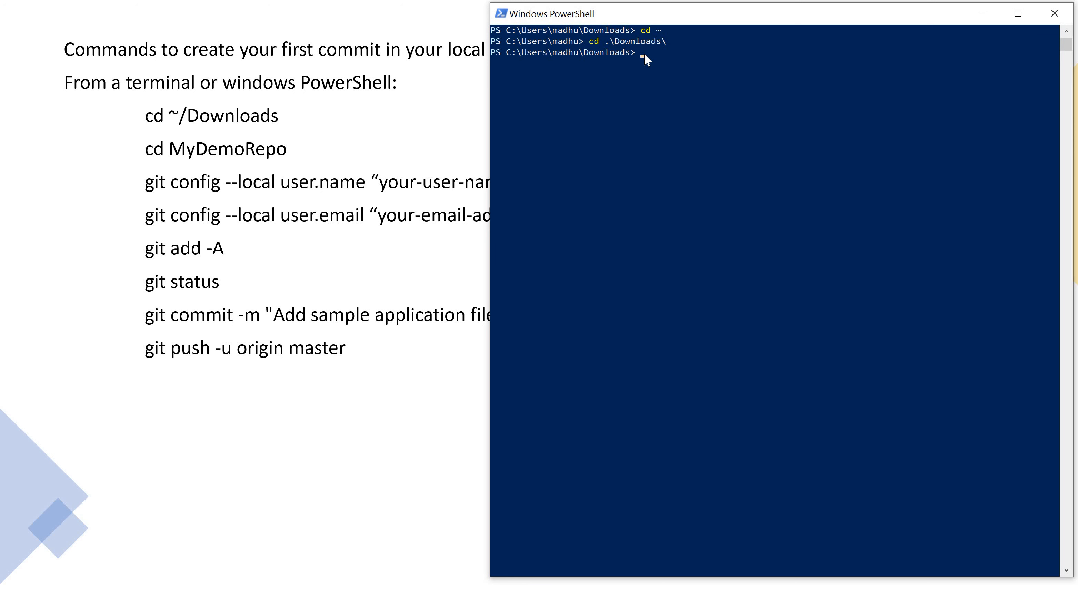
pyautogui.write('cd')
pyautogui.write(' .\\MyDemo')
pyautogui.press('Tab')
pyautogui.press('Return')
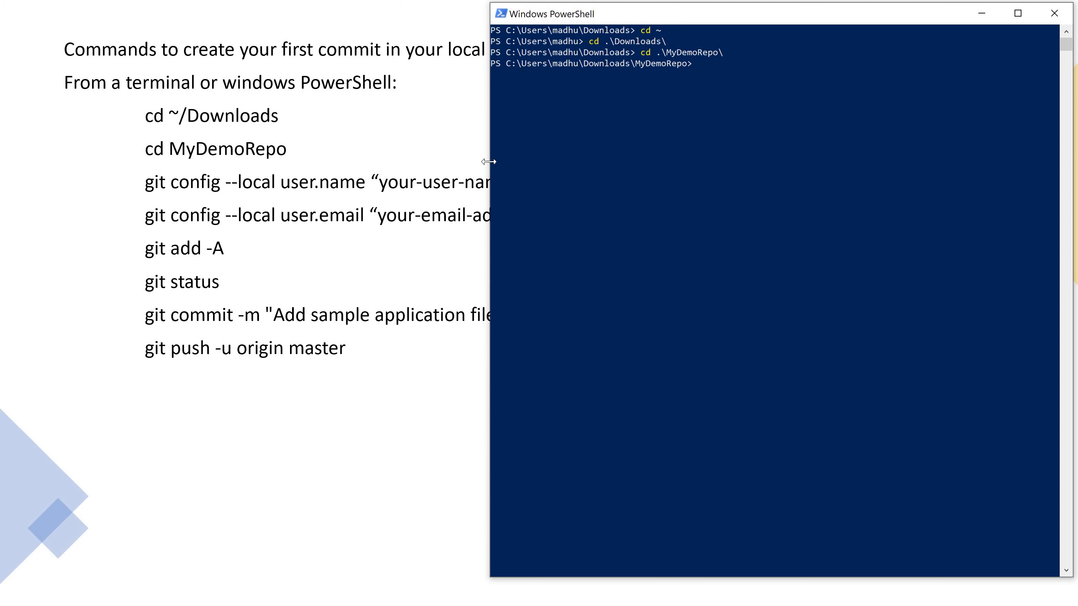
# Use git config --local to set the account's user name and e-mail address for MyDemoRepo
pyautogui.click(292, 215)
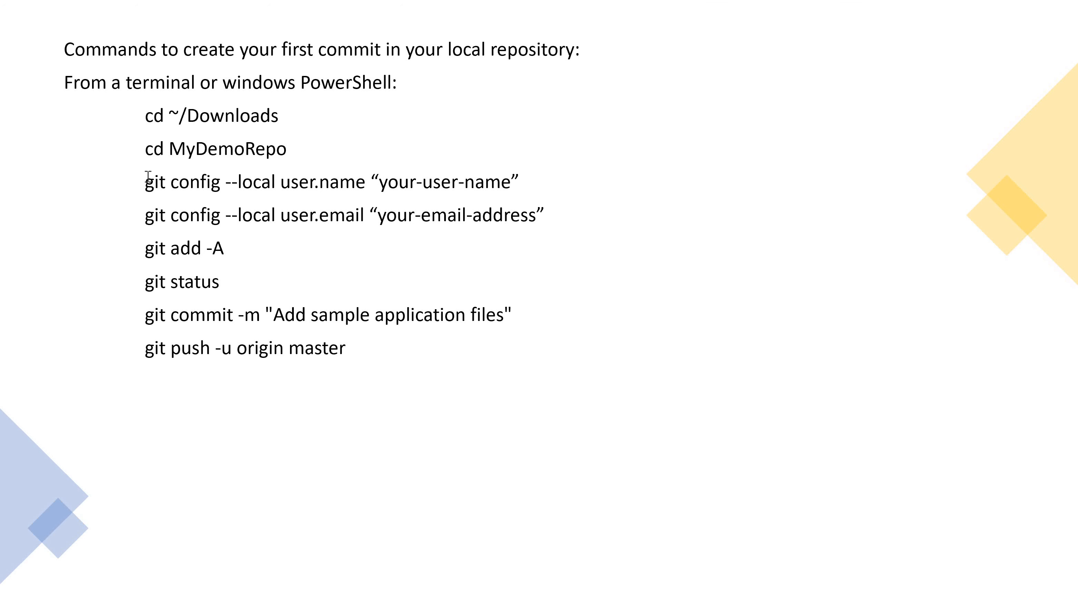
pyautogui.moveTo(144, 184); pyautogui.dragTo(523, 185)
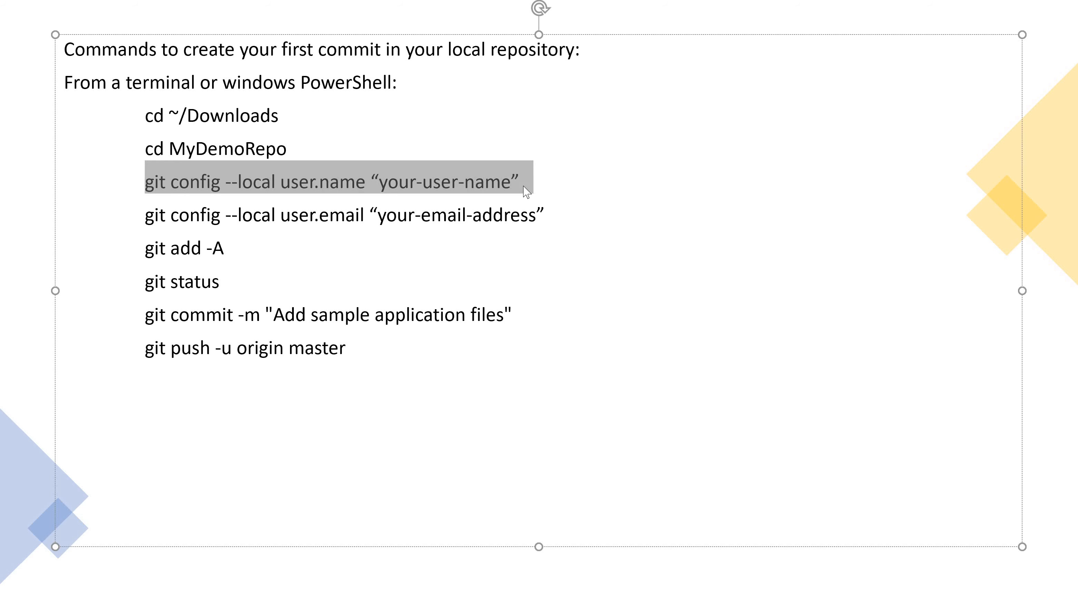
pyautogui.hotkey('shift', 'Left')
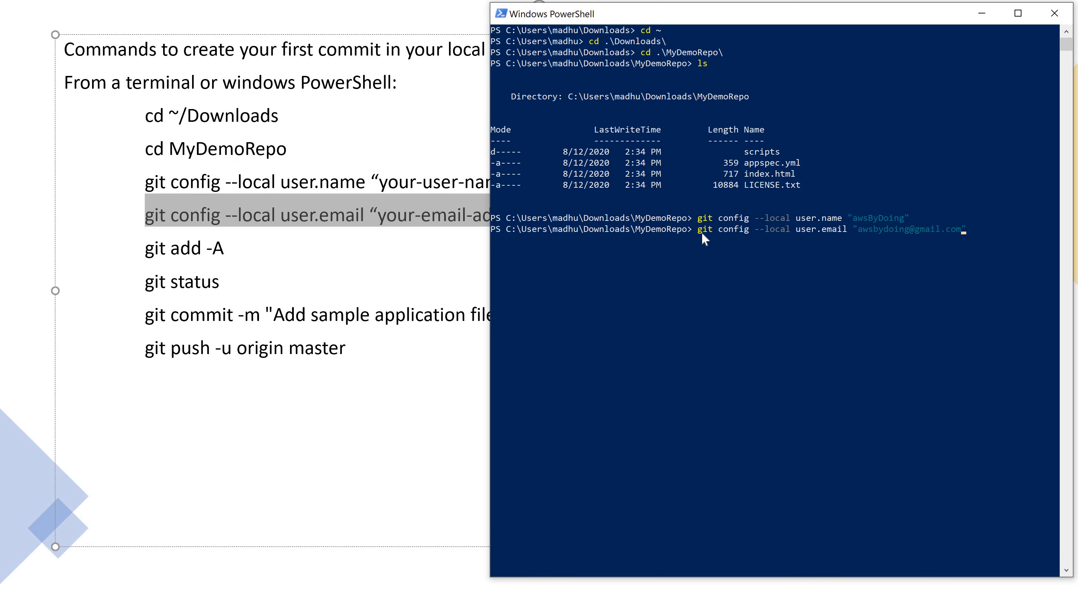
pyautogui.press('Return')
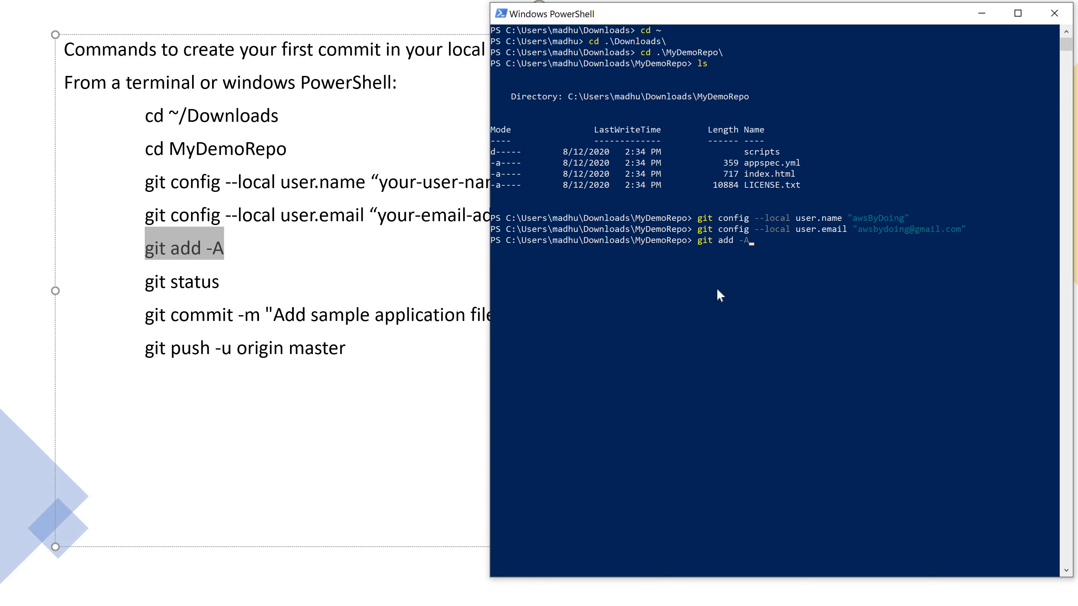
# Stage all sample files with git add -A and check them with git status
pyautogui.press('Return')
pyautogui.click(700, 386)
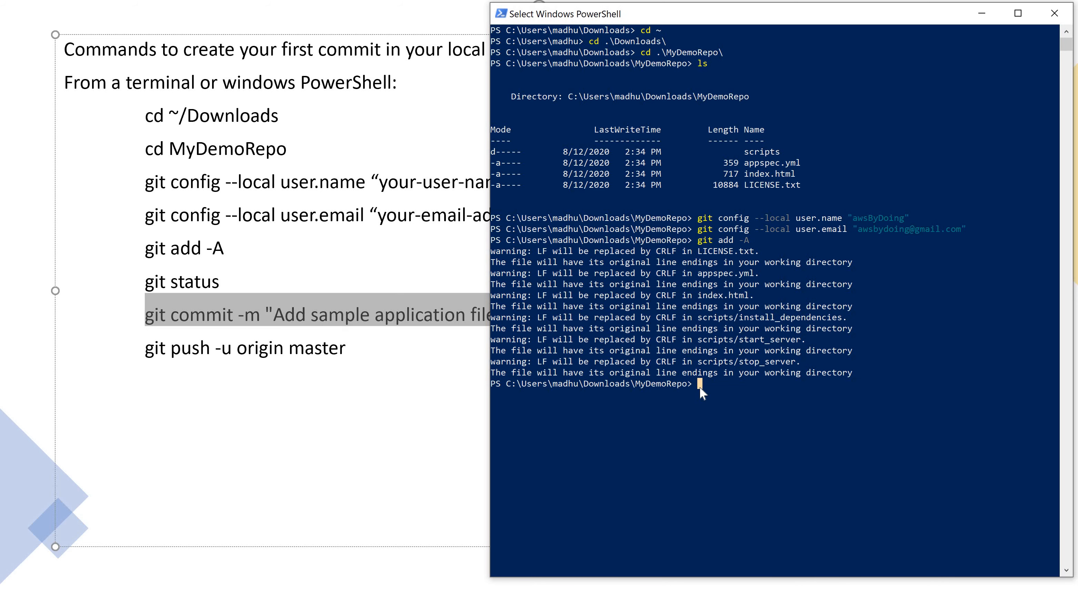
pyautogui.write('g')
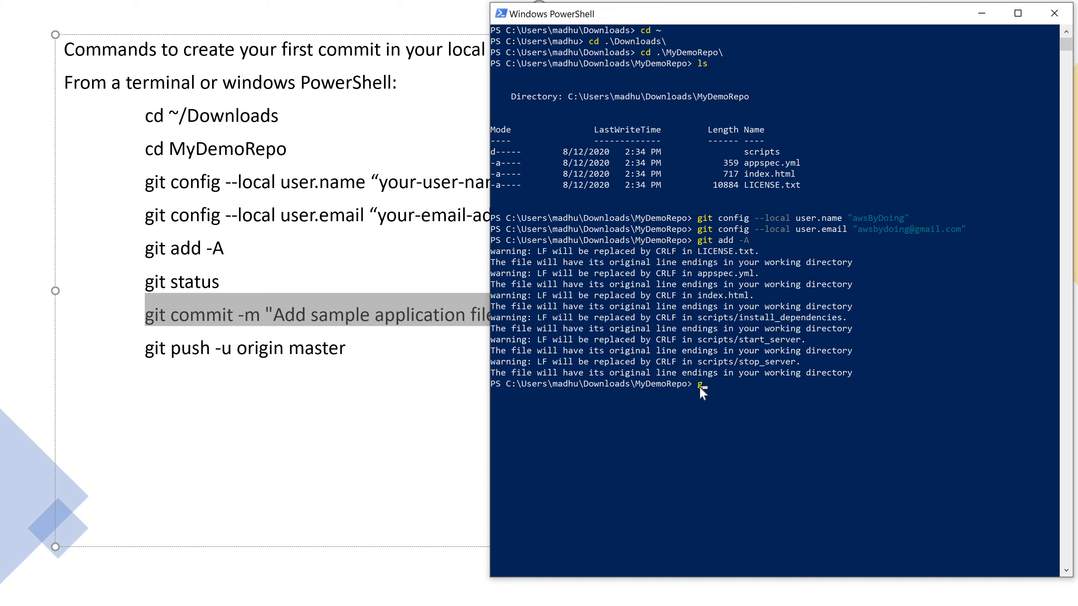
pyautogui.write('it status')
pyautogui.press('Return')
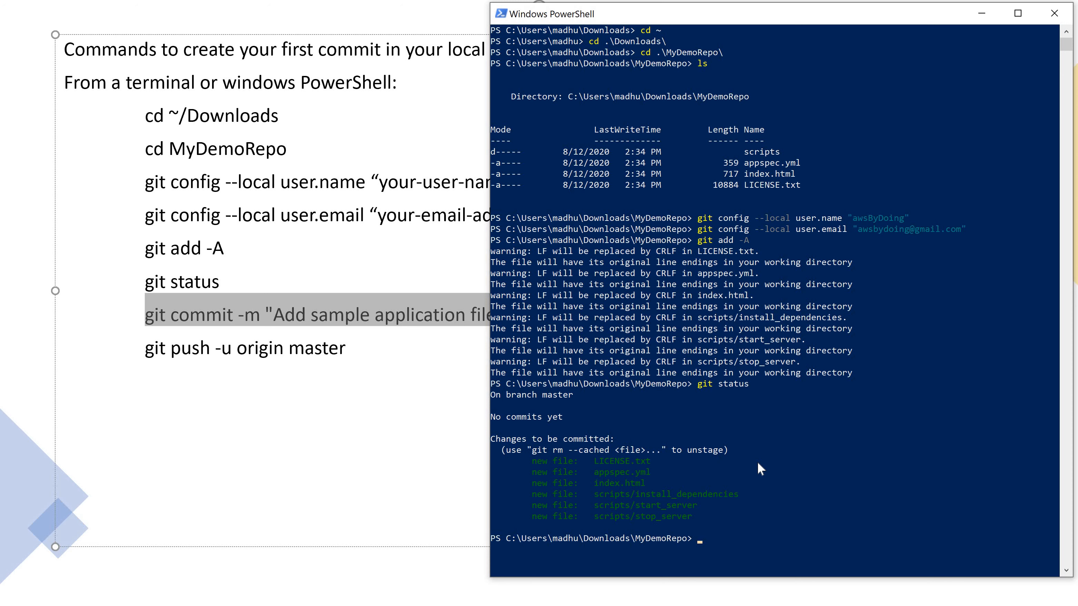
# Commit the staged files with the message "Add sample application files" and push them with git push -u origin master
pyautogui.scroll(-5, 758, 460)
pyautogui.scroll(-3, 759, 462)
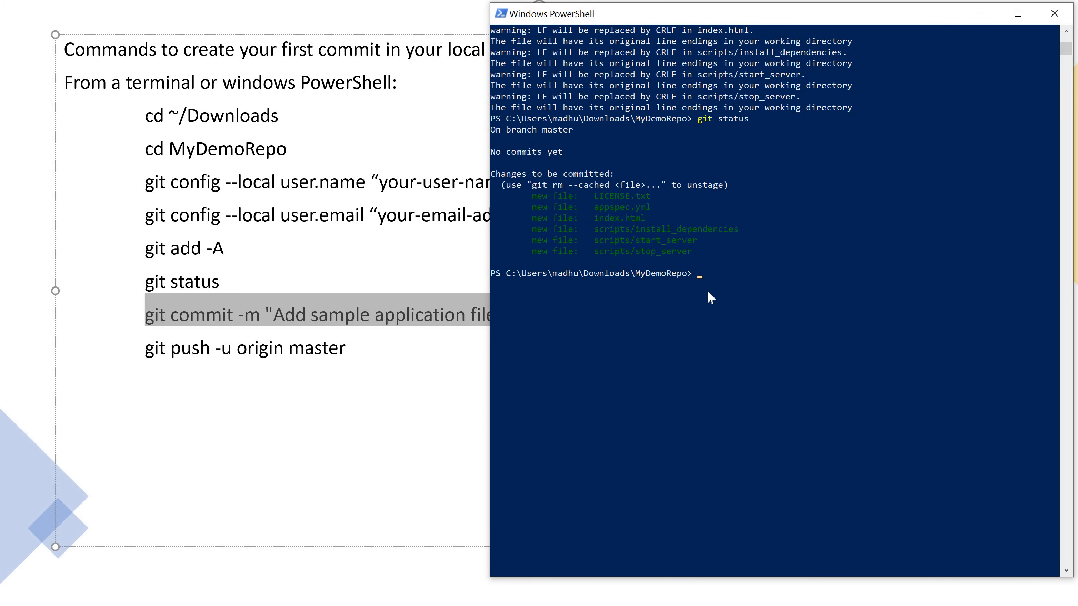
pyautogui.write('git commit -m "Add sample application files"')
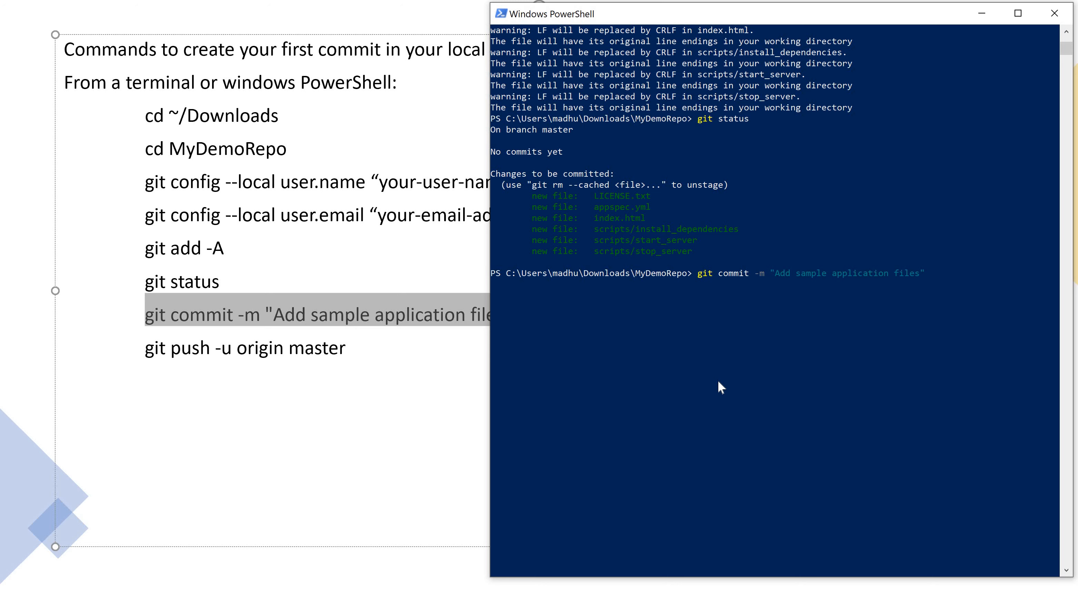
pyautogui.press('Return')
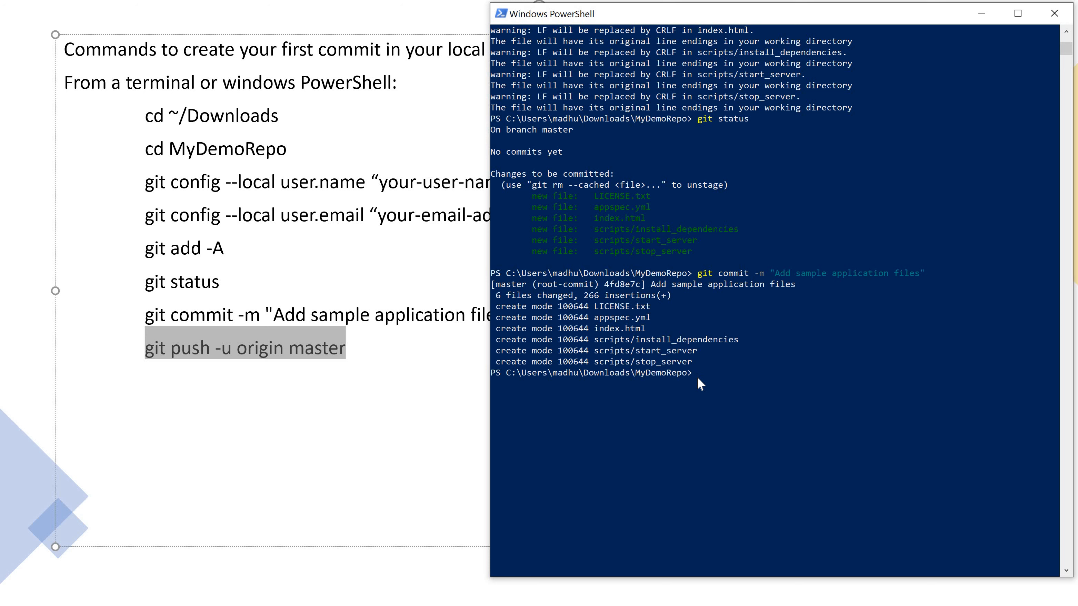
pyautogui.write('git push -u origin master')
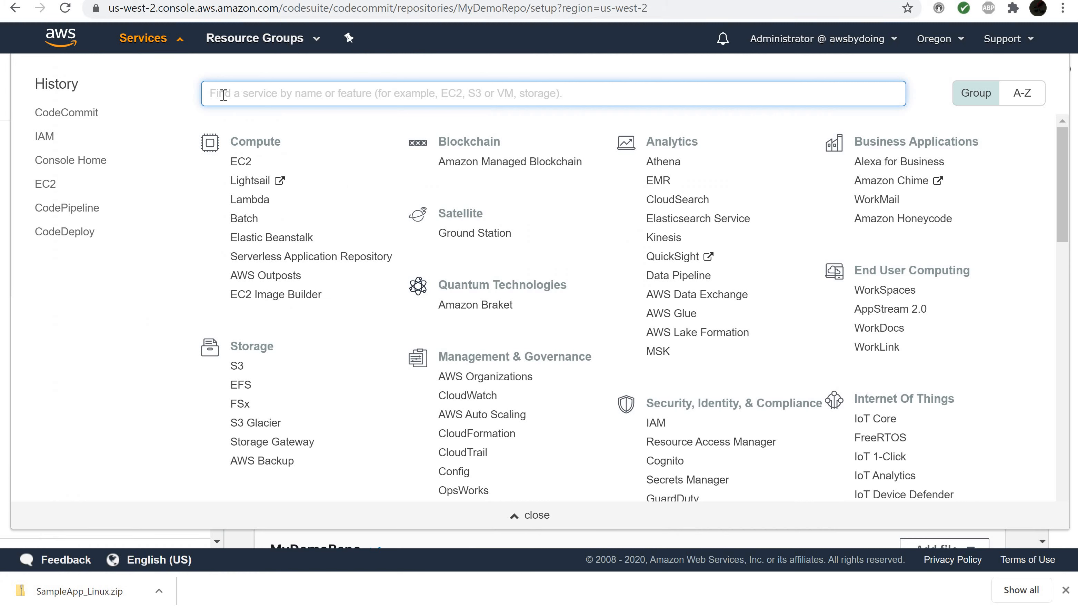
# In the AWS console, search the services for codecommit and open CodeCommit
pyautogui.write('co')
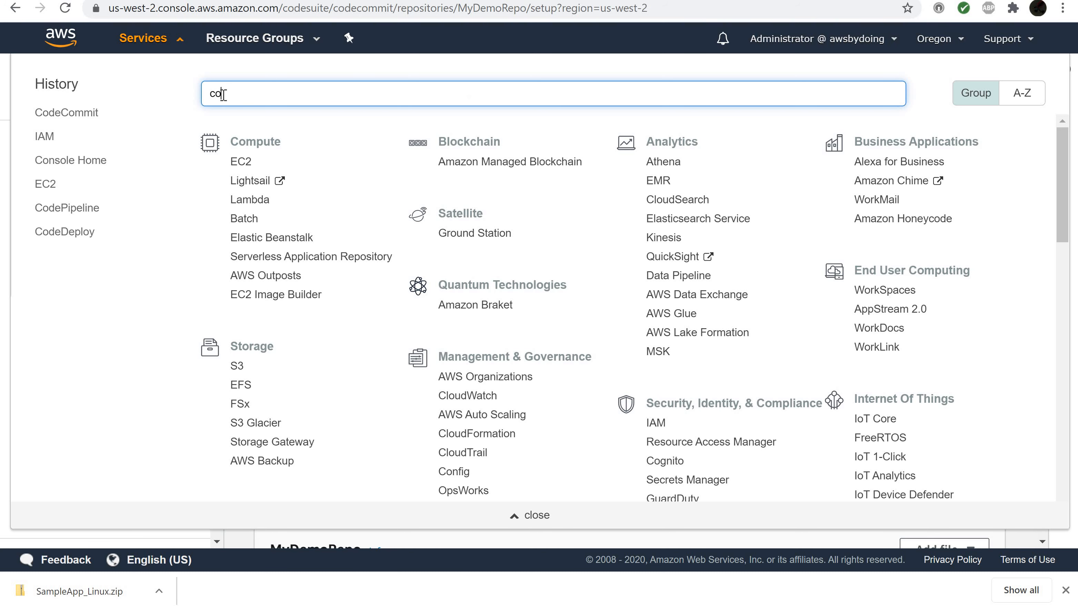
pyautogui.write('de')
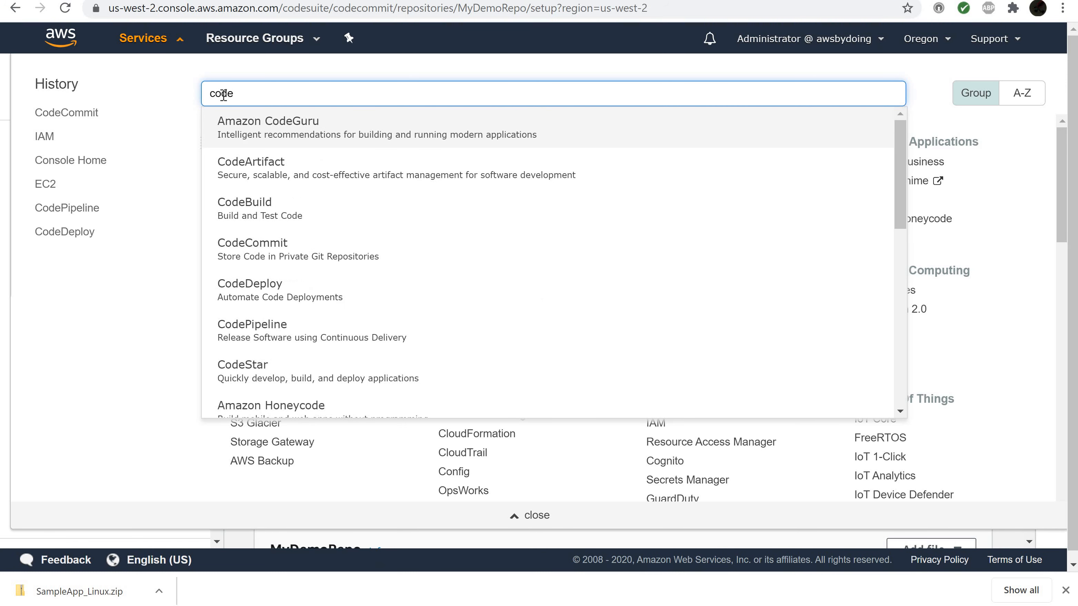
pyautogui.write('commit')
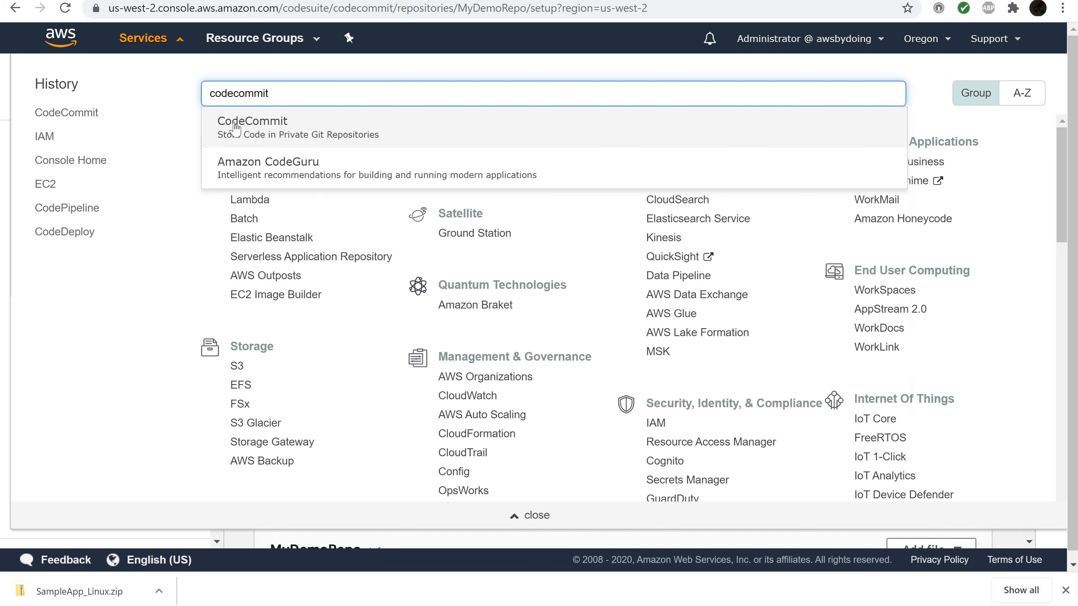
pyautogui.click(266, 135)
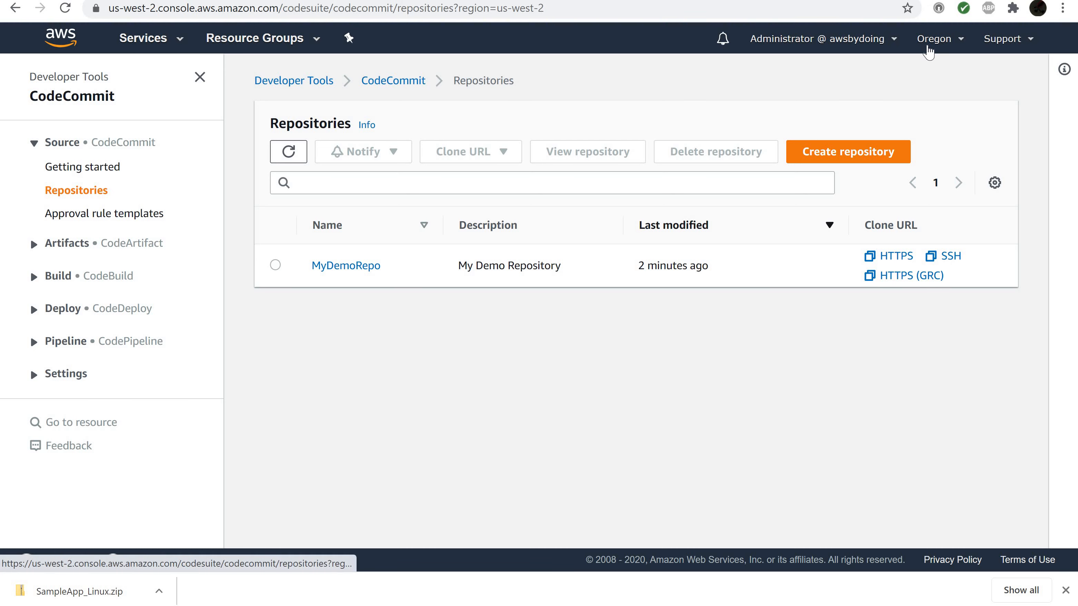
# Check which region is selected, leave it as is, and open the MyDemoRepo repository
pyautogui.click(929, 50)
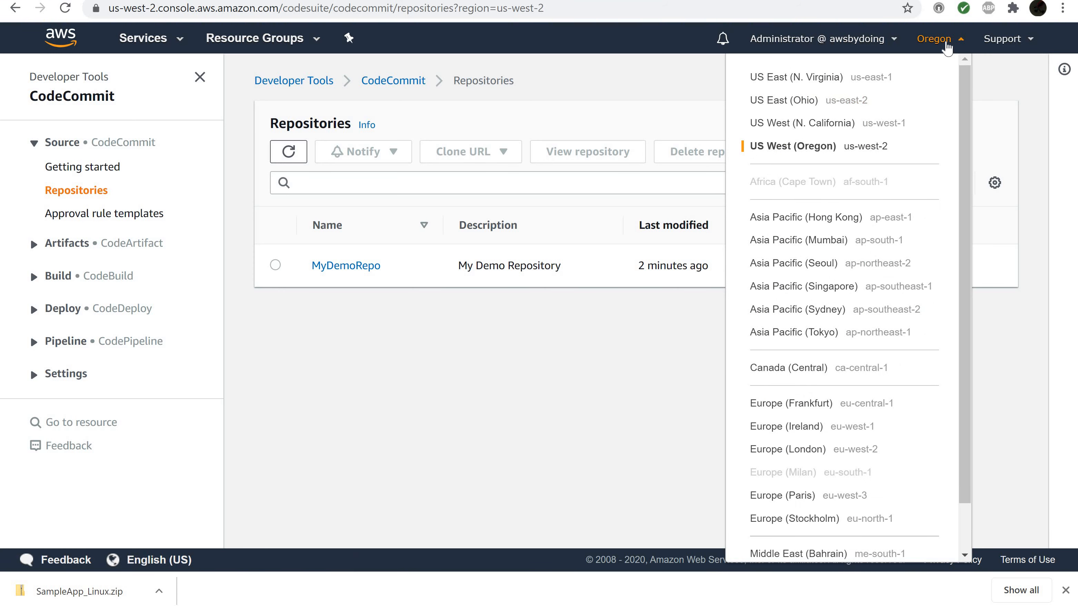
pyautogui.click(945, 44)
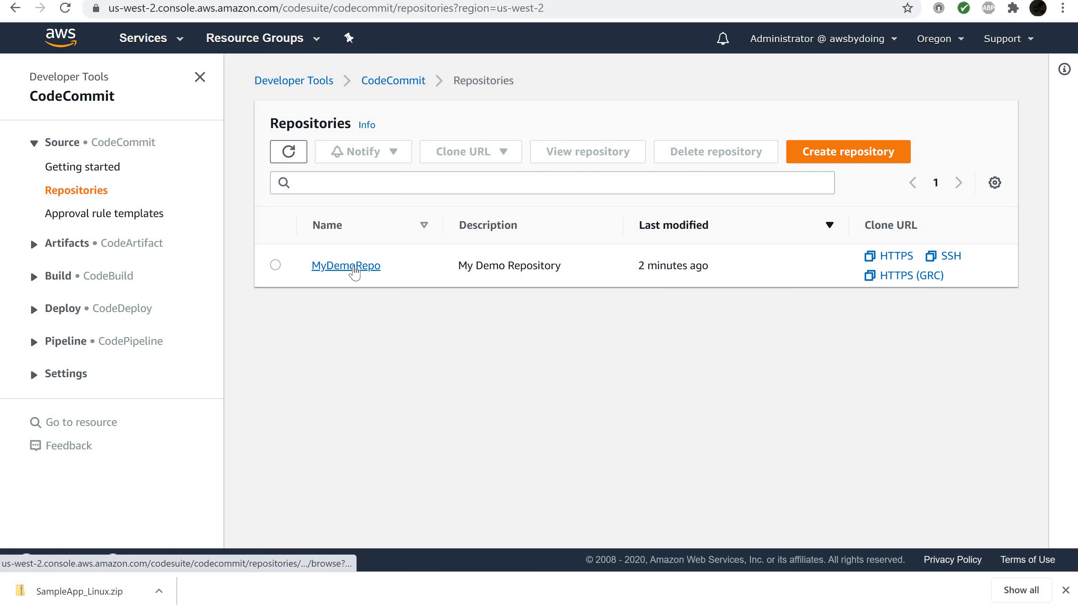
pyautogui.click(357, 266)
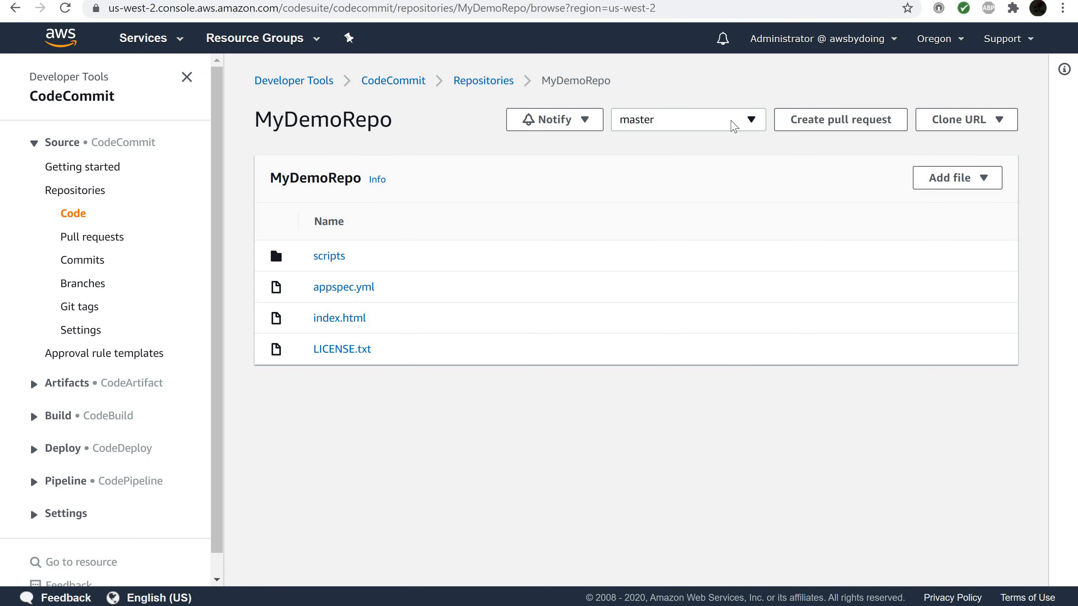
# Select the master branch and view the start_server file in its scripts folder
pyautogui.click(750, 120)
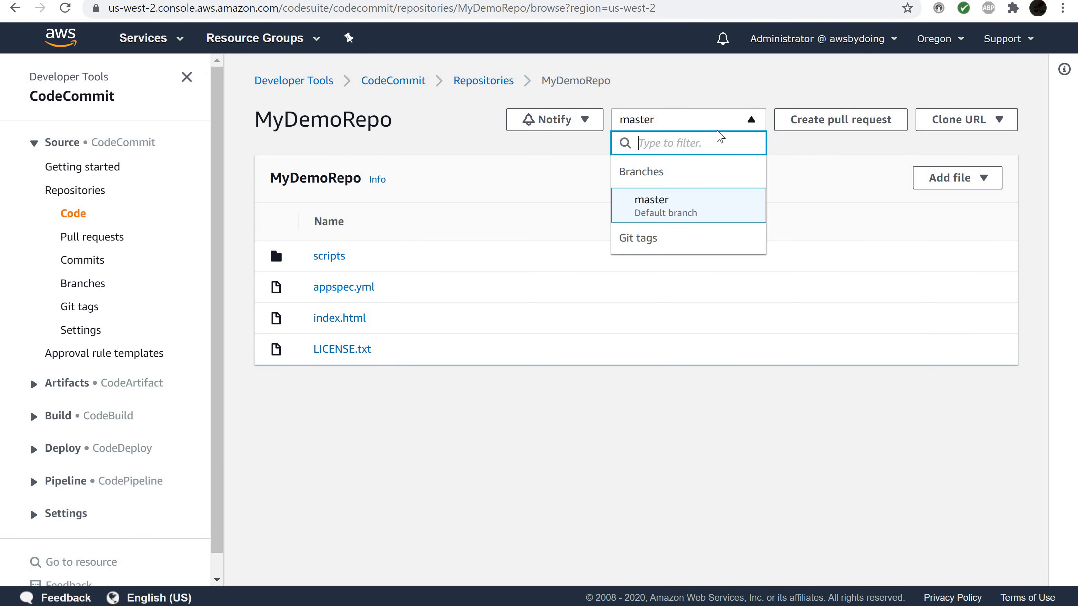
pyautogui.click(650, 205)
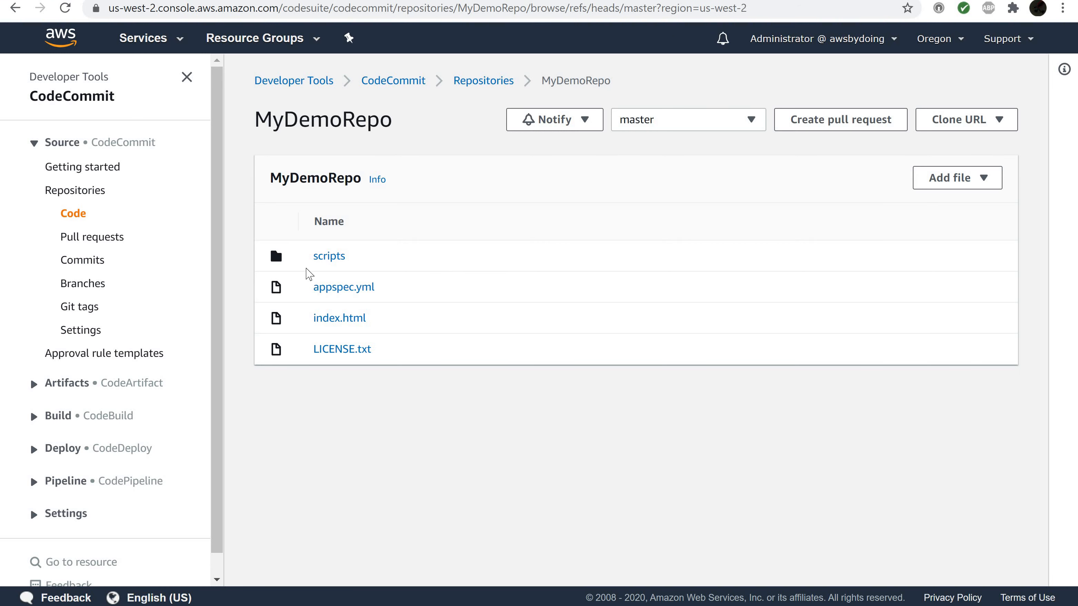
pyautogui.click(330, 257)
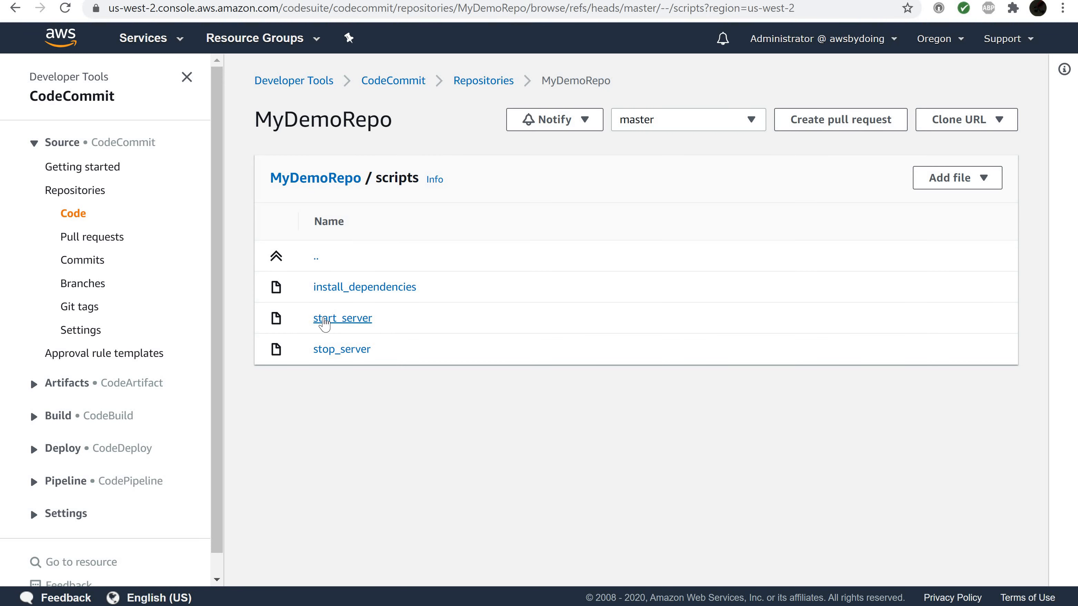
pyautogui.click(327, 322)
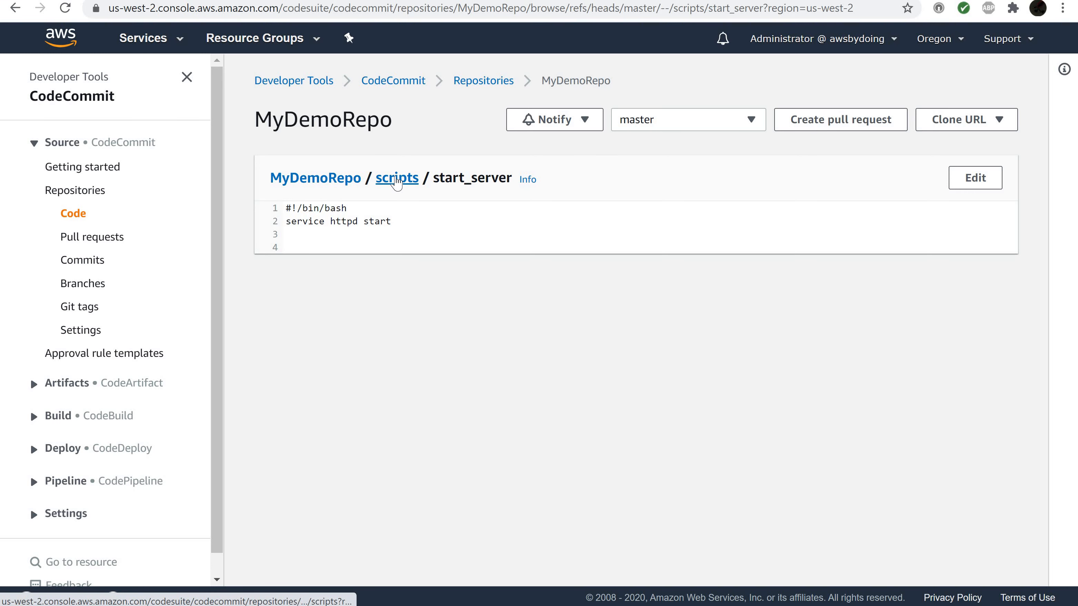
# Go back to the root of MyDemoRepo, examine the contents of index.html, and return to the repositories list
pyautogui.click(397, 178)
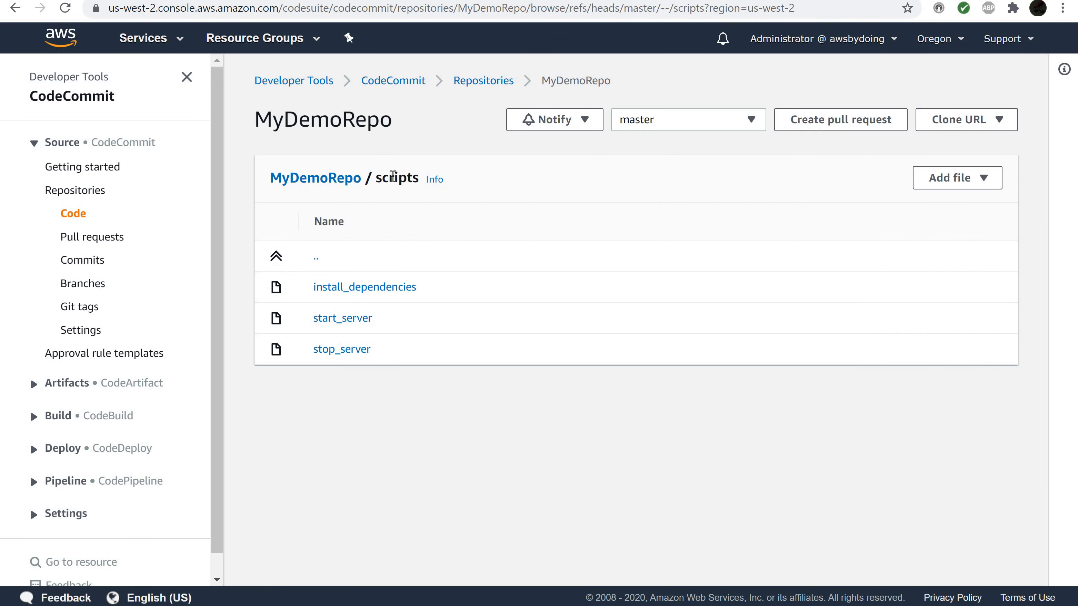
pyautogui.click(328, 179)
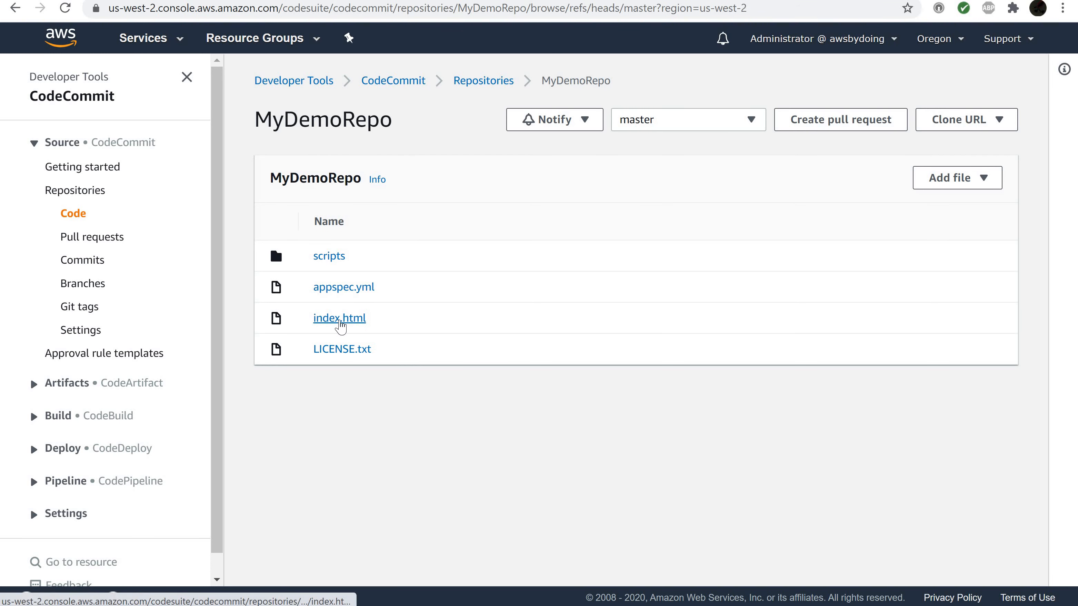
pyautogui.click(339, 319)
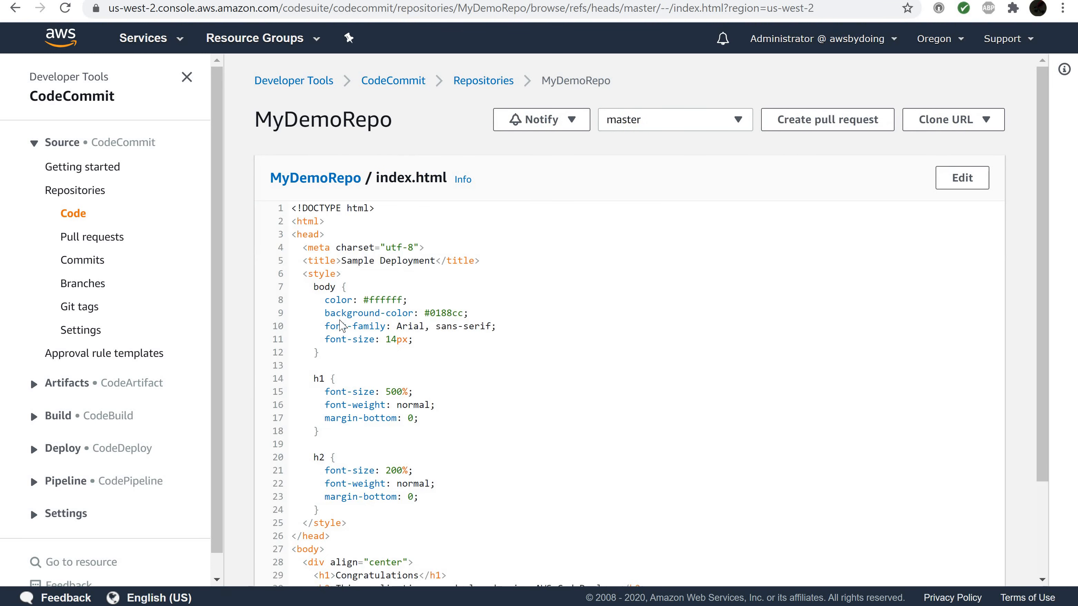
pyautogui.scroll(-4, 334, 321)
pyautogui.scroll(4, 334, 323)
pyautogui.scroll(-1, 335, 329)
pyautogui.scroll(1, 335, 329)
pyautogui.click(483, 80)
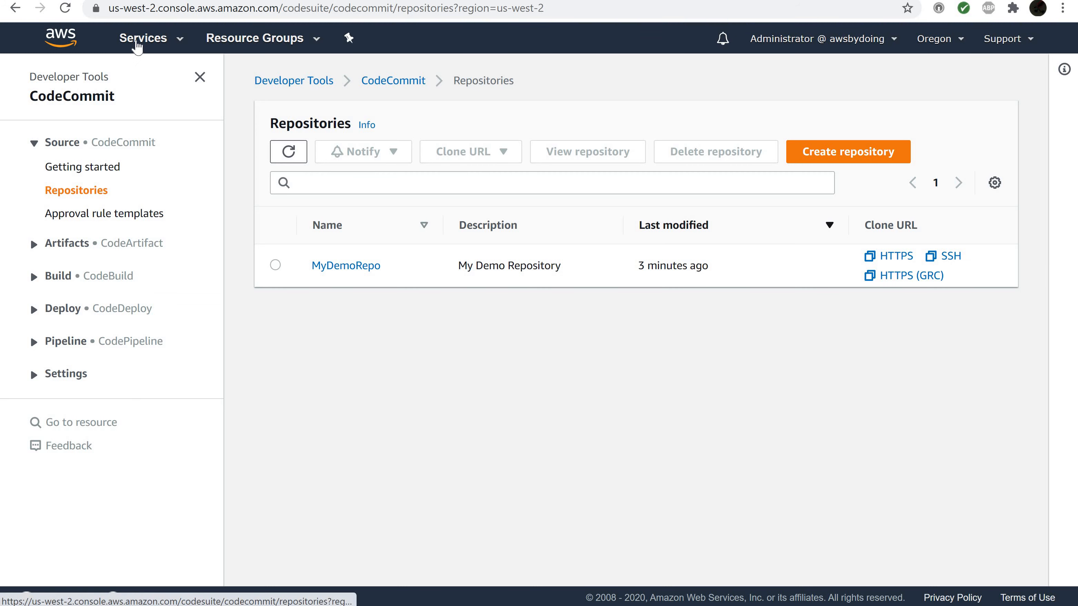
# Search the AWS services for iam and open the list of IAM roles
pyautogui.click(136, 42)
pyautogui.write('iam')
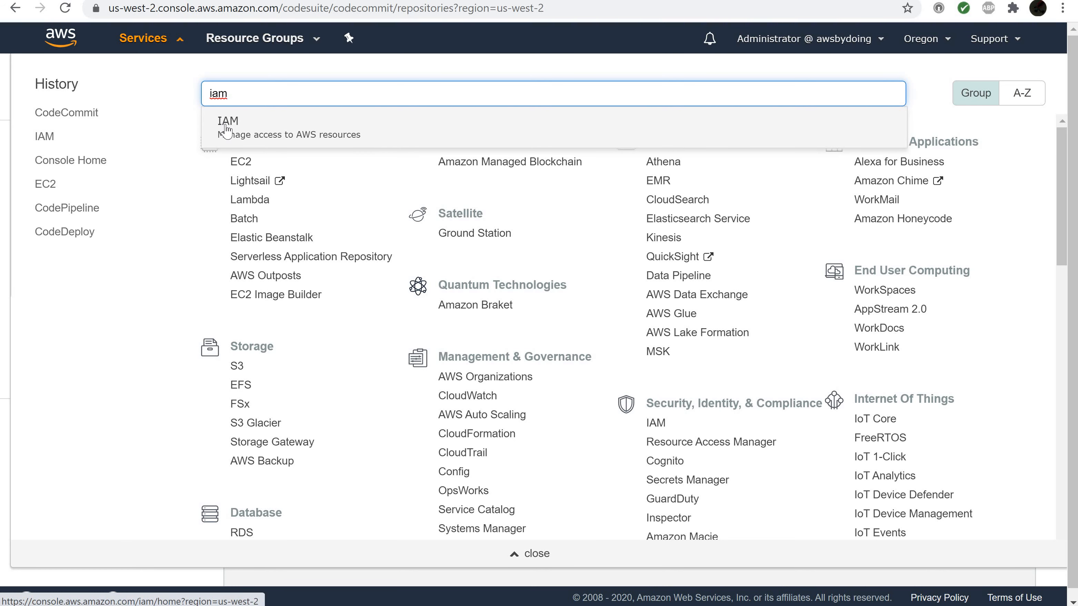
pyautogui.click(226, 128)
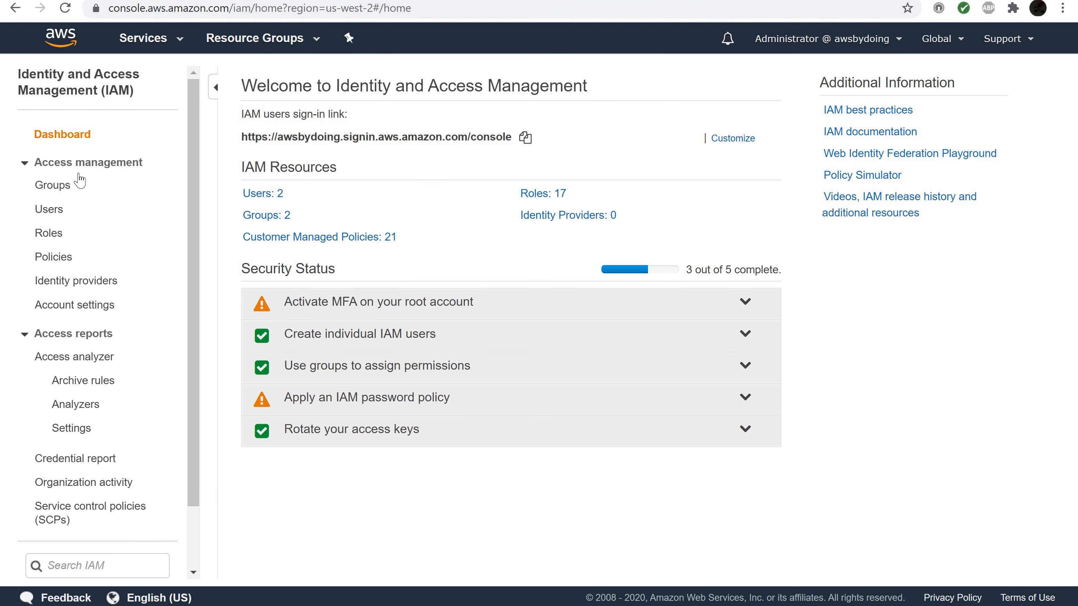
pyautogui.click(45, 240)
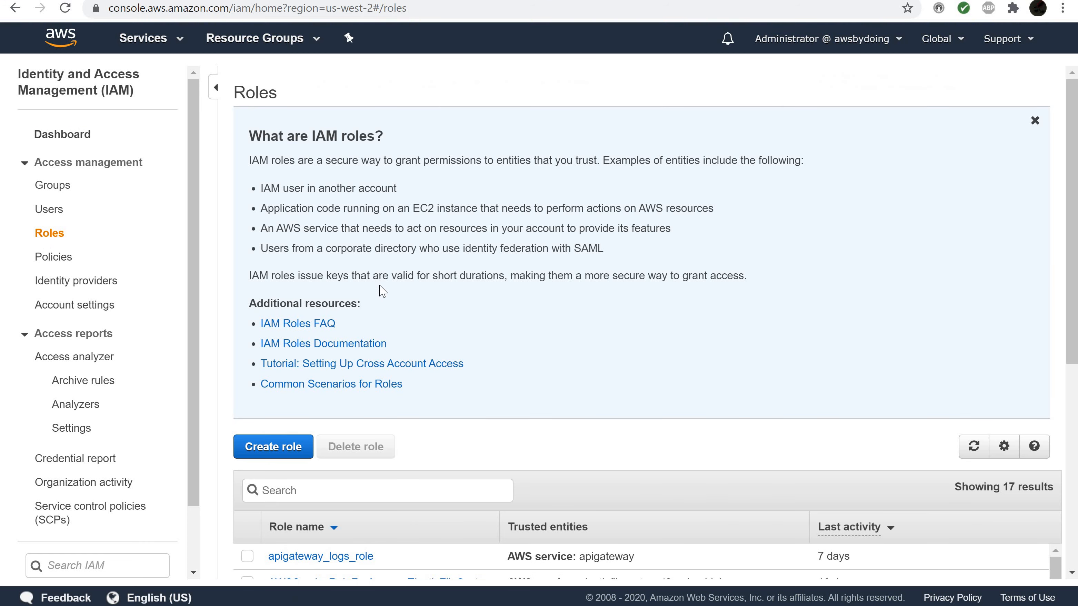
# Start creating a role for a trusted AWS service with the EC2 use case and proceed to its permissions
pyautogui.scroll(-4, 378, 288)
pyautogui.click(288, 309)
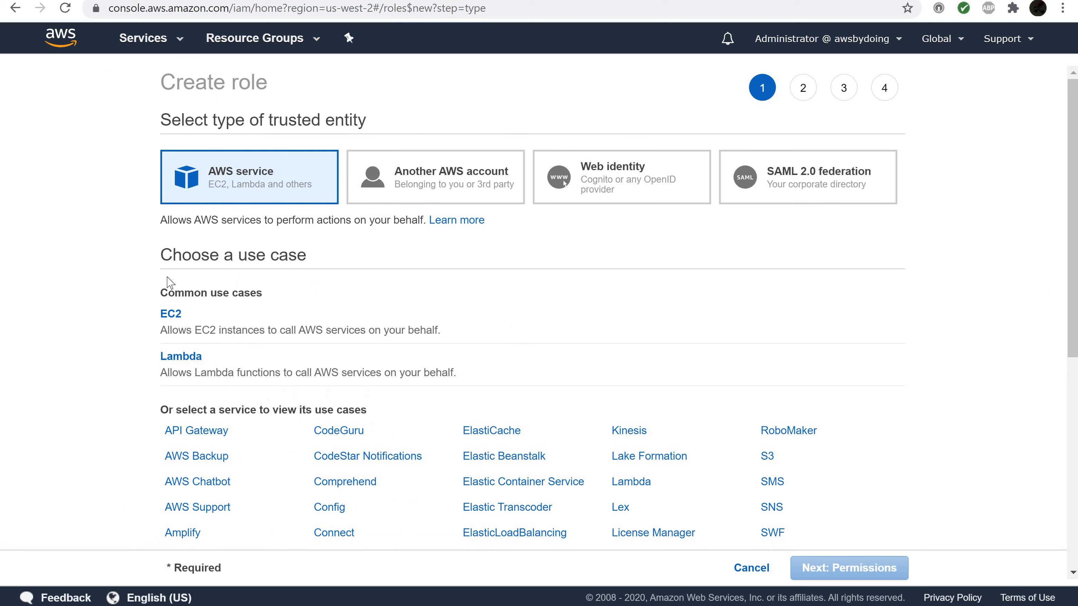
pyautogui.click(172, 314)
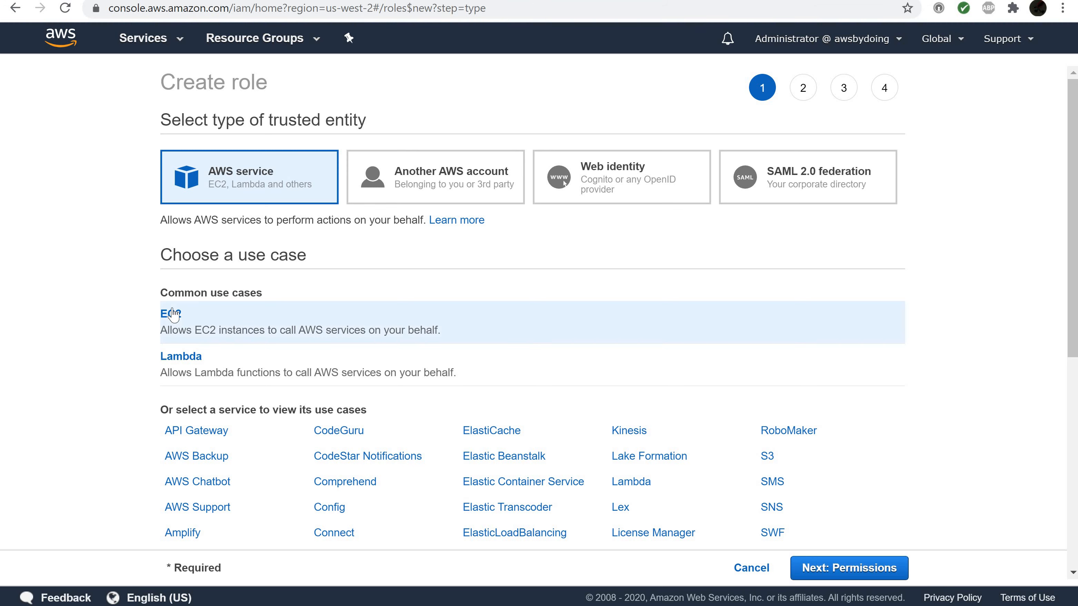
pyautogui.click(874, 577)
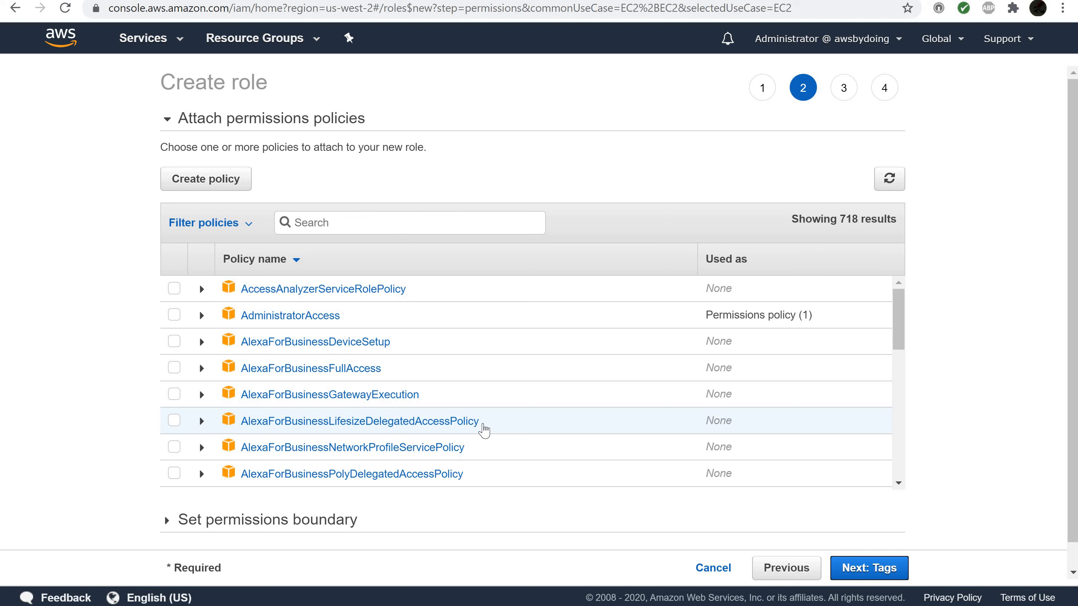
# Filter the policies by codedeploy, attach AmazonEC2RoleforAWSCodeDeploy to the role, and proceed to the review without adding tags
pyautogui.click(338, 221)
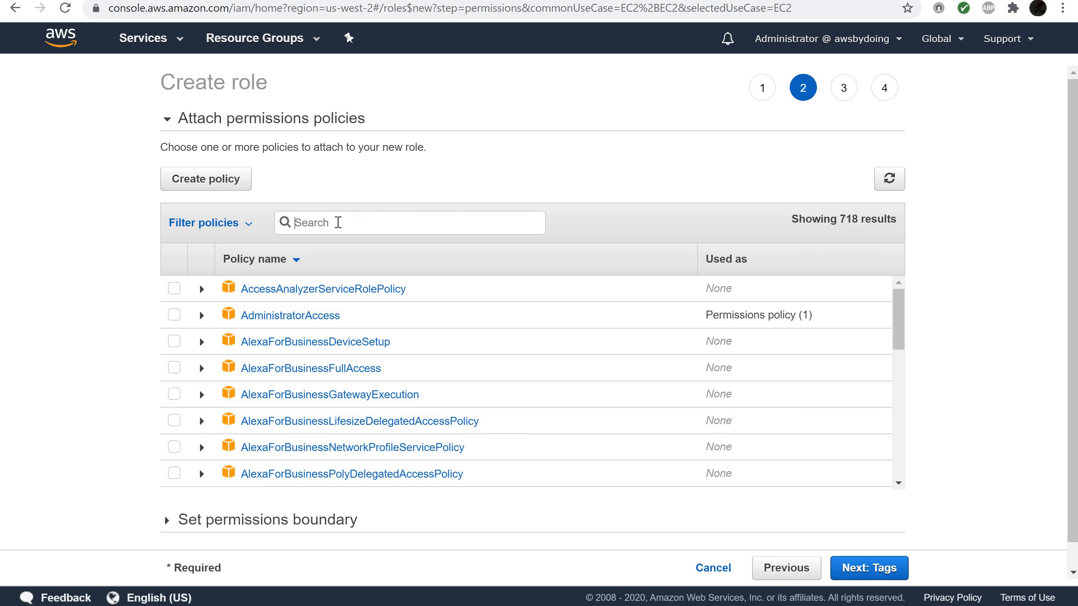
pyautogui.write('codedeploy')
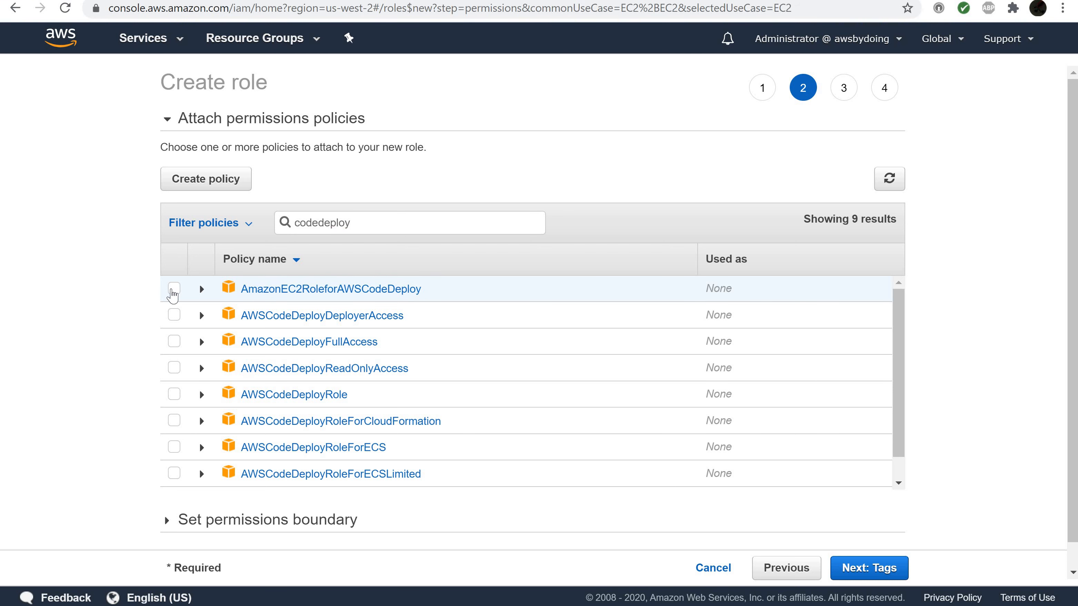
pyautogui.click(174, 291)
pyautogui.click(854, 574)
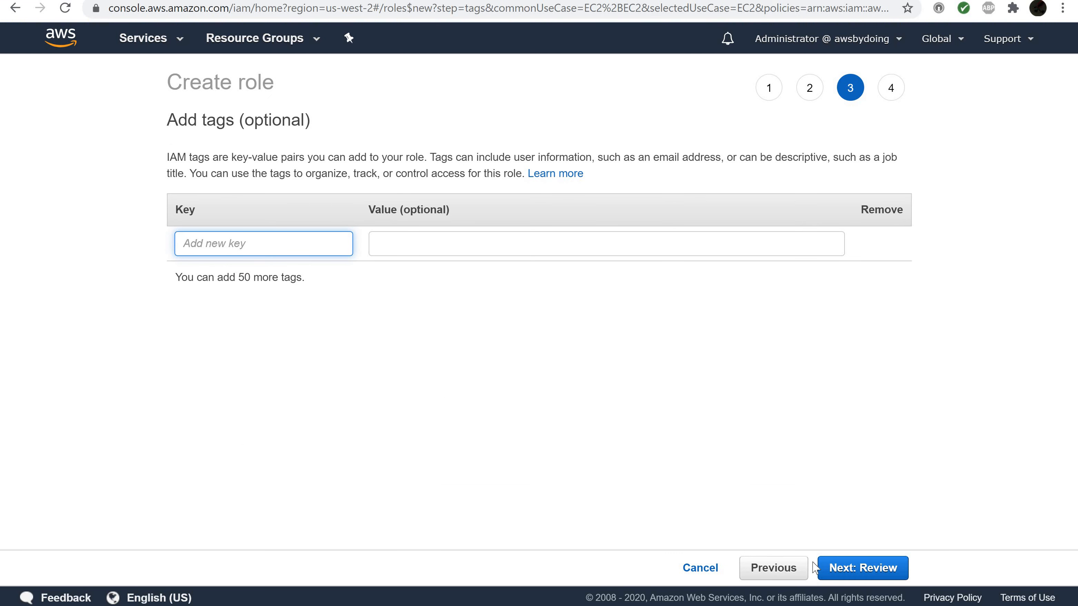
pyautogui.click(853, 568)
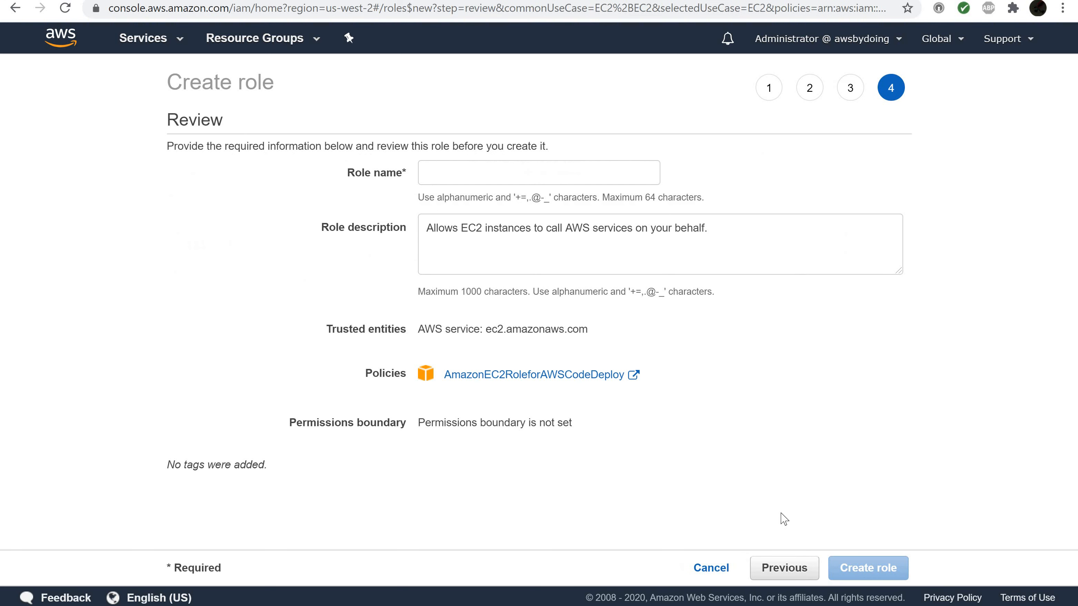
# Name the role EC2InstanceRole and create it
pyautogui.click(440, 172)
pyautogui.write('E')
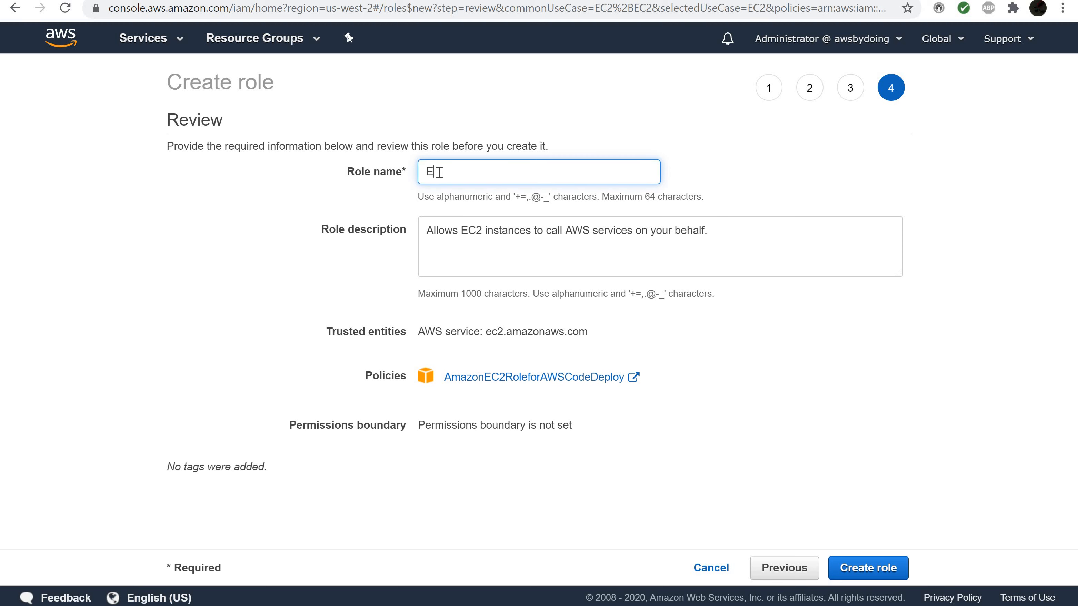
pyautogui.write('C2Instance')
pyautogui.write('R')
pyautogui.press('BackSpace')
pyautogui.write('Role')
pyautogui.click(864, 574)
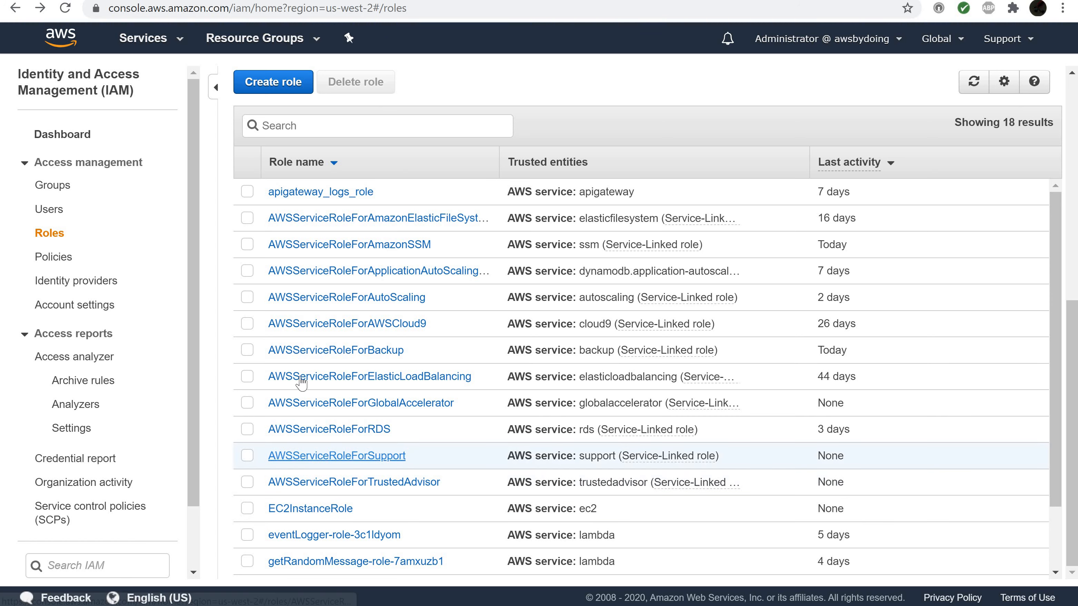
# Open EC2 and start launching an instance from Amazon Linux AMI 2018.03.0 (HVM), keeping the t2.micro type
pyautogui.click(137, 46)
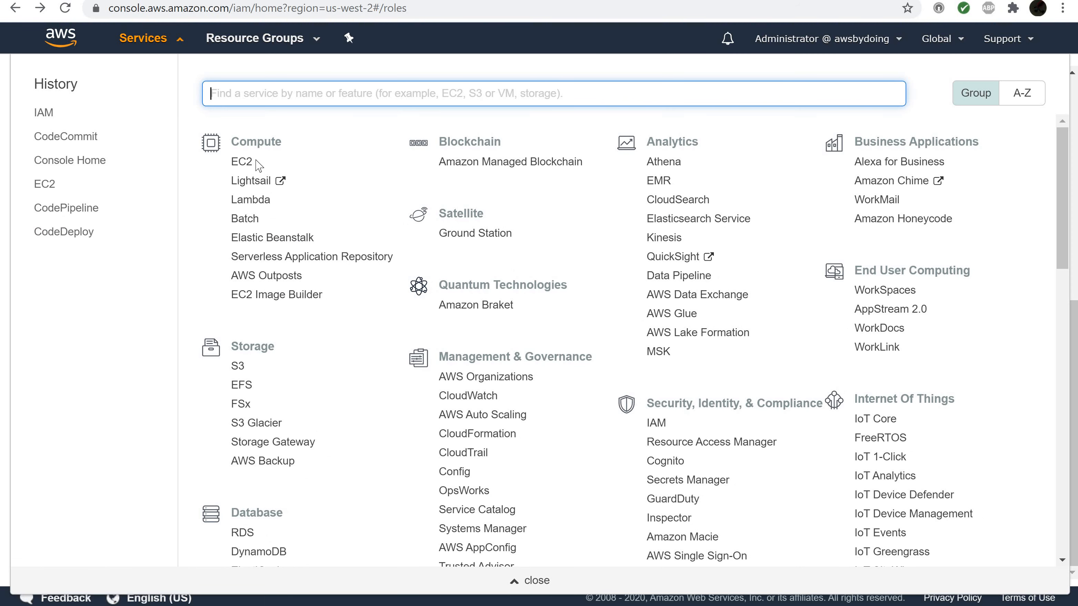
pyautogui.click(241, 163)
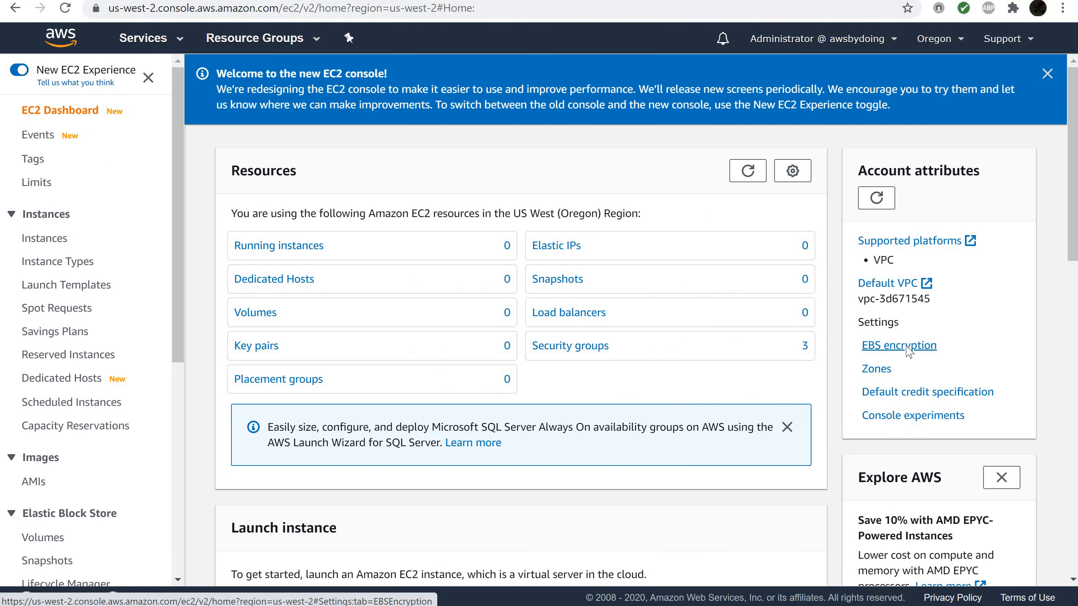
pyautogui.scroll(-5, 908, 350)
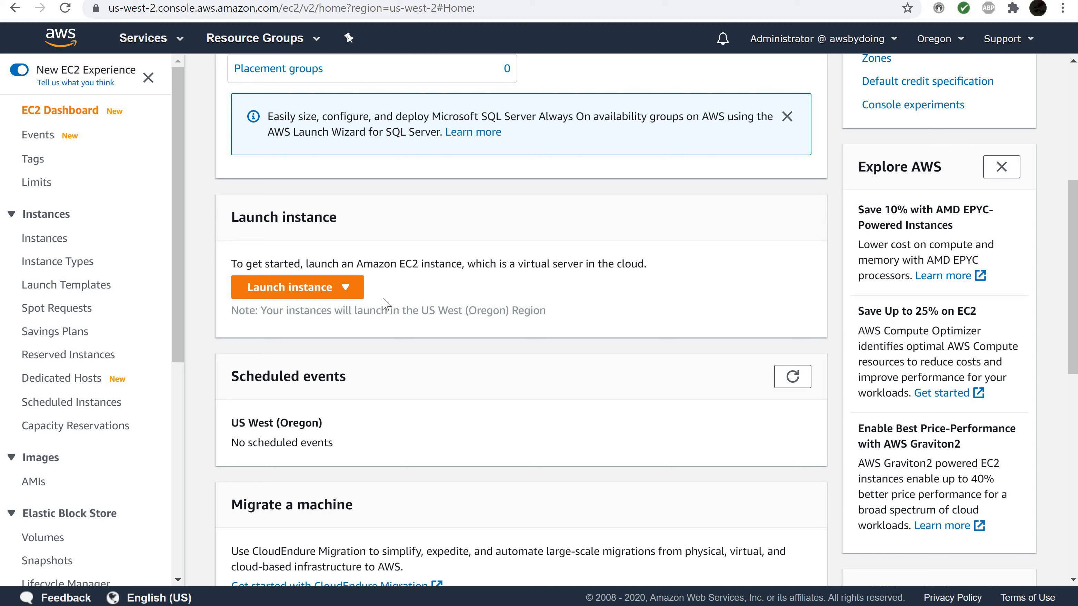
pyautogui.click(329, 290)
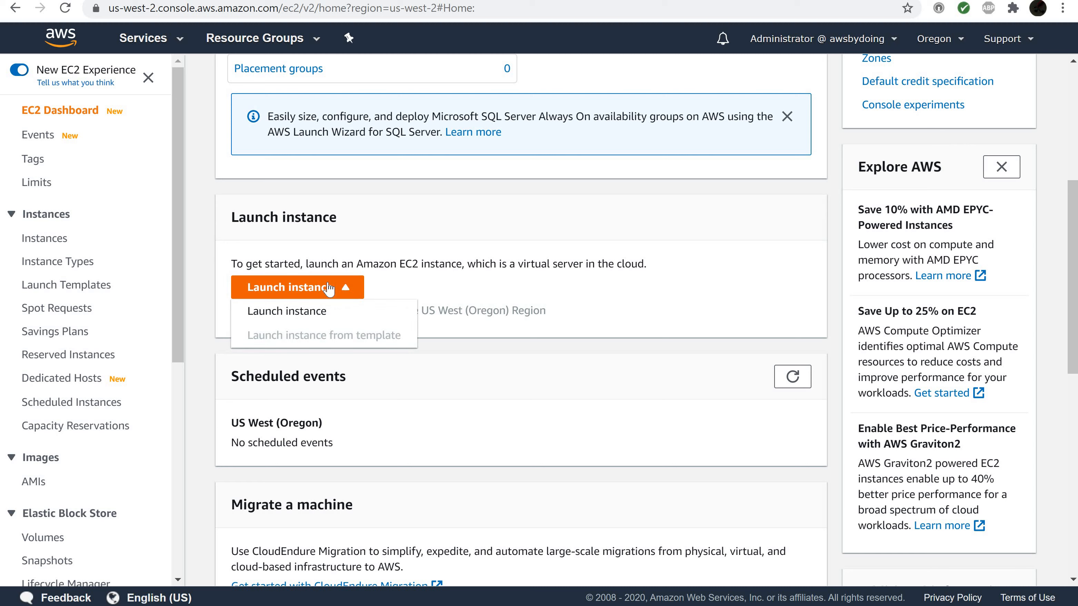
pyautogui.click(333, 318)
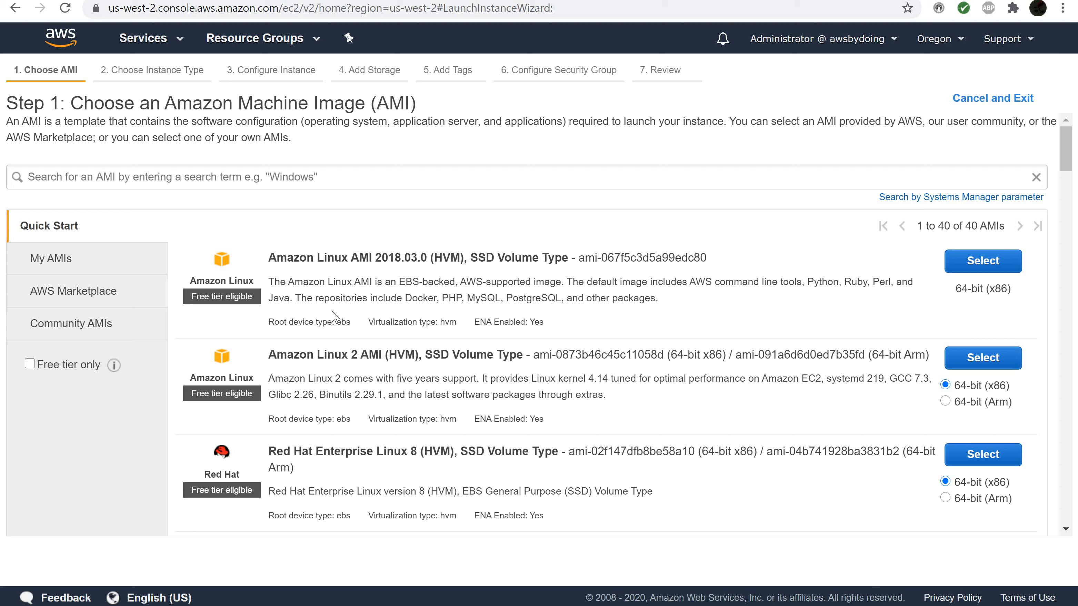
pyautogui.click(972, 266)
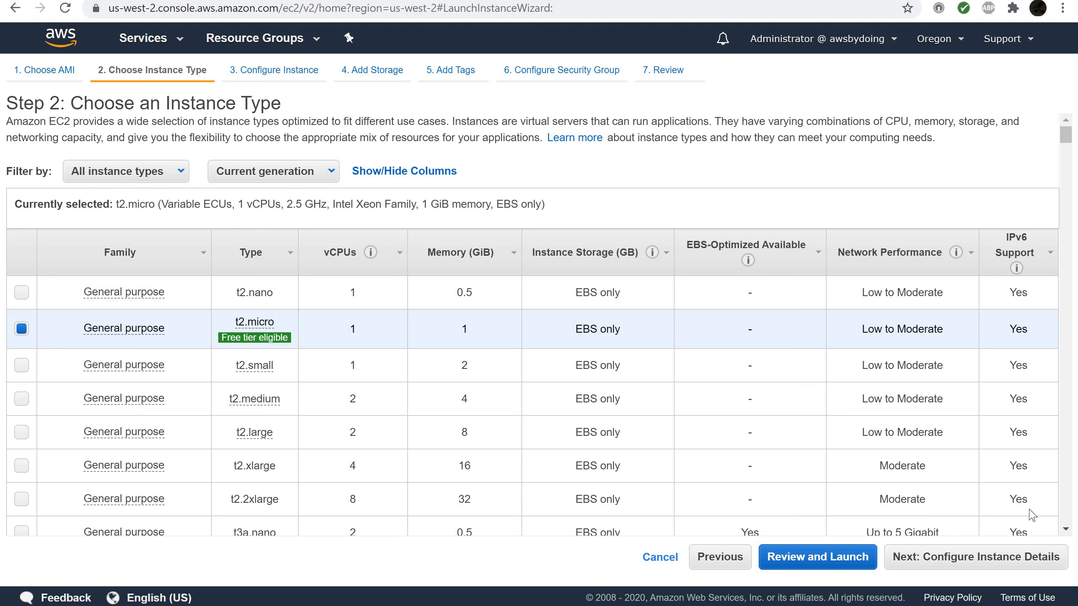
pyautogui.click(988, 565)
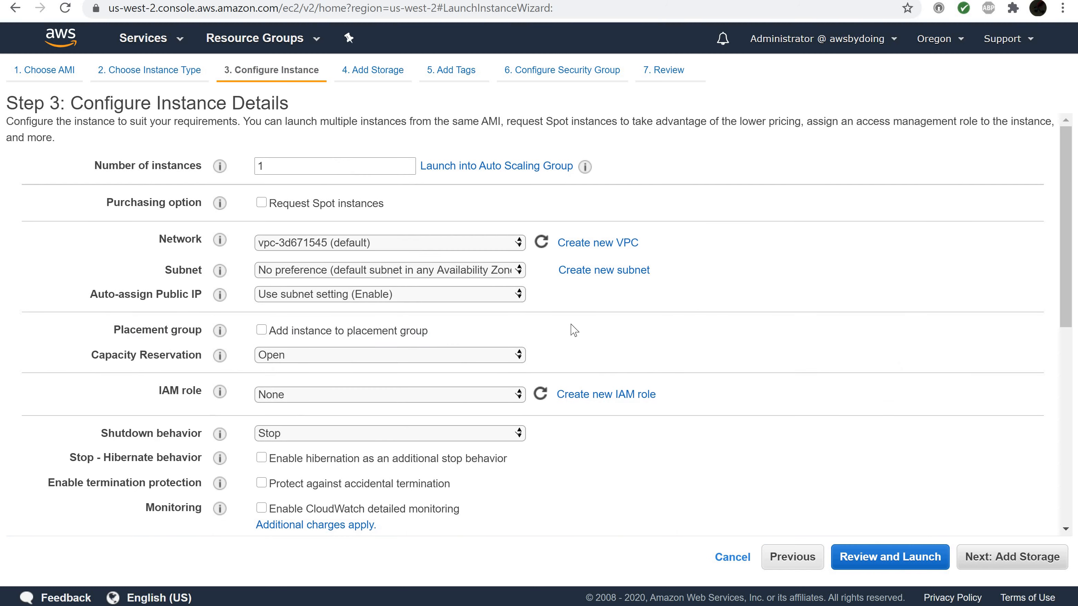
# Keep one instance and the subnet setting for auto-assigning a public IP, and set the IAM role to EC2InstanceRole
pyautogui.doubleClick(266, 166)
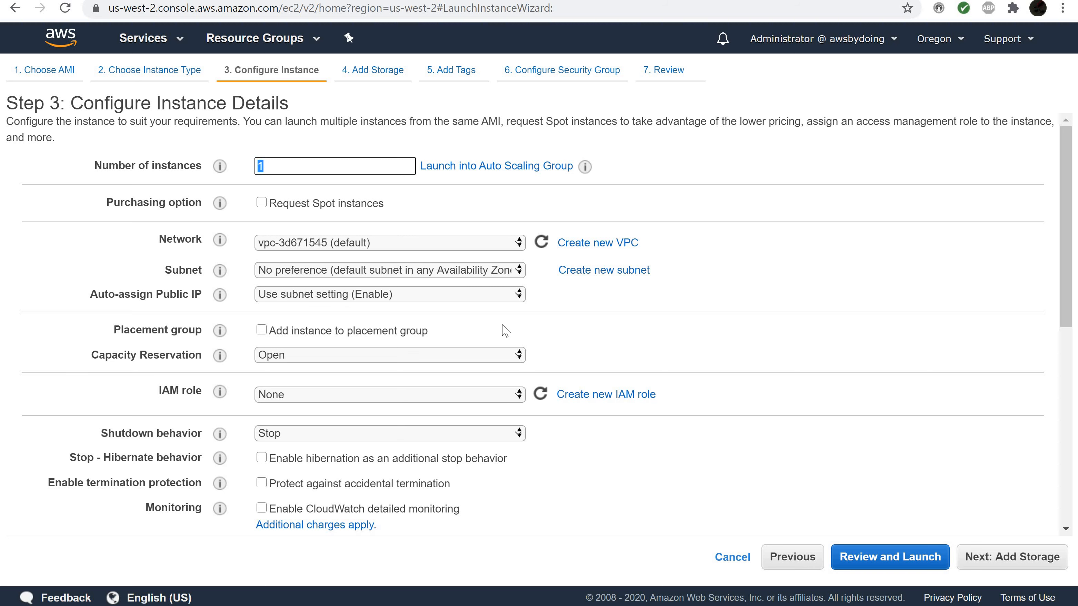
pyautogui.click(461, 294)
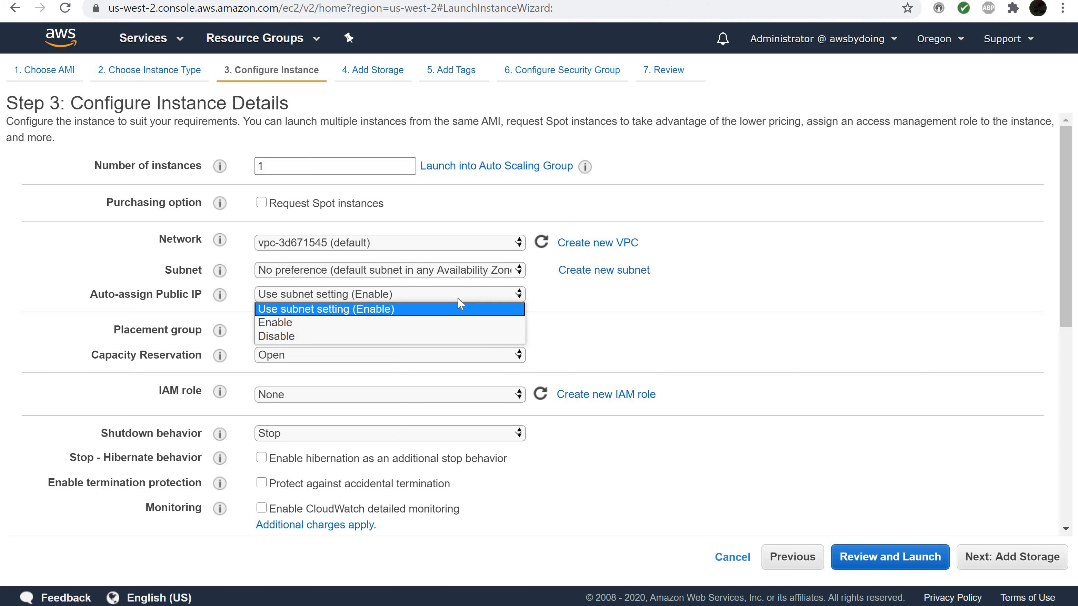
pyautogui.click(421, 309)
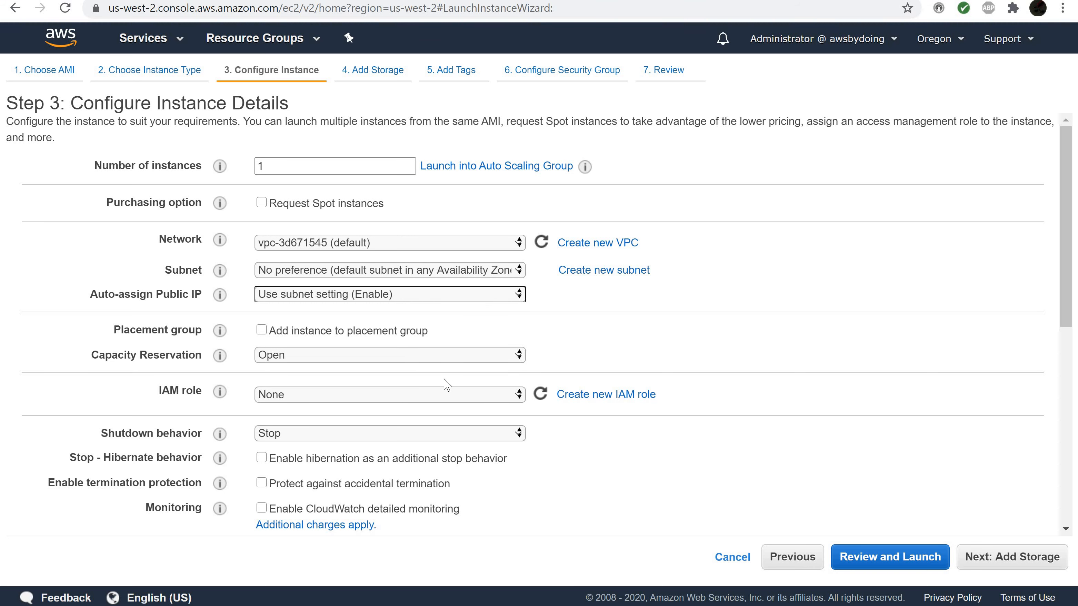
pyautogui.click(470, 393)
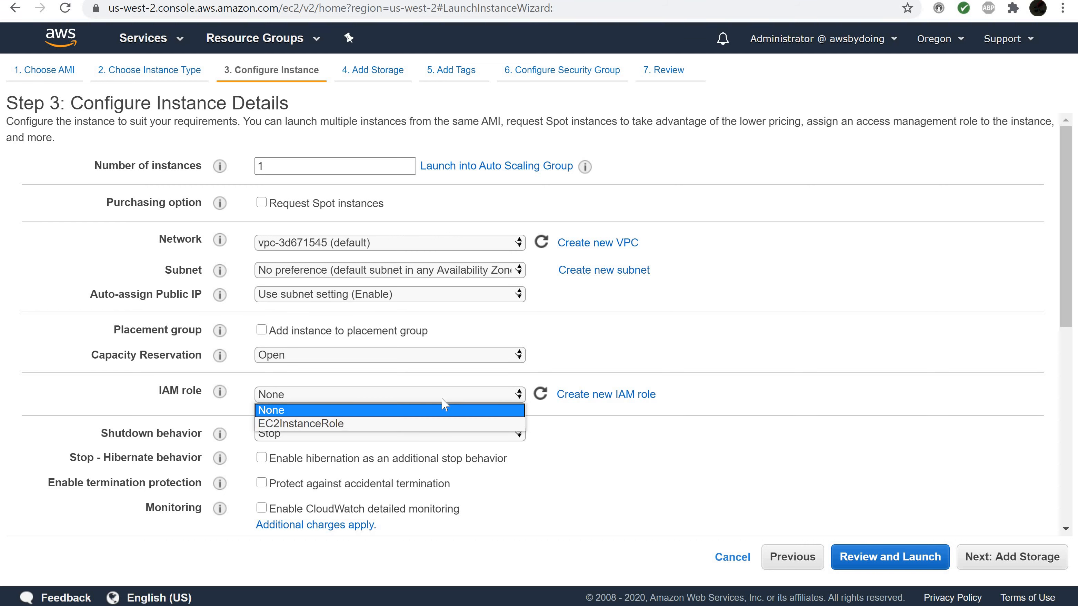
pyautogui.click(305, 425)
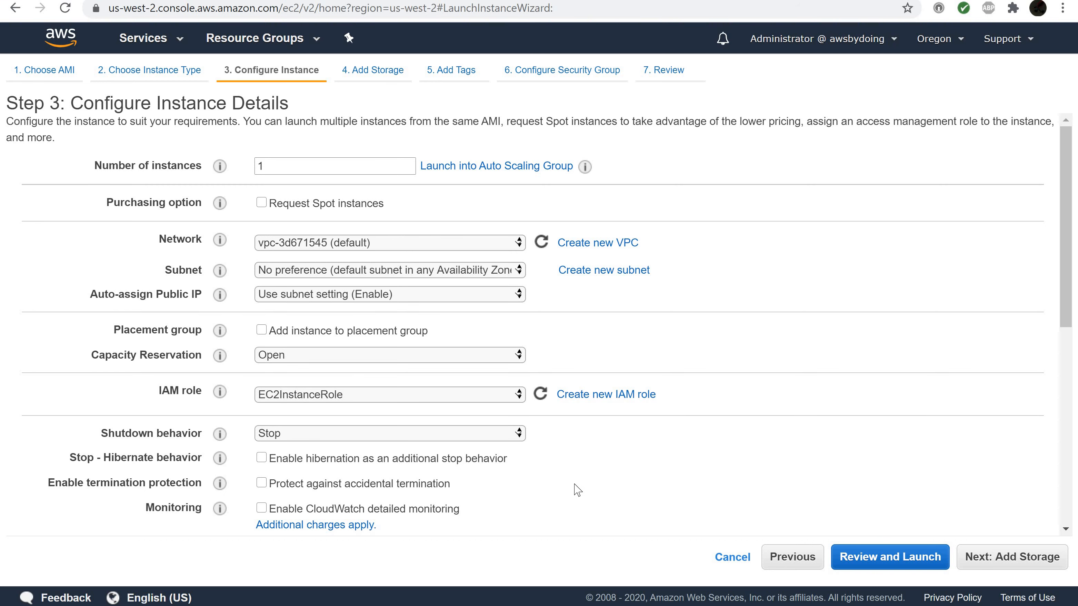
# Copy the CodeDeploy agent install script from the presentation slide into the instance's user data as text, and proceed to the storage settings
pyautogui.scroll(-8, 578, 490)
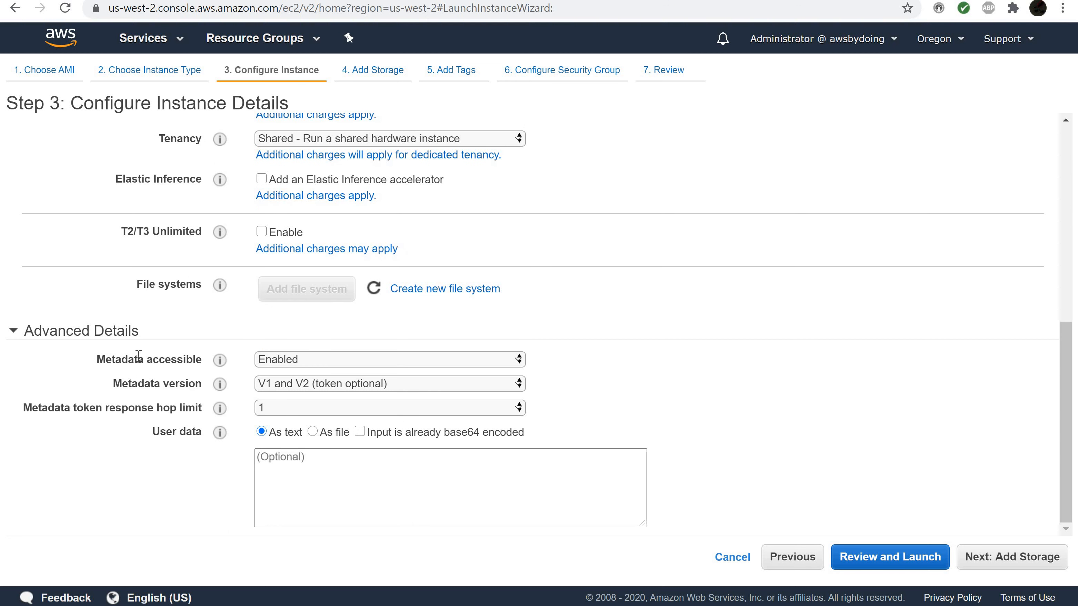
pyautogui.click(276, 458)
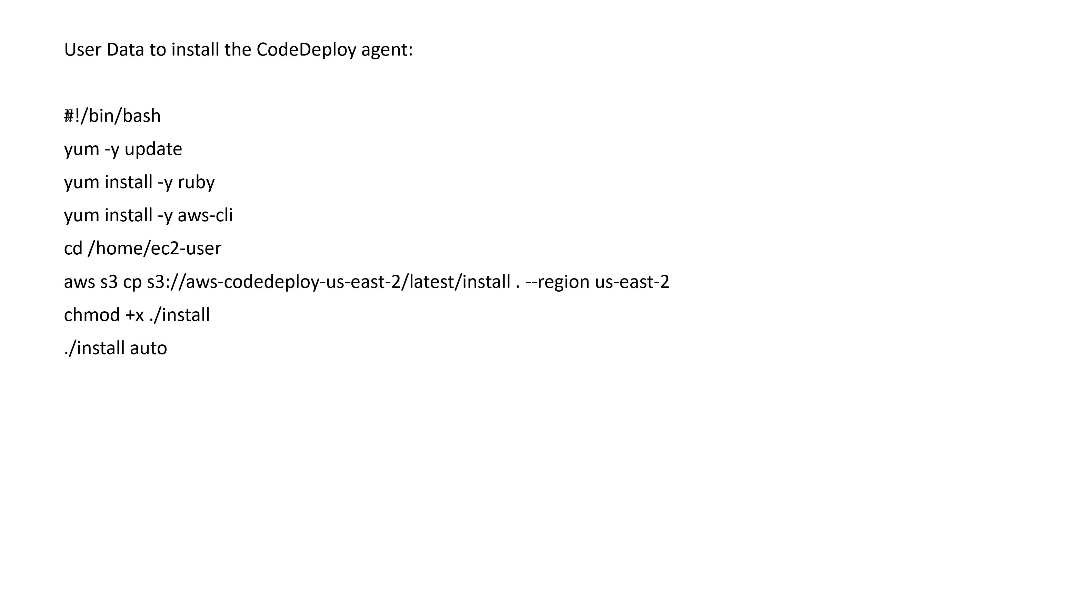
pyautogui.moveTo(68, 116); pyautogui.dragTo(164, 349)
pyautogui.hotkey('ctrl', 'c')
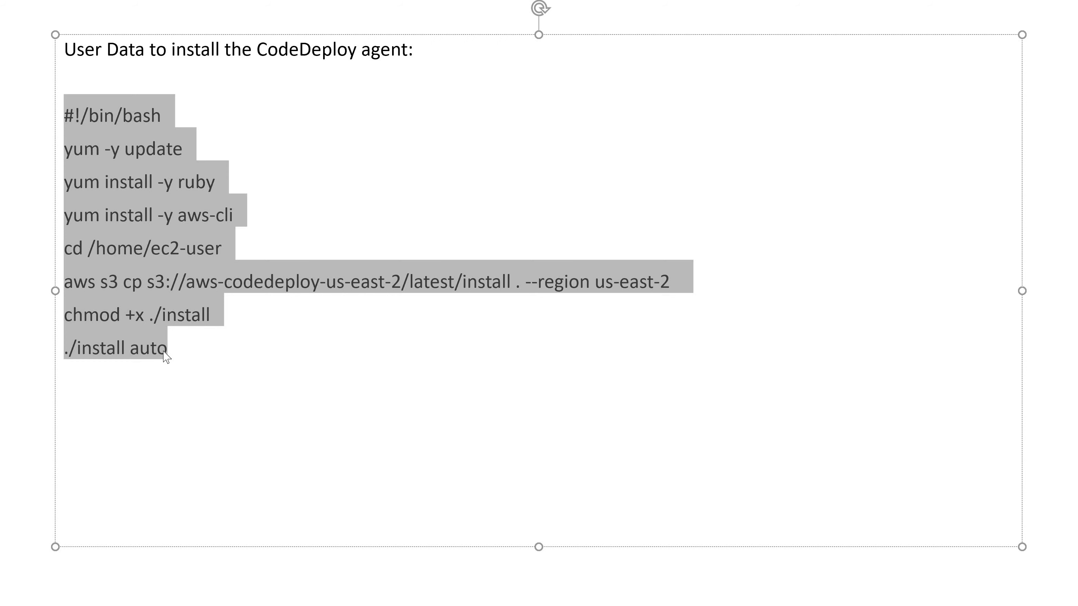
pyautogui.hotkey('alt', 'Tab')
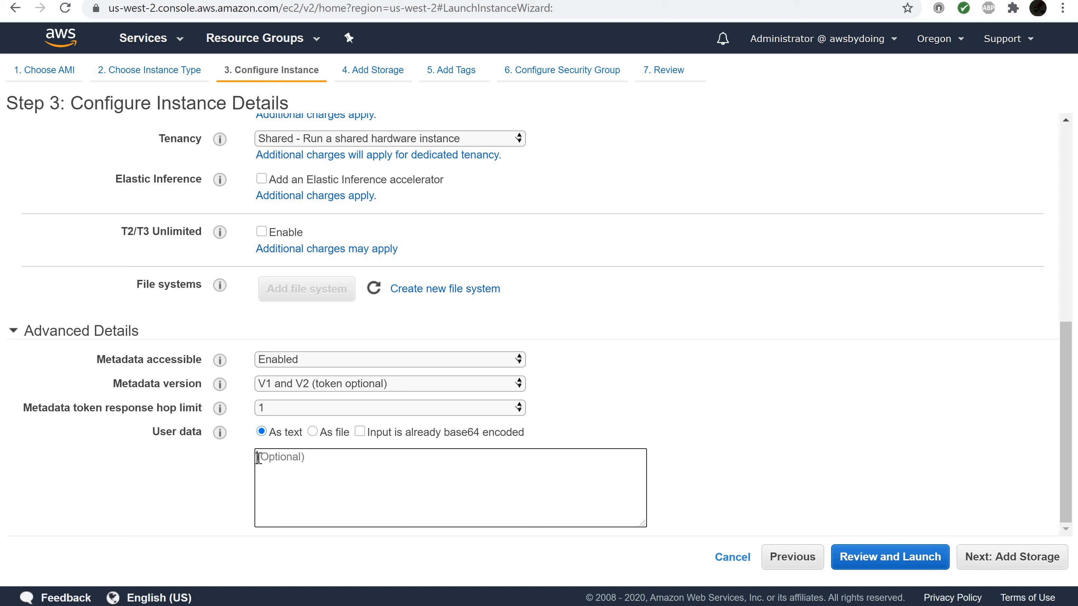
pyautogui.hotkey('ctrl', 'v')
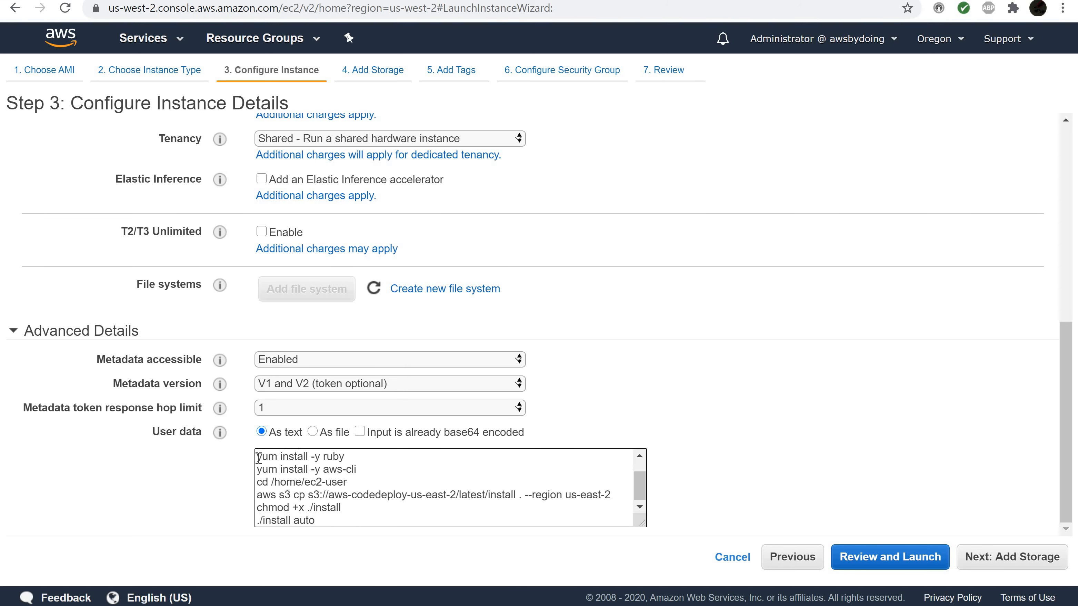
pyautogui.scroll(-1, 271, 504)
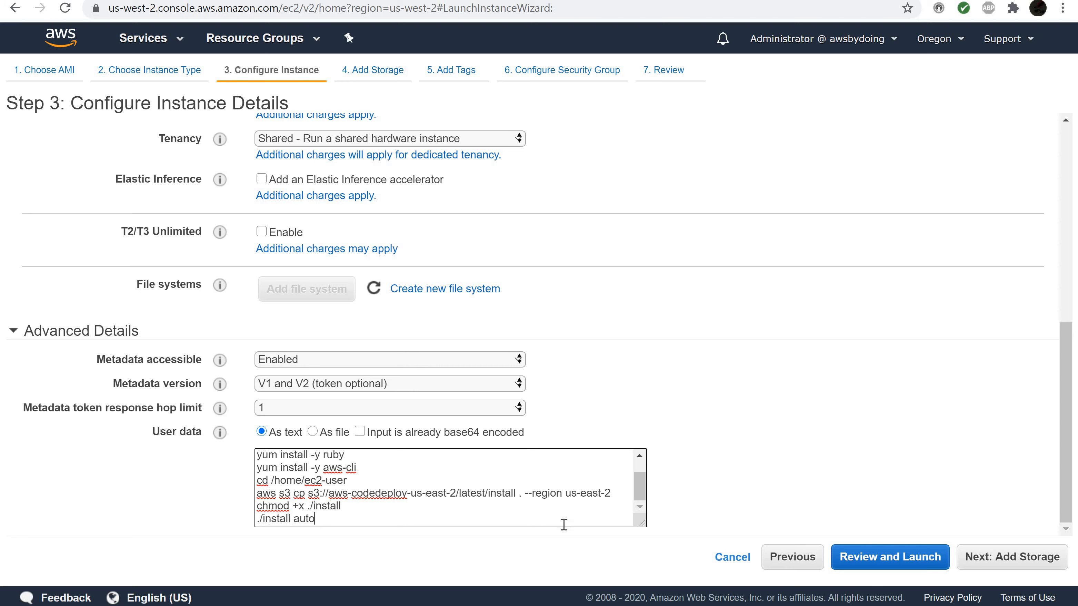
pyautogui.click(990, 564)
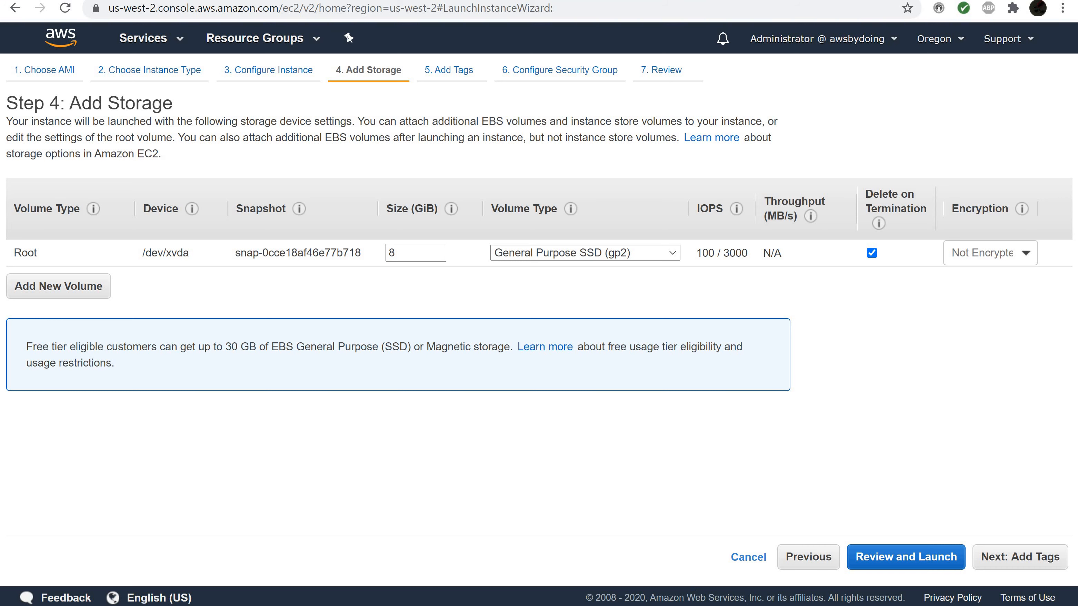
# Keep the default storage, tag the instance with key Name and value MyCodePipelineDemo, and proceed to the security group settings
pyautogui.click(1014, 563)
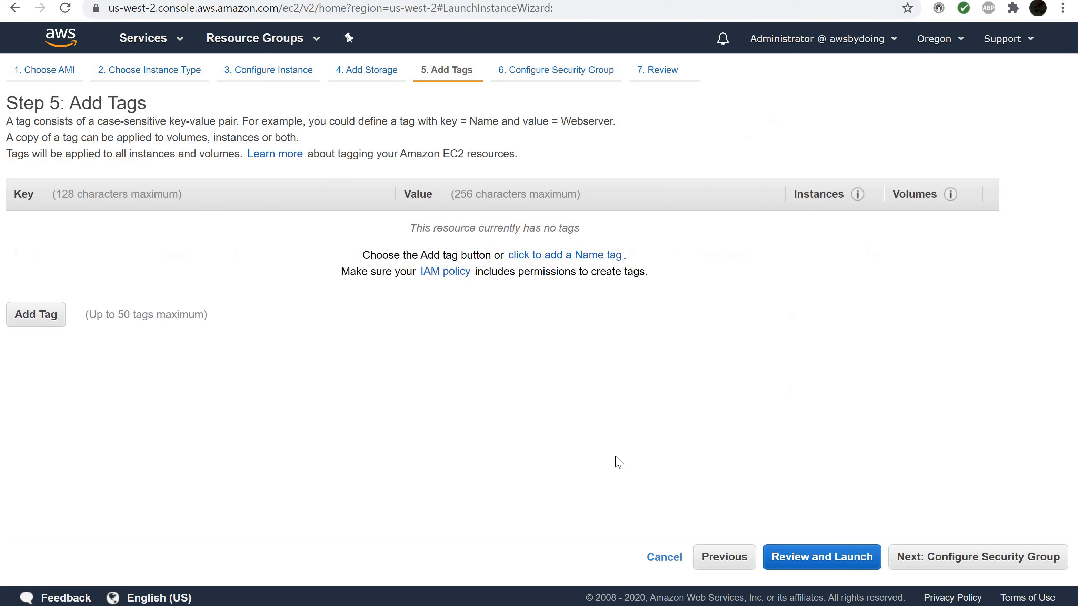
pyautogui.click(36, 315)
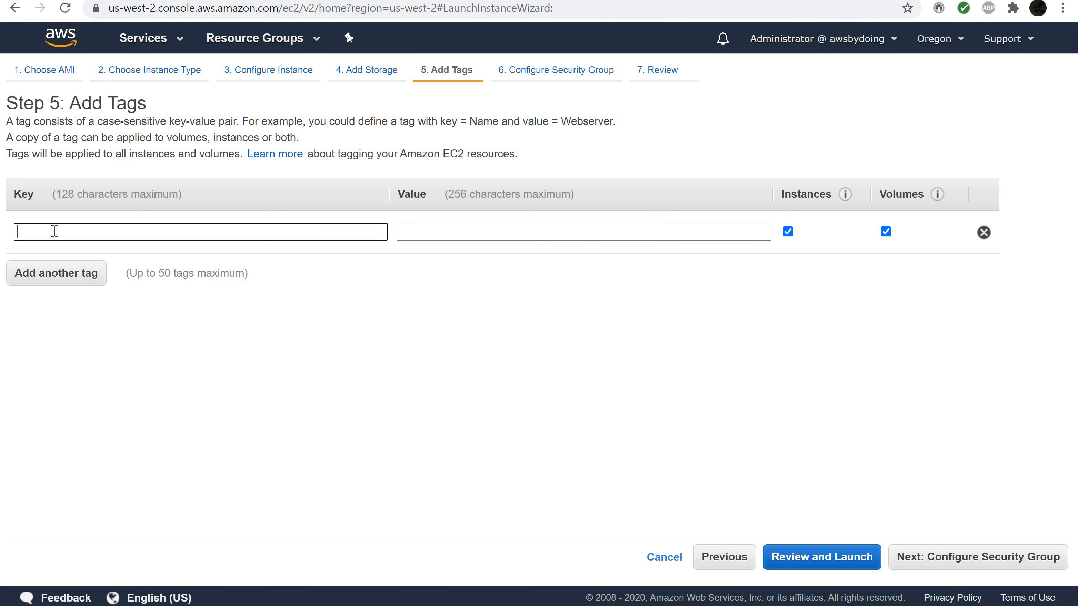
pyautogui.write('N')
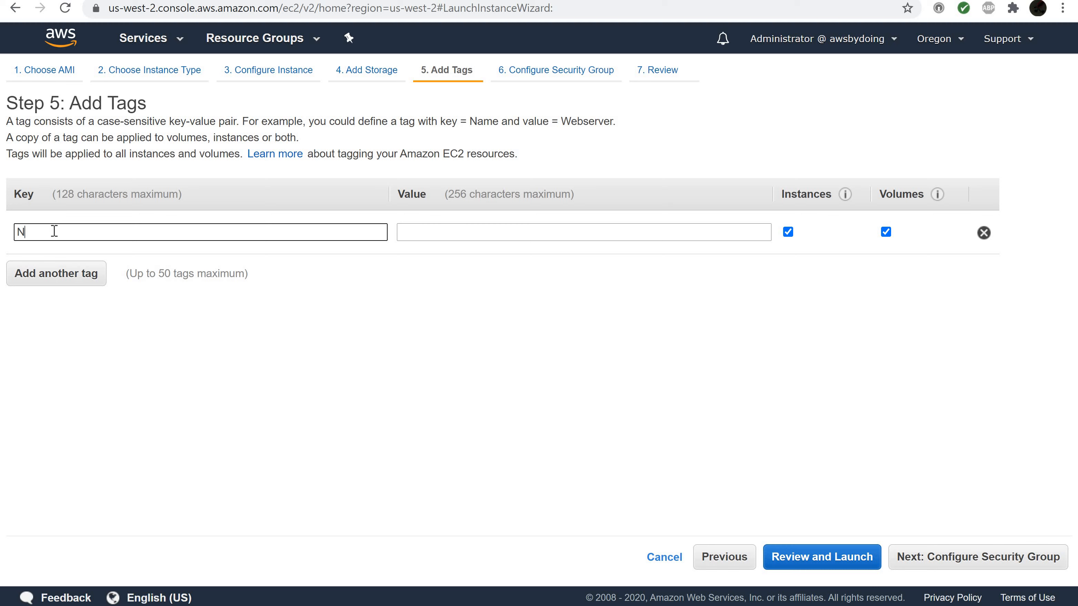
pyautogui.write('ame')
pyautogui.click(429, 229)
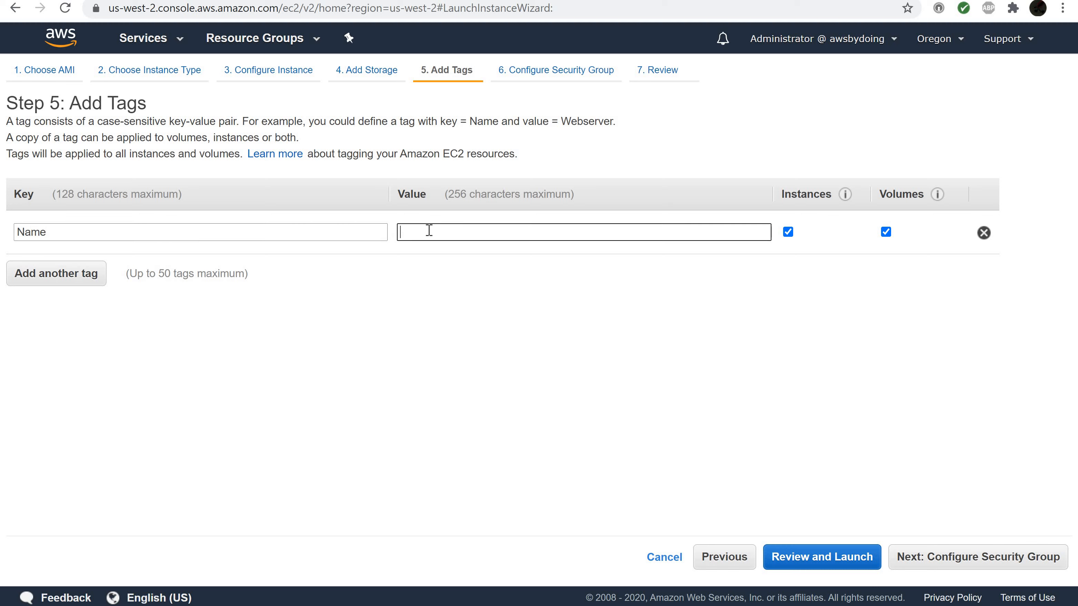
pyautogui.write('MyCodePipelineDemo')
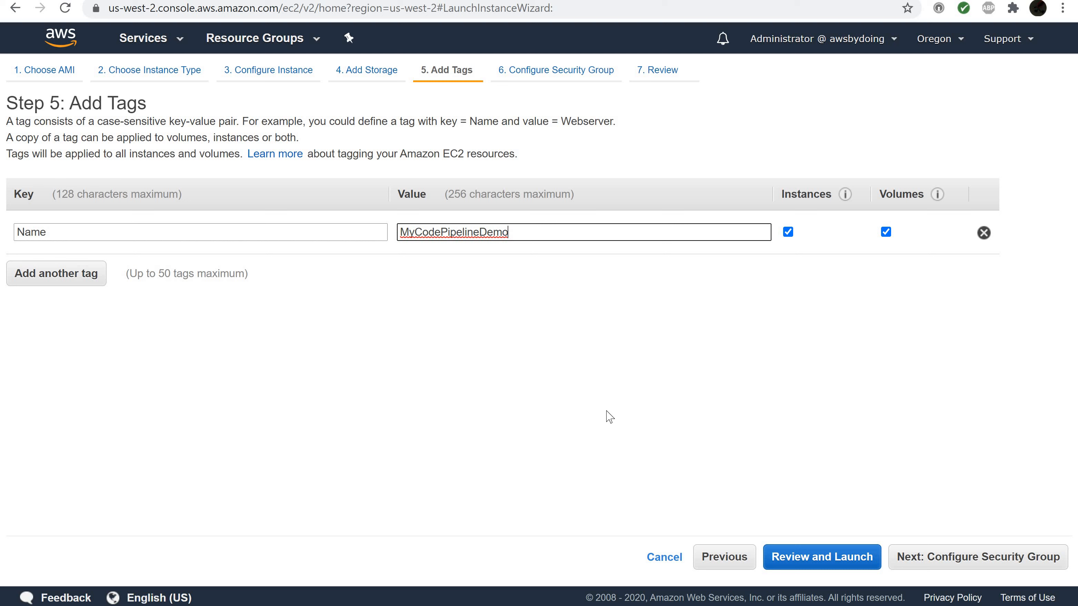
pyautogui.click(932, 559)
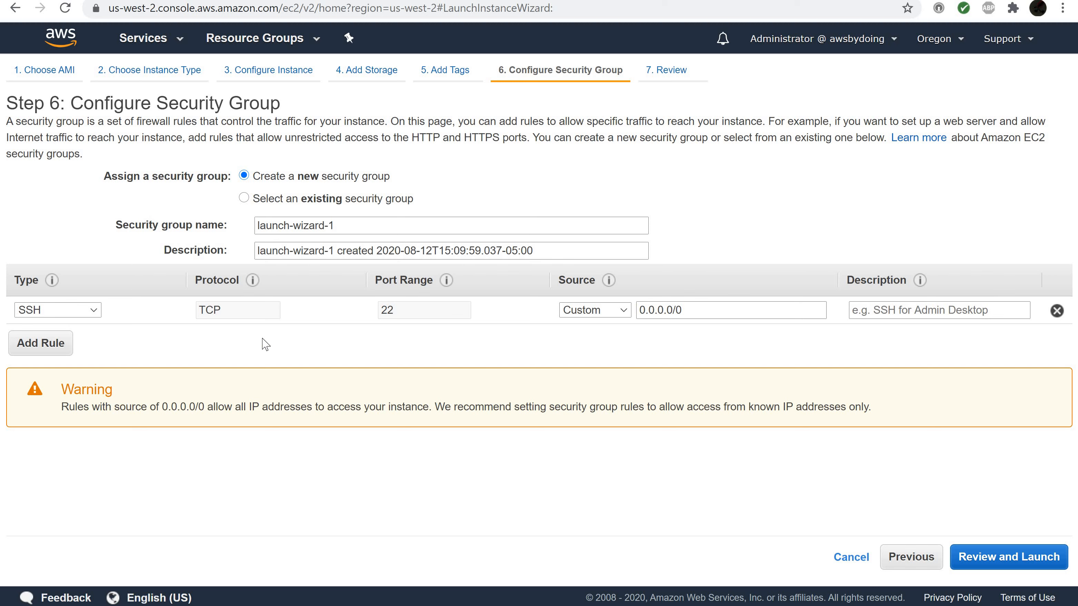
# Limit the new security group's SSH rule to My IP, add an HTTP rule with source My IP, and proceed to the launch review
pyautogui.click(614, 311)
pyautogui.click(595, 352)
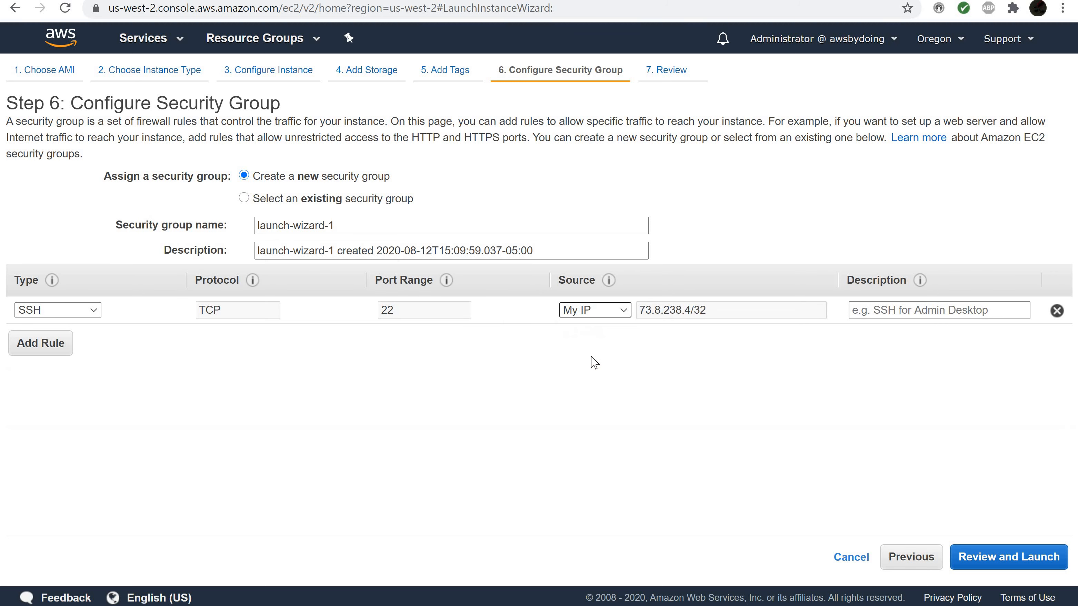
pyautogui.click(39, 343)
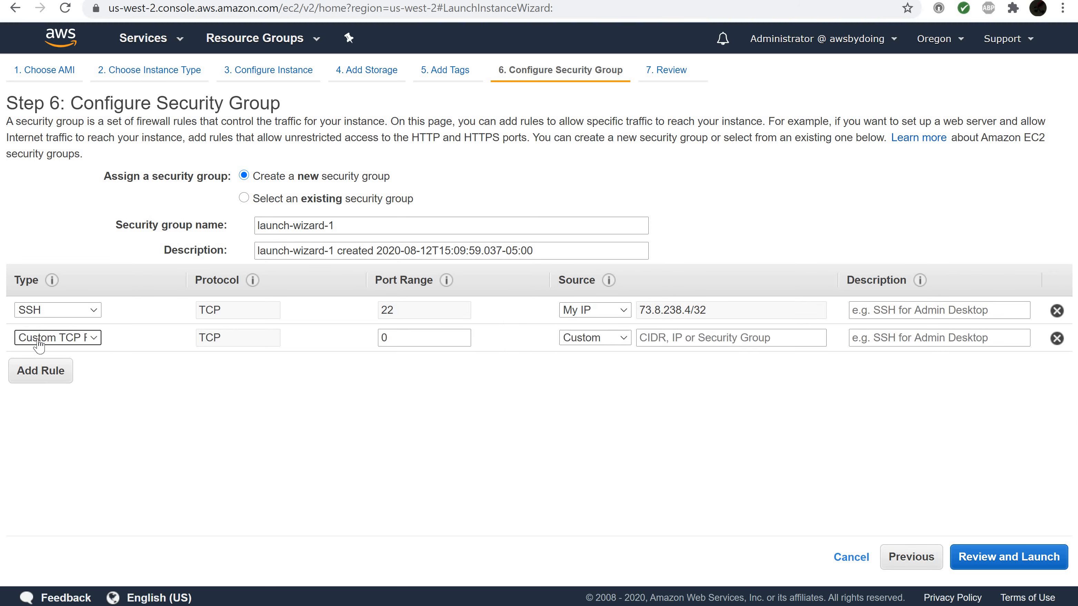
pyautogui.click(89, 340)
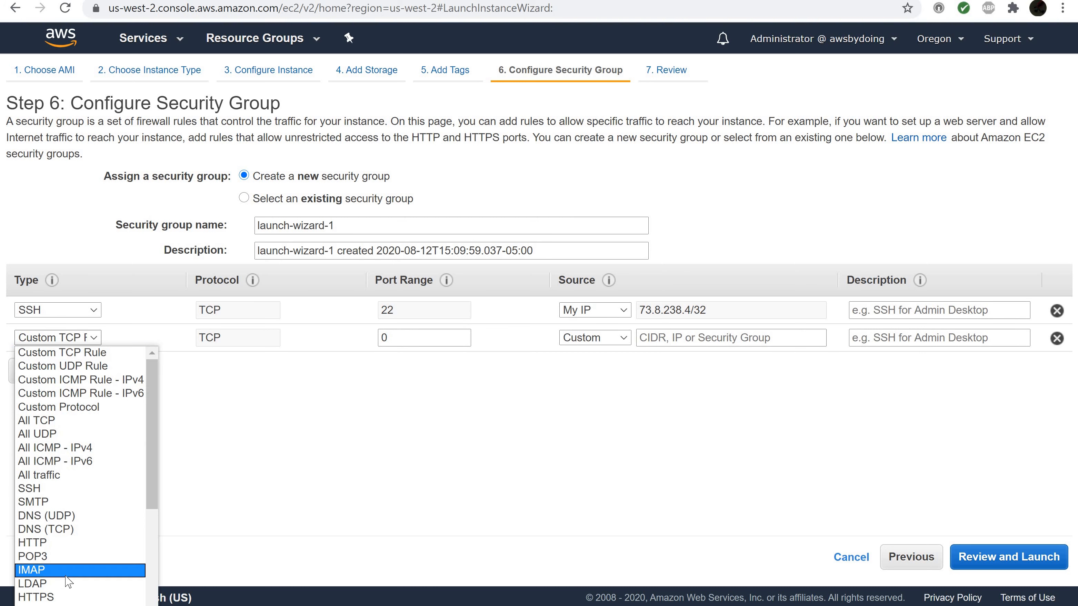
pyautogui.click(70, 543)
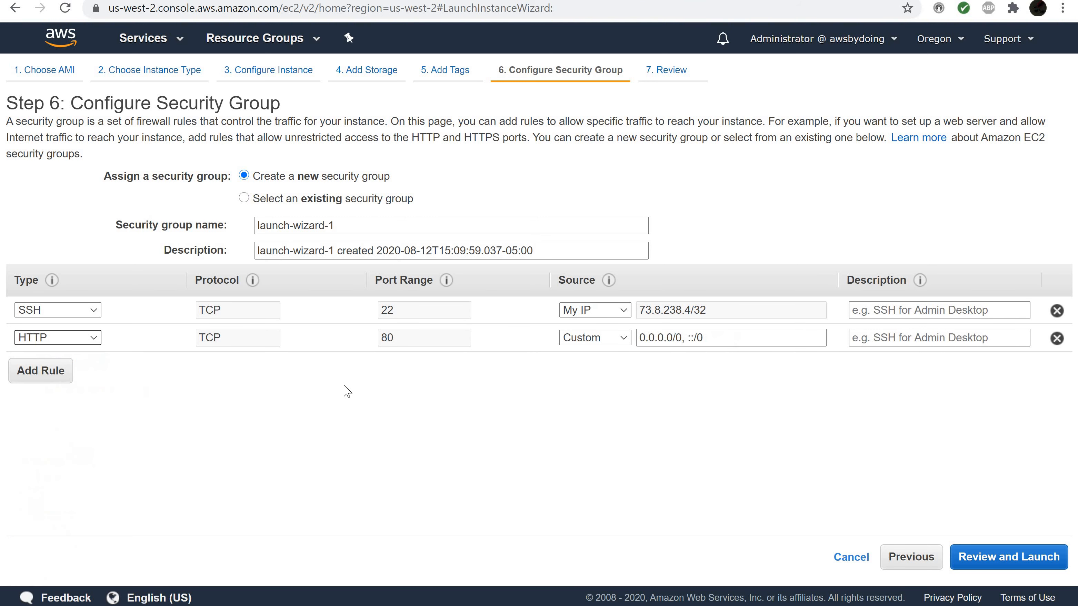
pyautogui.click(624, 338)
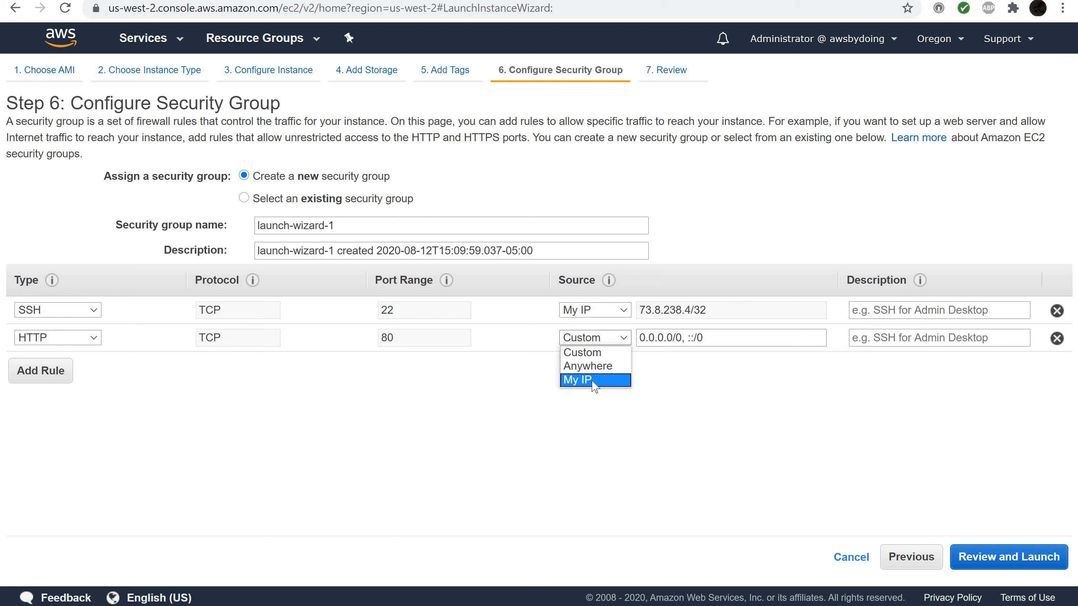
pyautogui.click(593, 380)
pyautogui.click(582, 416)
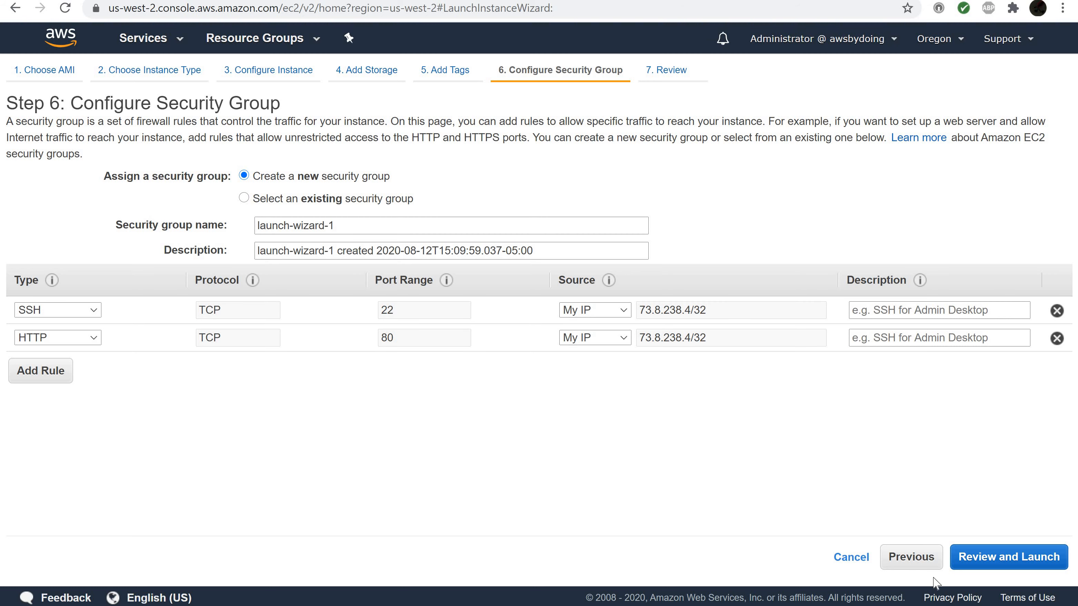
pyautogui.click(983, 564)
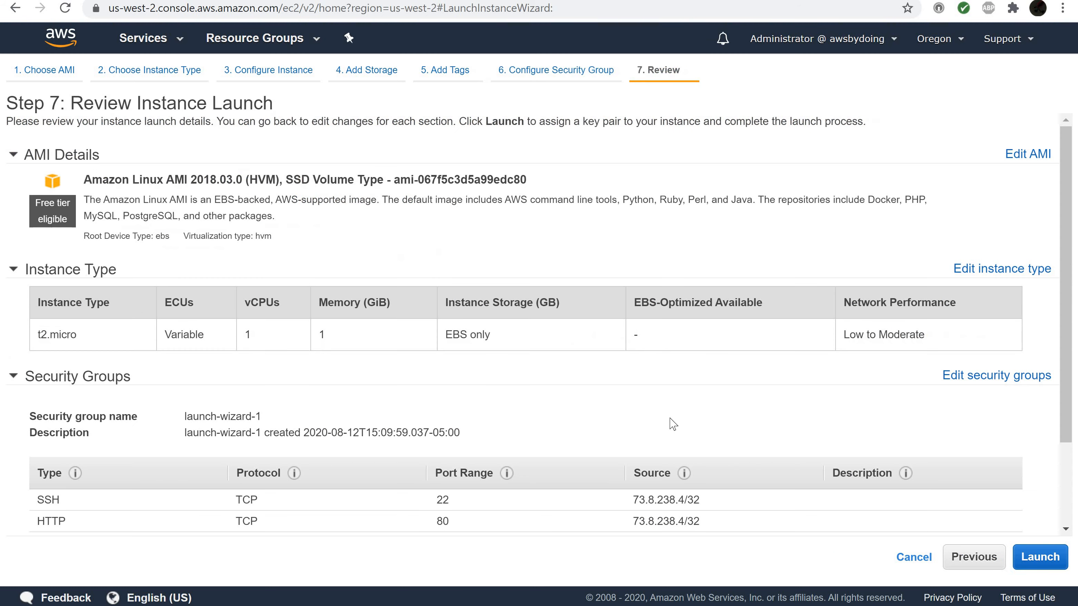
# Launch the reviewed instance without a key pair, acknowledging the connection limitation, and check its details and status in the instances list
pyautogui.scroll(-3, 673, 424)
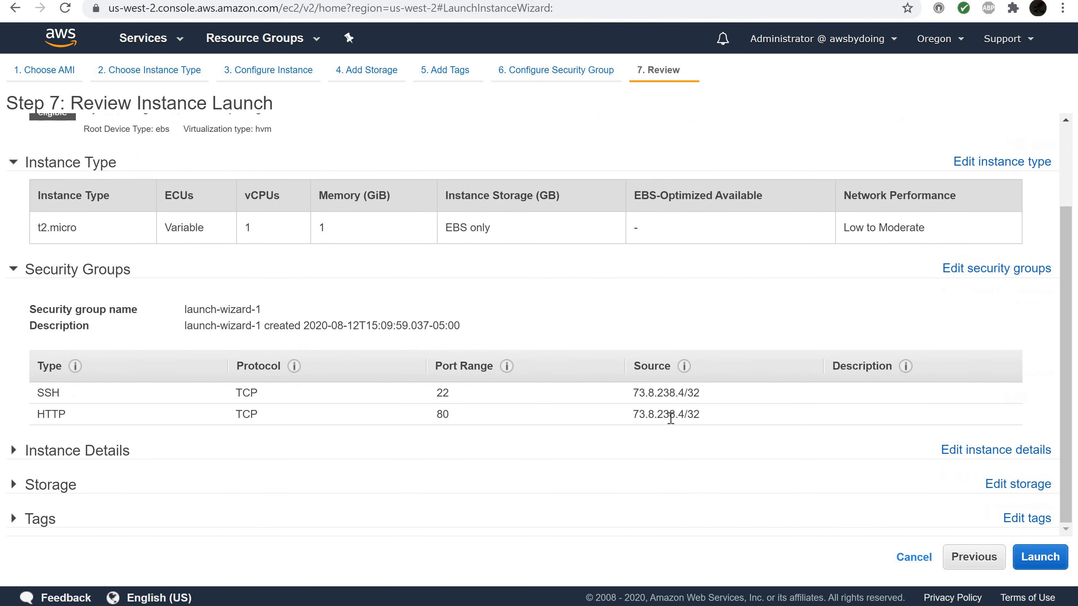
pyautogui.scroll(3, 671, 418)
pyautogui.scroll(-3, 671, 418)
pyautogui.click(1041, 557)
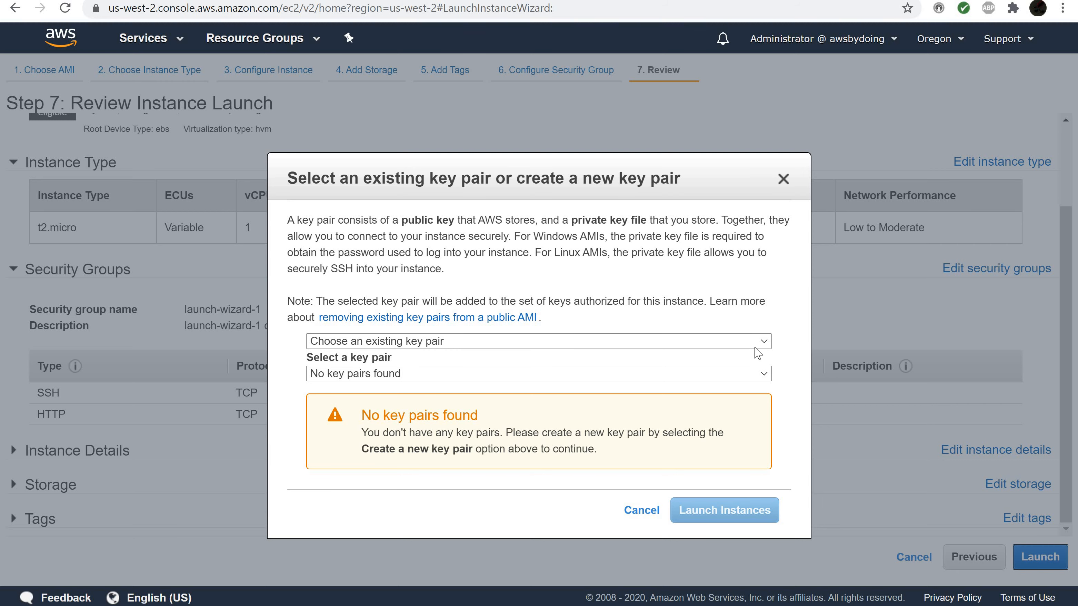
pyautogui.click(583, 347)
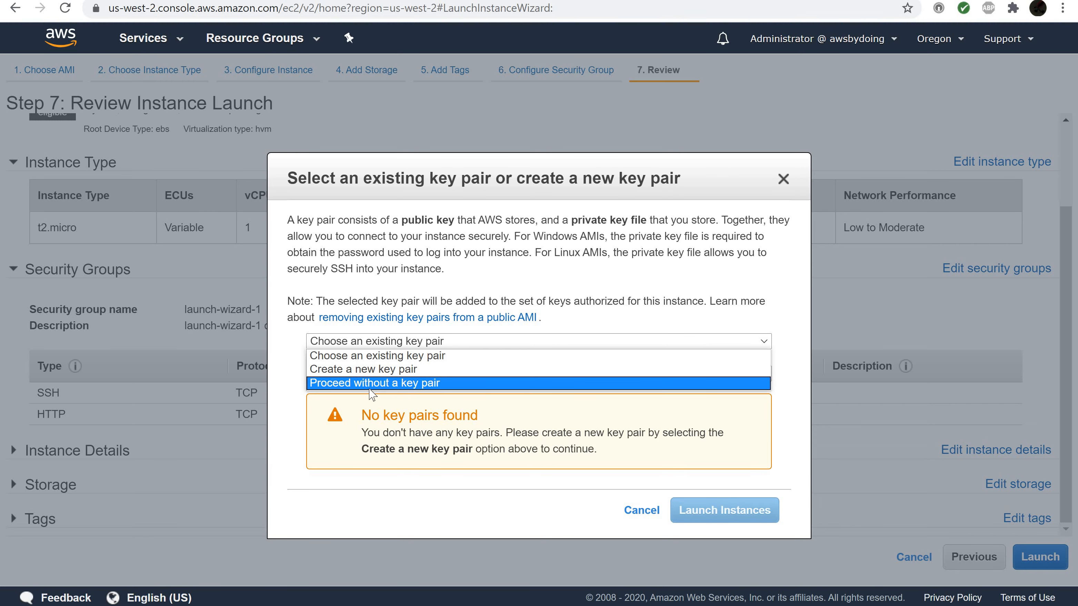
pyautogui.click(369, 386)
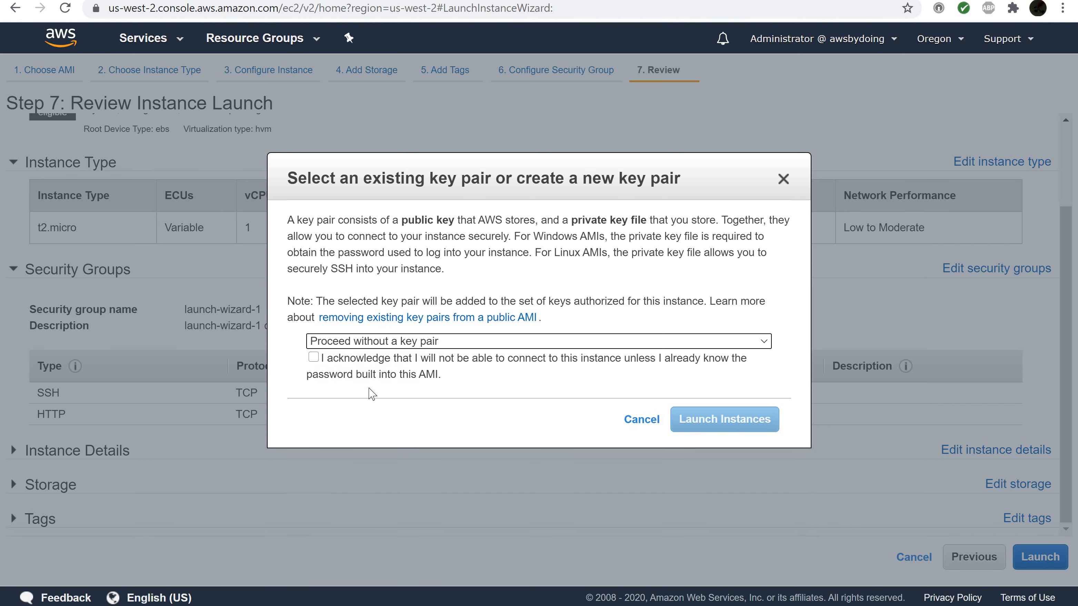
pyautogui.click(313, 360)
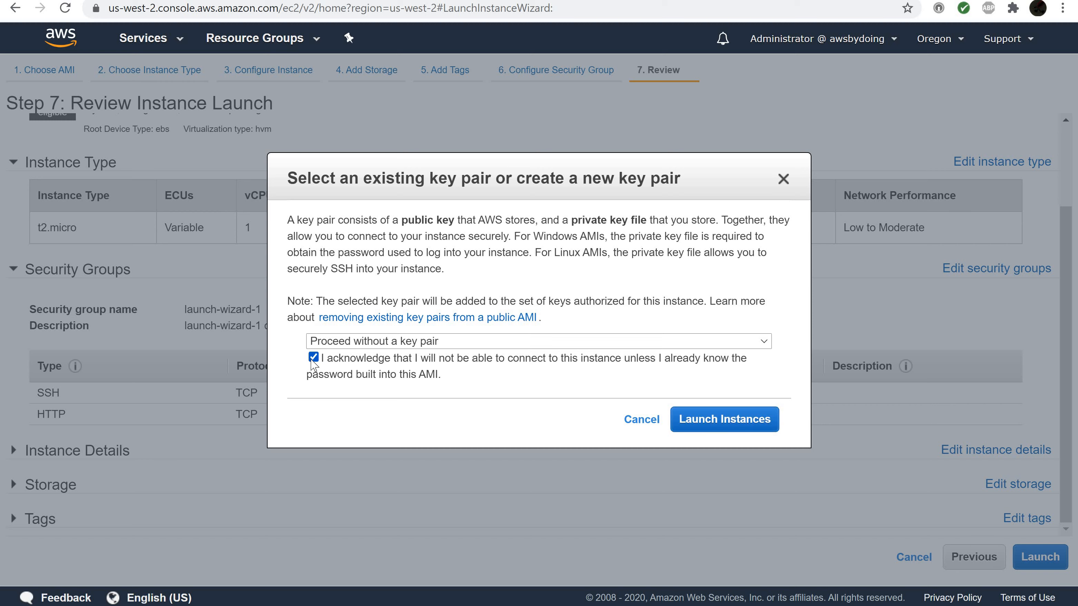
pyautogui.click(716, 420)
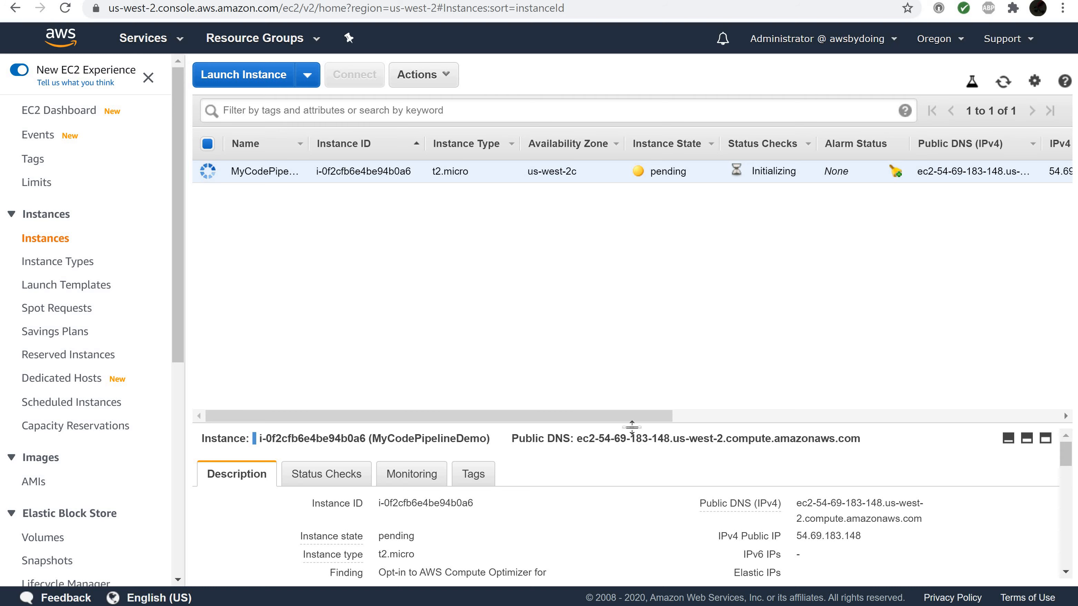
pyautogui.moveTo(632, 426); pyautogui.dragTo(642, 220)
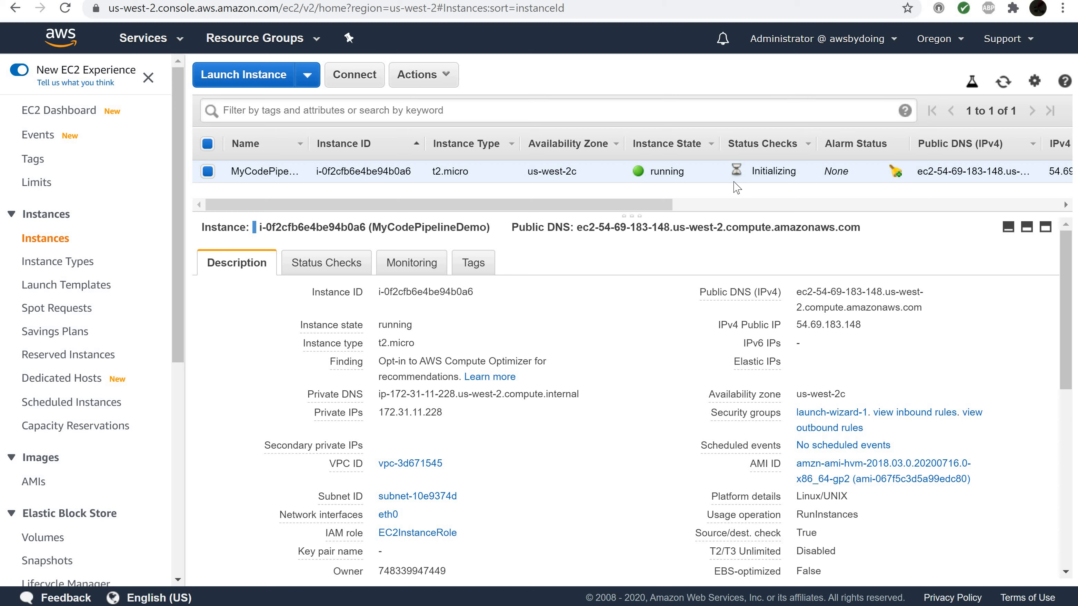
pyautogui.click(1003, 83)
# Find the IAM service, open its roles, and start creating a new role
pyautogui.click(140, 40)
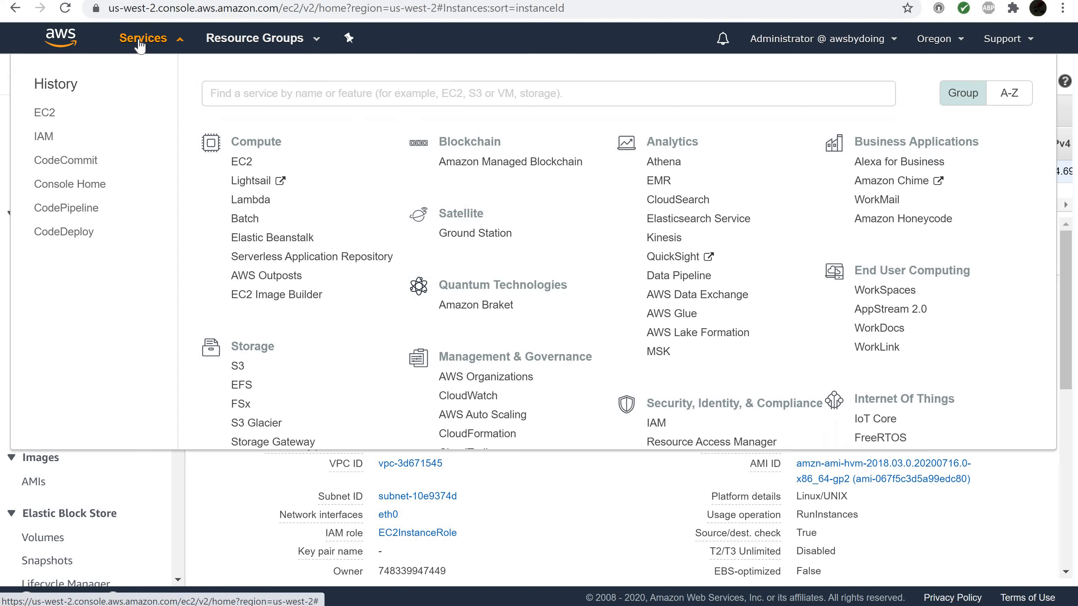
pyautogui.write('iam')
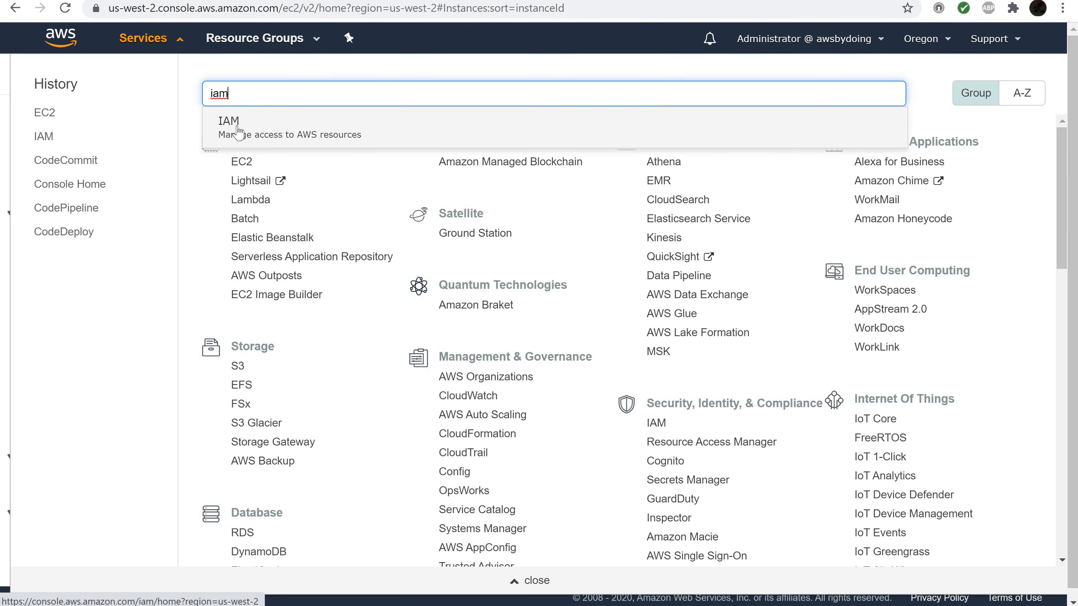
pyautogui.click(238, 132)
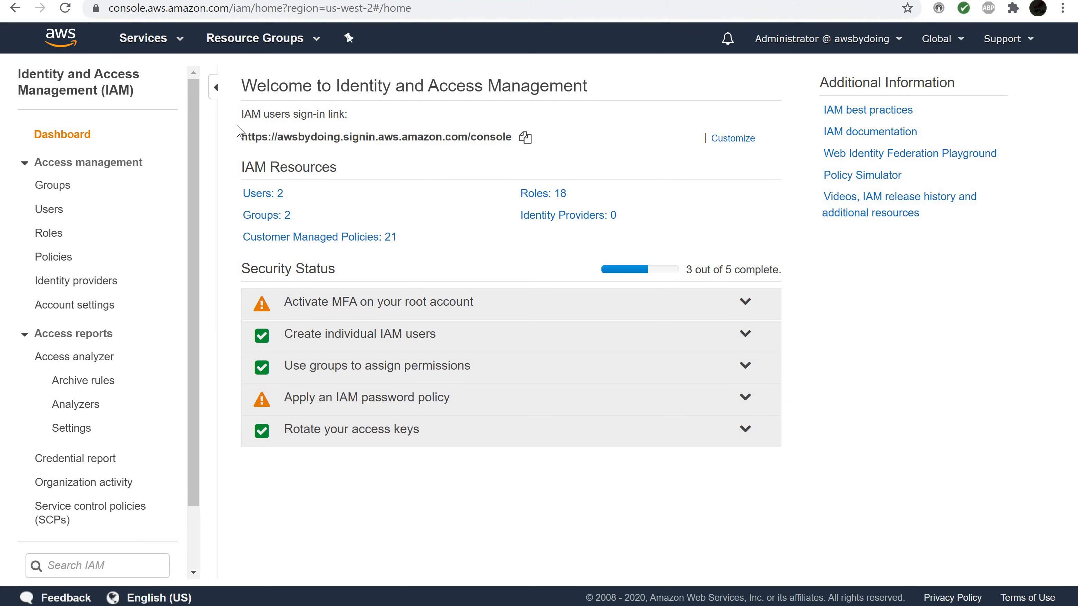
pyautogui.click(48, 233)
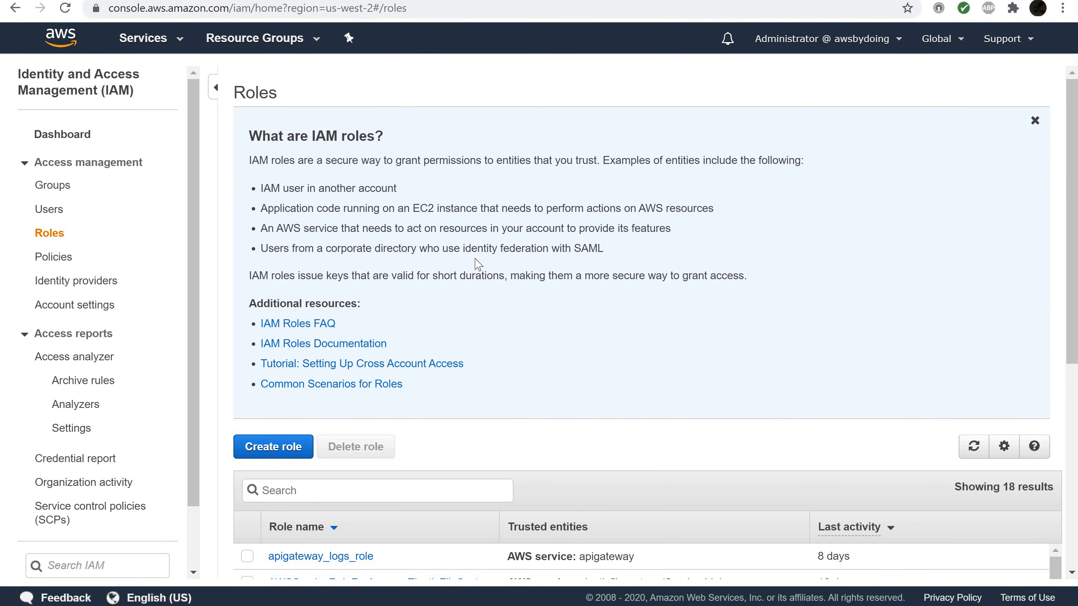
pyautogui.scroll(-3, 427, 267)
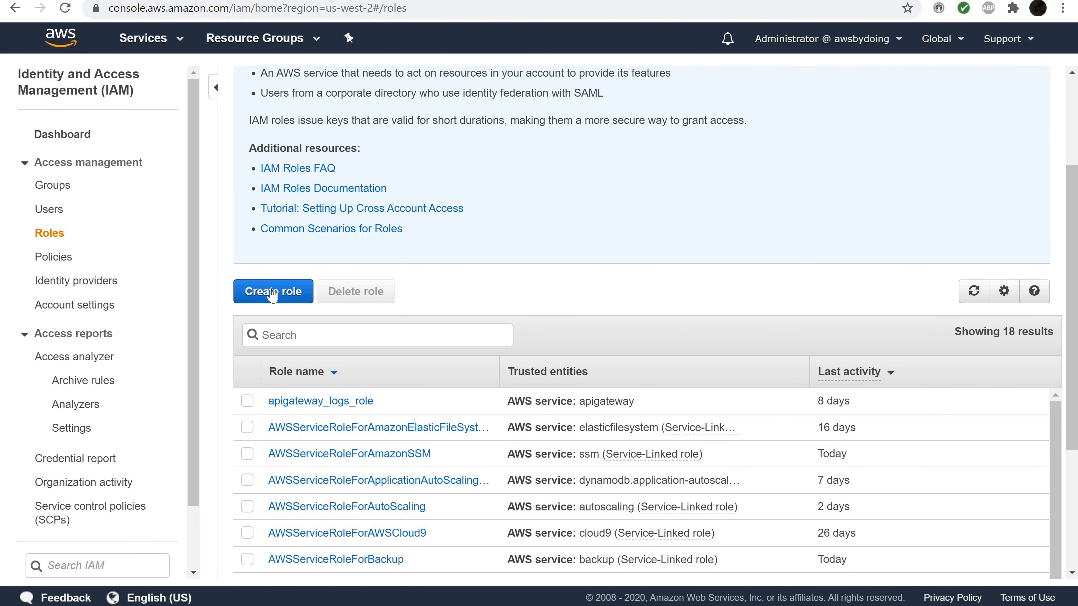
pyautogui.click(272, 292)
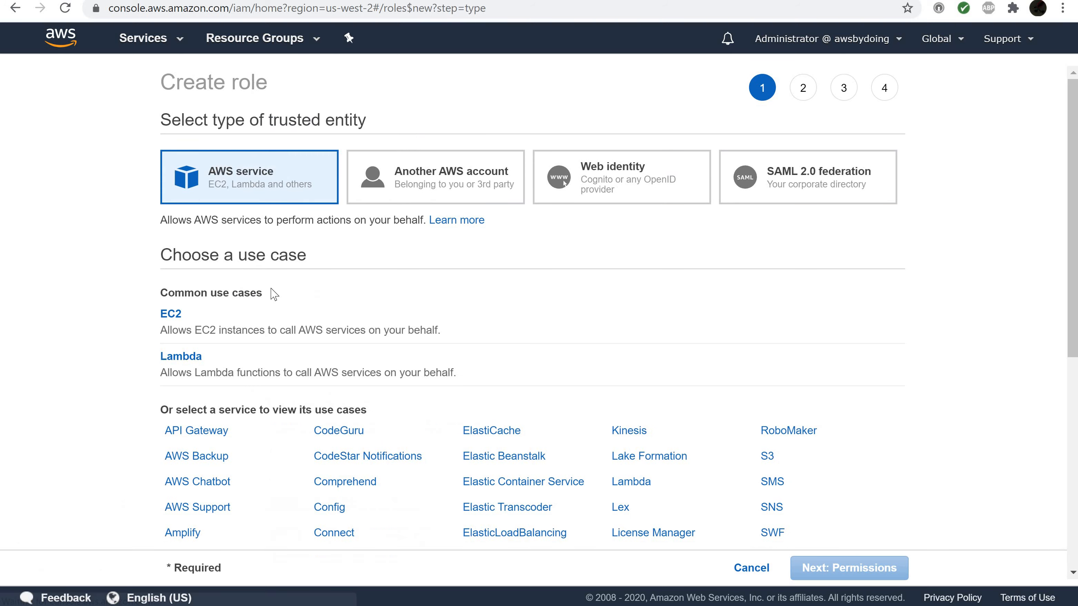
# Choose CodeDeploy as the role's AWS service with the CodeDeploy use case, and proceed to the permissions
pyautogui.scroll(-3, 273, 292)
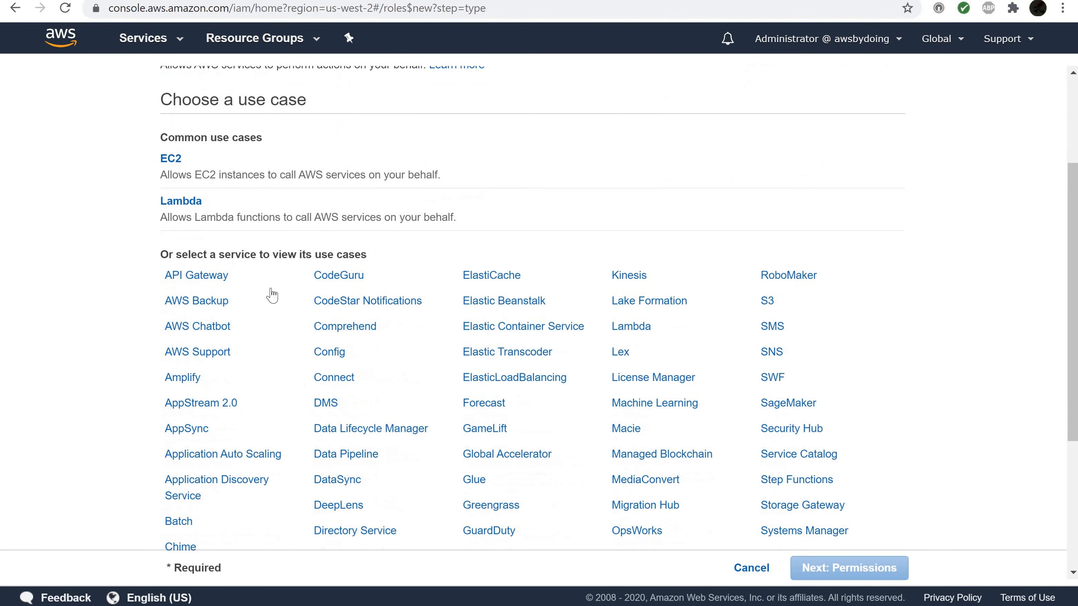
pyautogui.scroll(3, 274, 293)
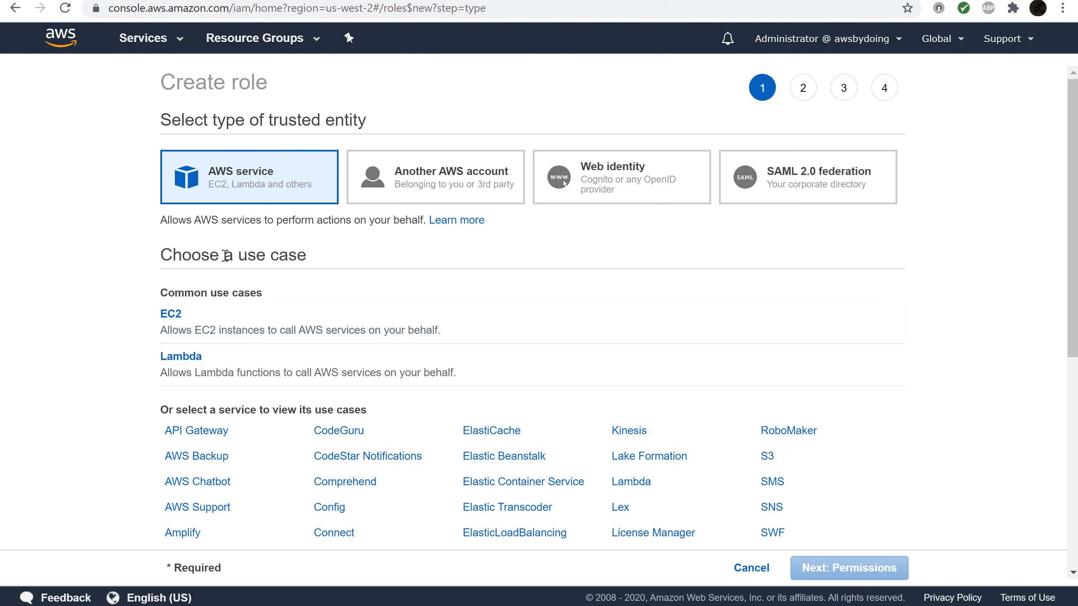
pyautogui.scroll(-9, 209, 293)
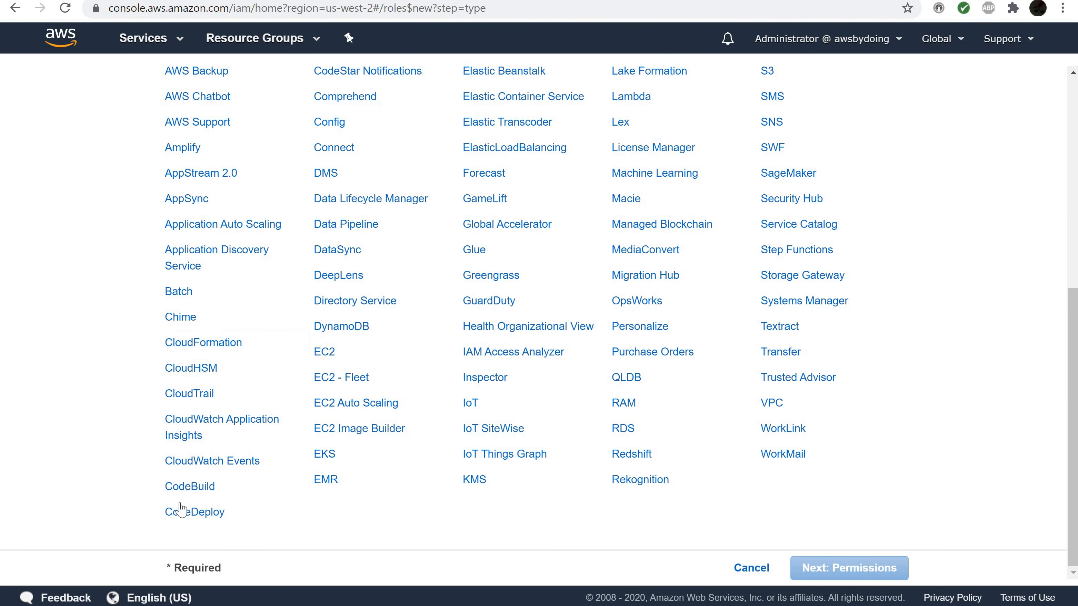
pyautogui.click(178, 511)
pyautogui.scroll(-4, 178, 514)
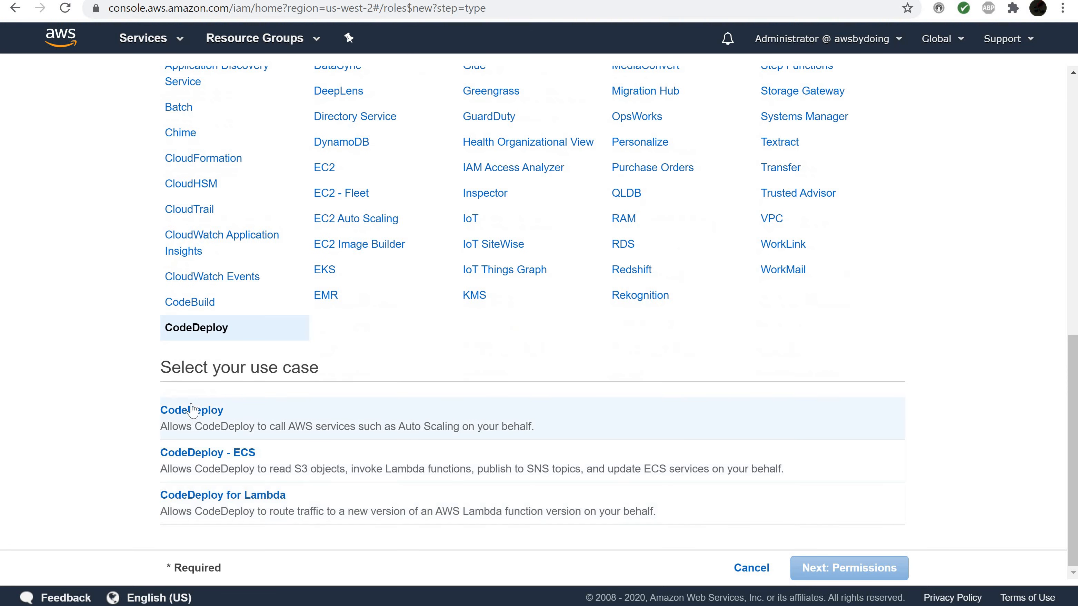
pyautogui.click(184, 422)
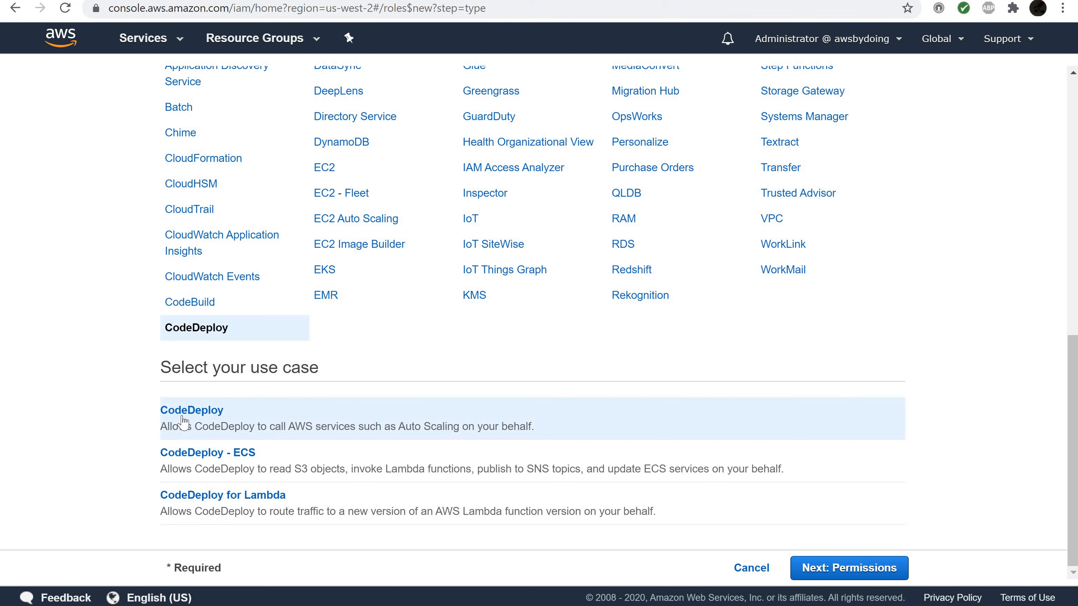
pyautogui.click(825, 576)
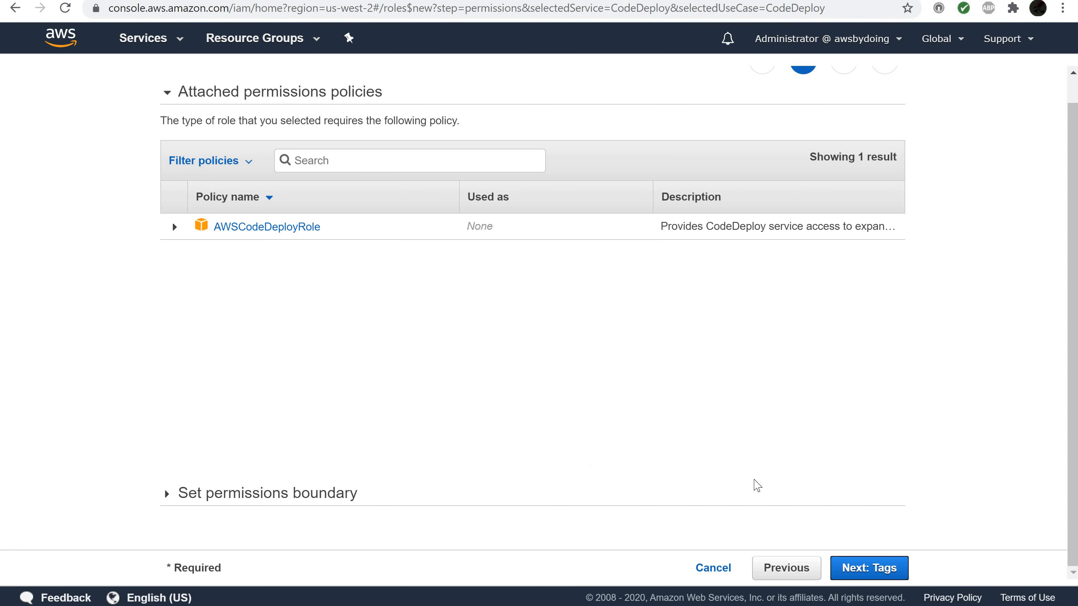
# Leave the tags empty, name the new role CodeDeployRole, and create it
pyautogui.click(863, 583)
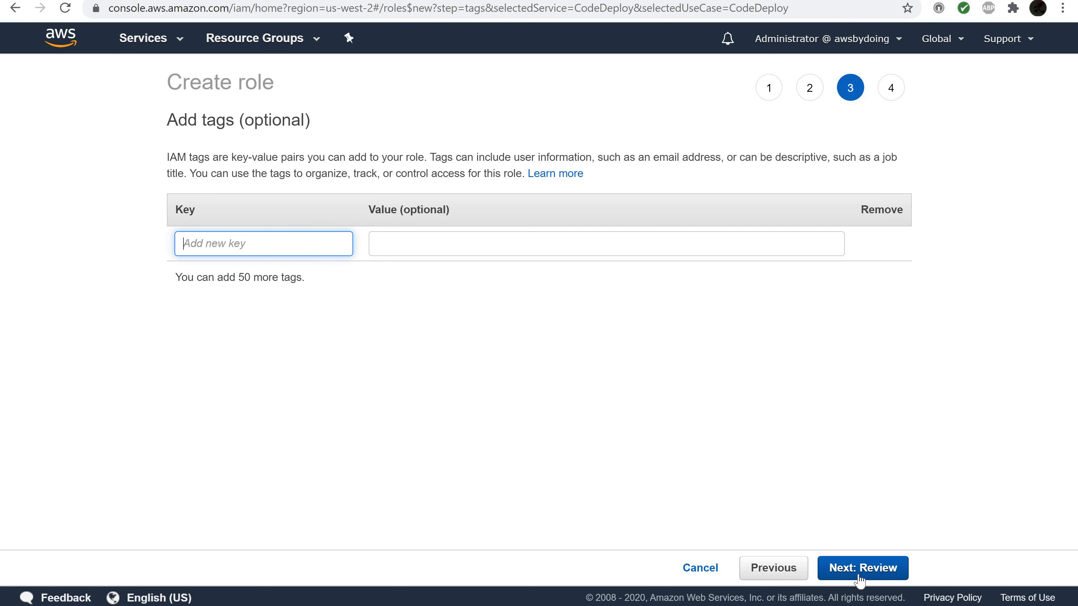
pyautogui.click(860, 580)
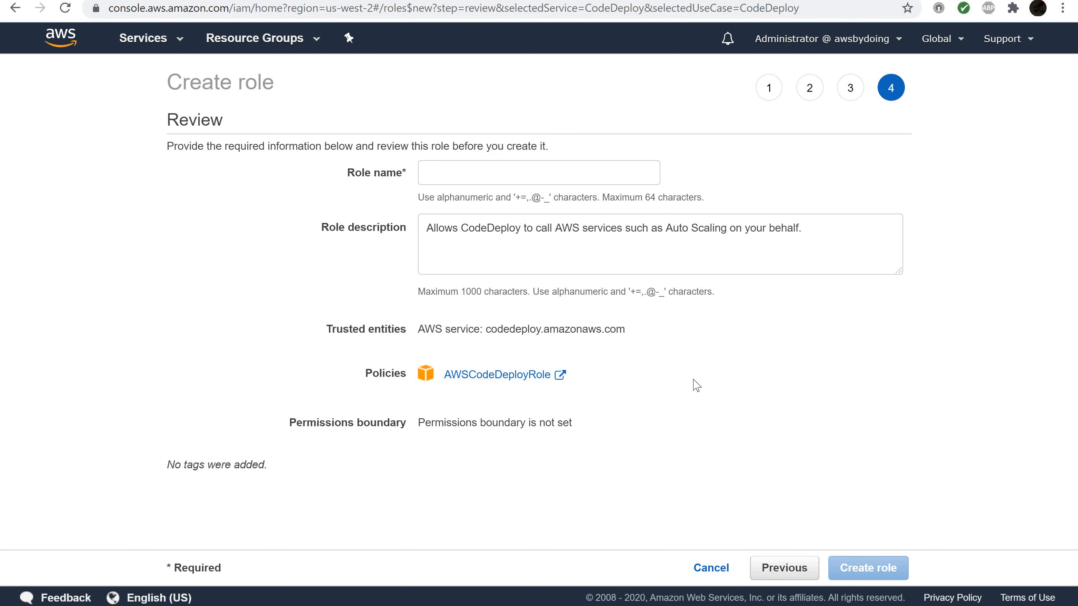
pyautogui.click(431, 170)
pyautogui.write('C')
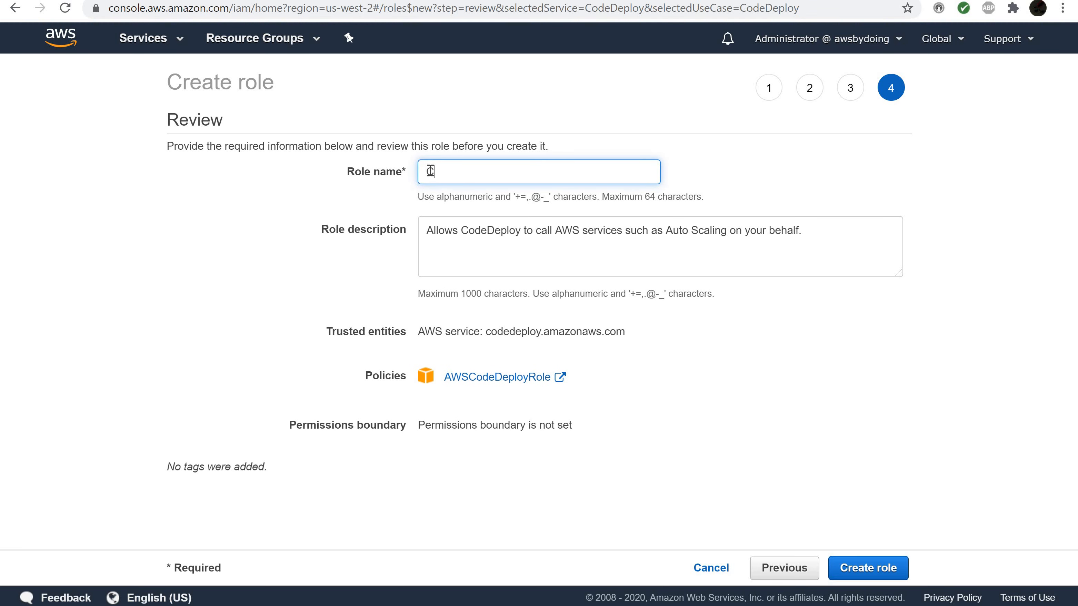
pyautogui.write('odeDeployRo')
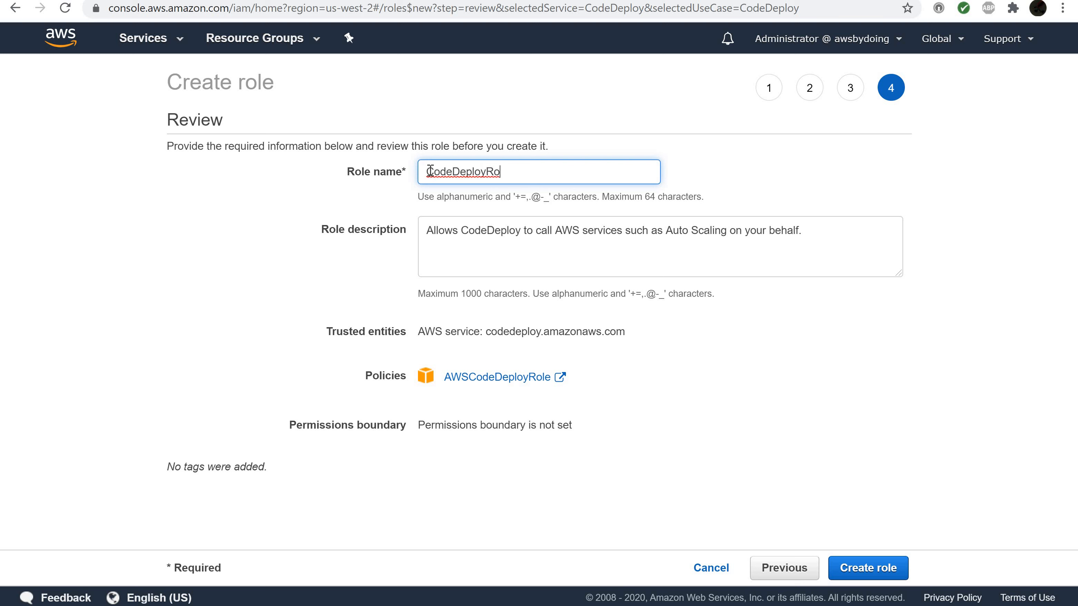
pyautogui.write('le')
pyautogui.click(863, 576)
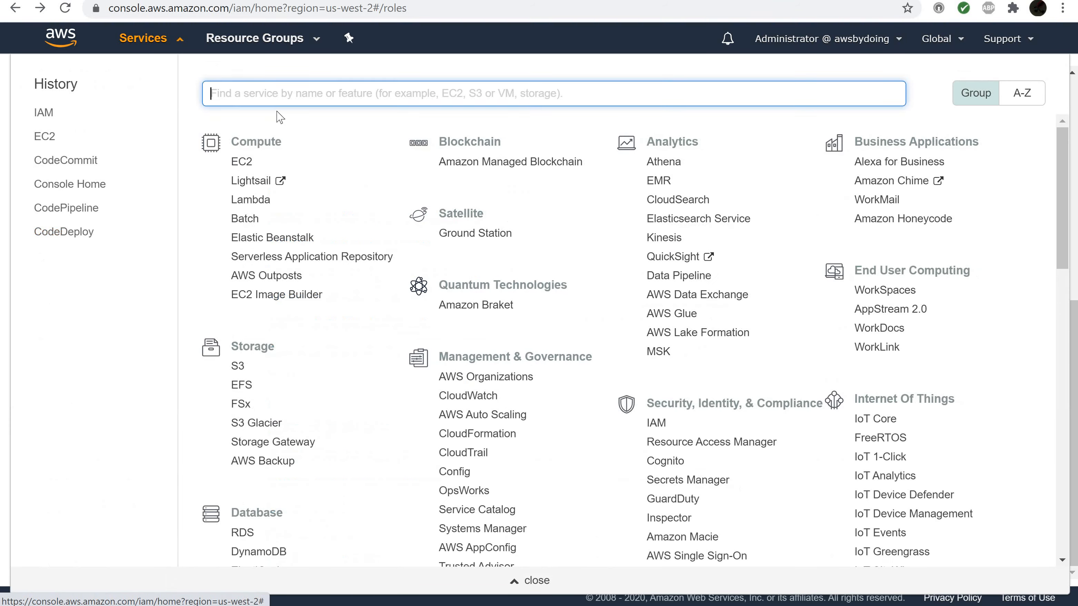
# Find and open the CodeDeploy service, and check which region is selected
pyautogui.write('cod')
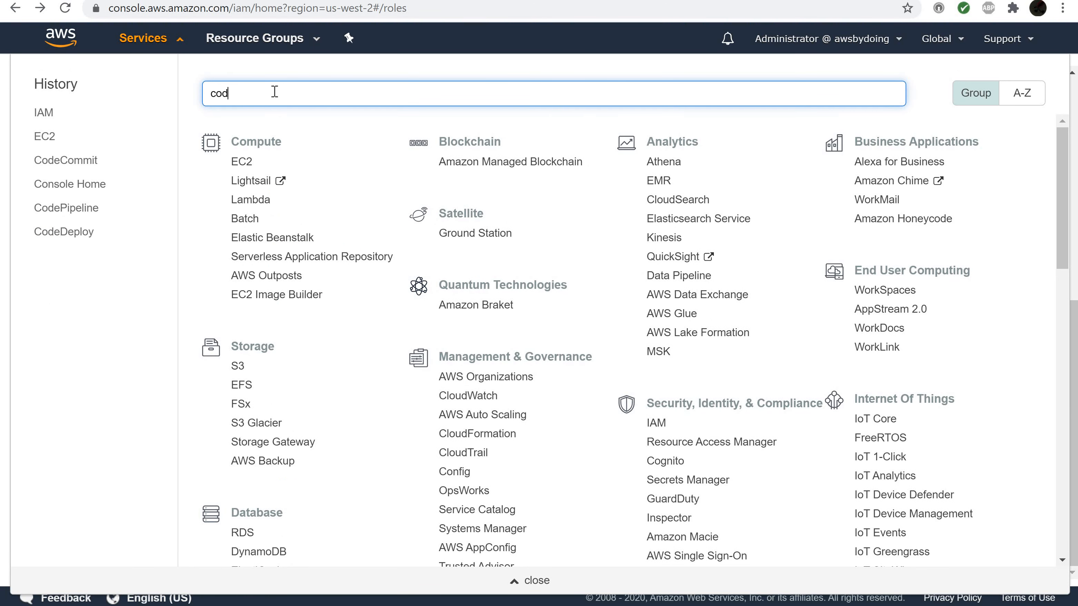
pyautogui.write('edeploy')
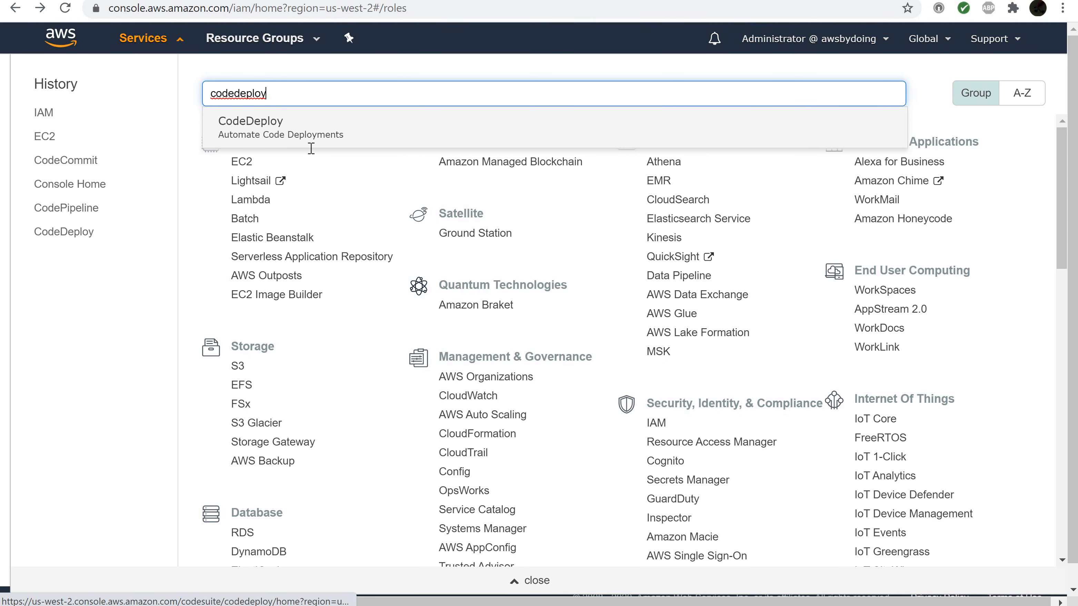
pyautogui.click(264, 127)
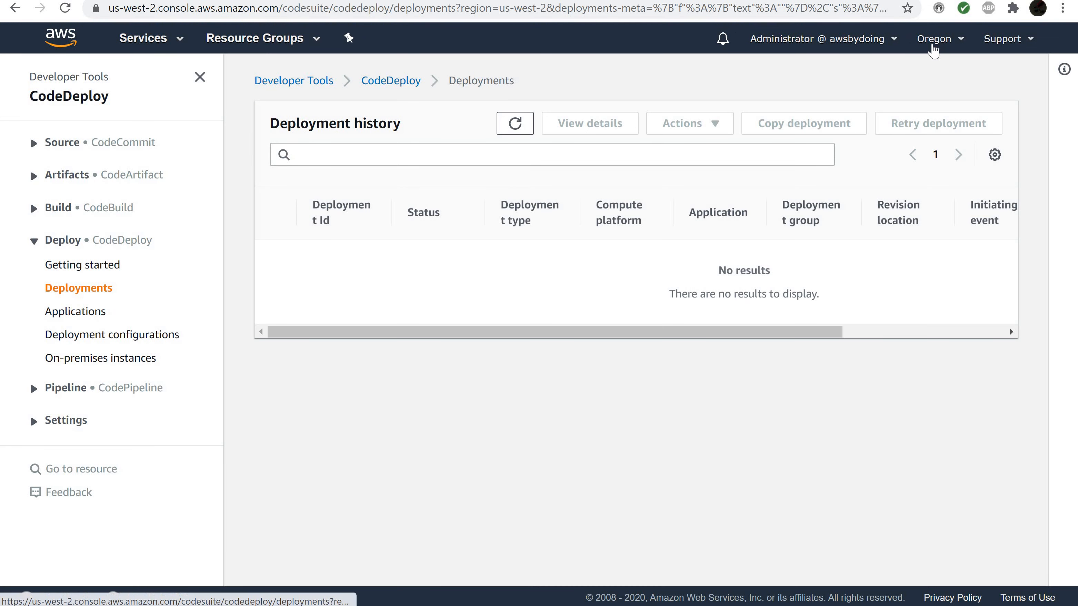
pyautogui.click(933, 42)
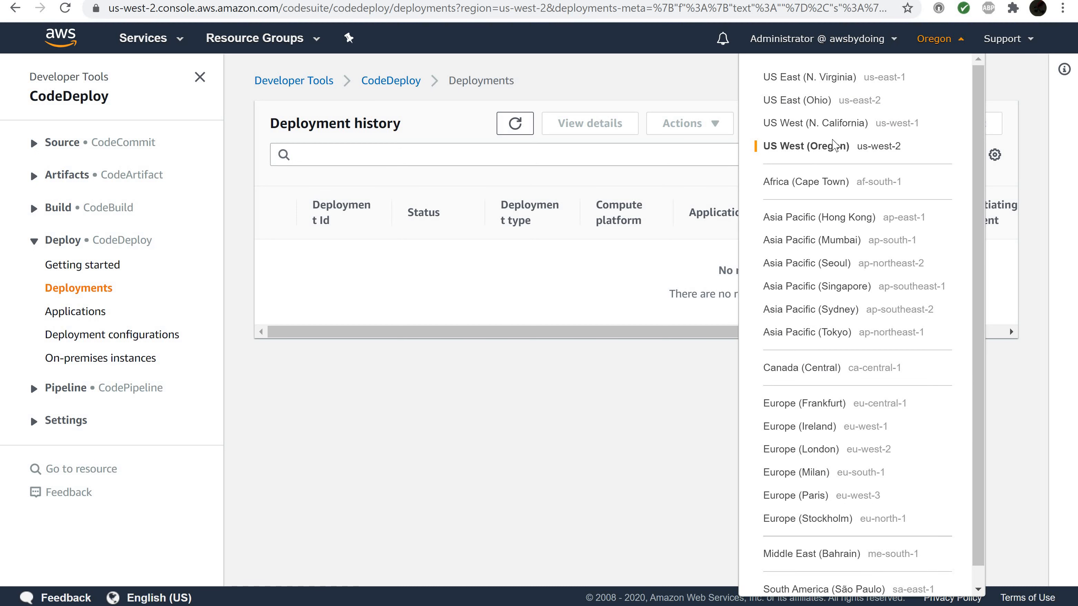
pyautogui.click(943, 48)
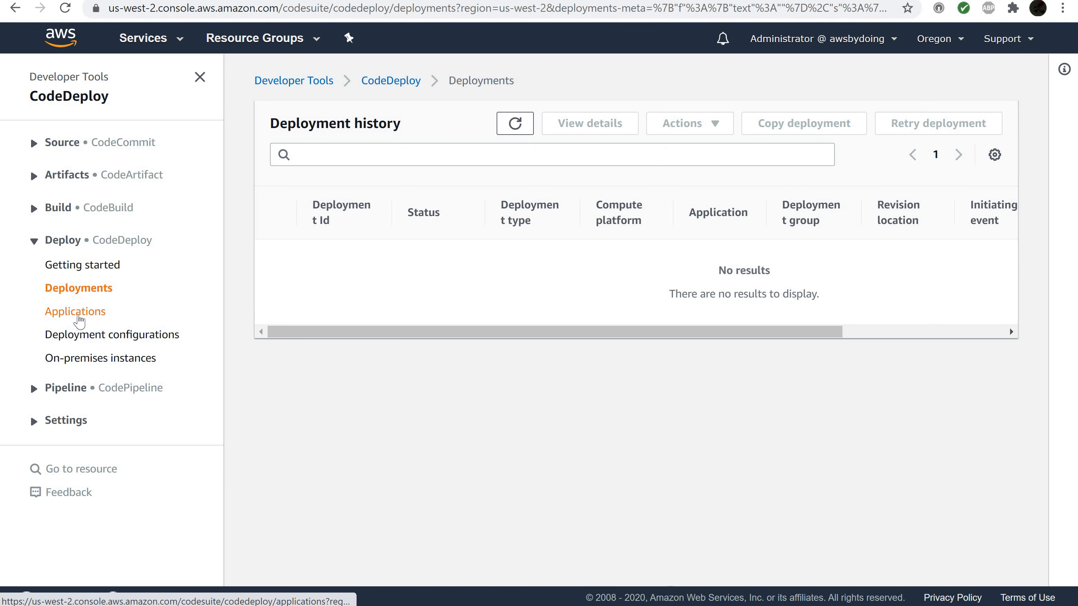
# Create a CodeDeploy application named MyDemoApplication with the EC2/On-premises compute platform
pyautogui.click(79, 320)
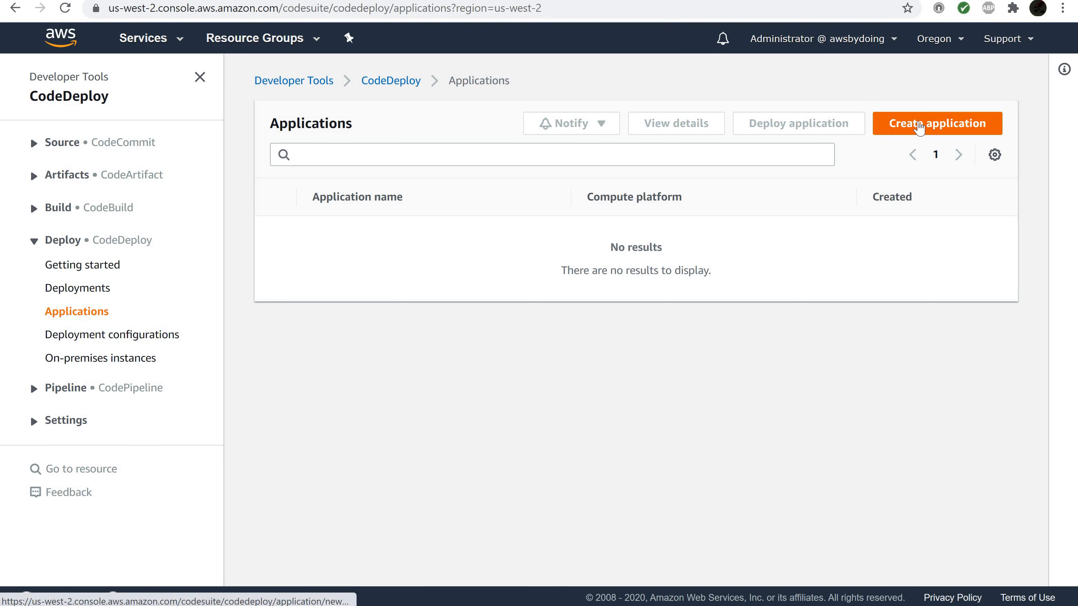
pyautogui.click(919, 127)
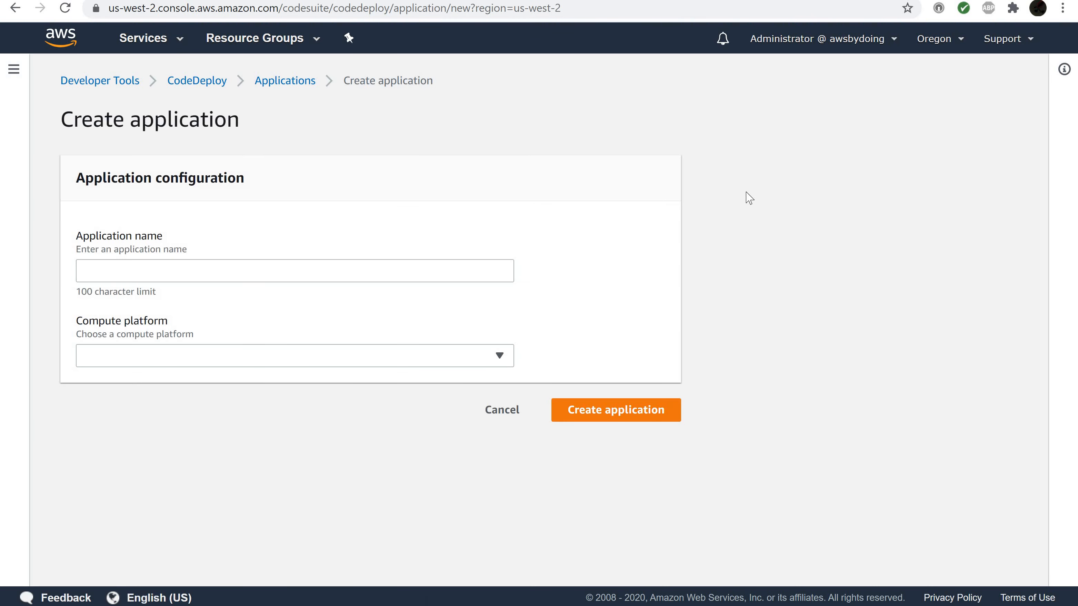
pyautogui.click(105, 272)
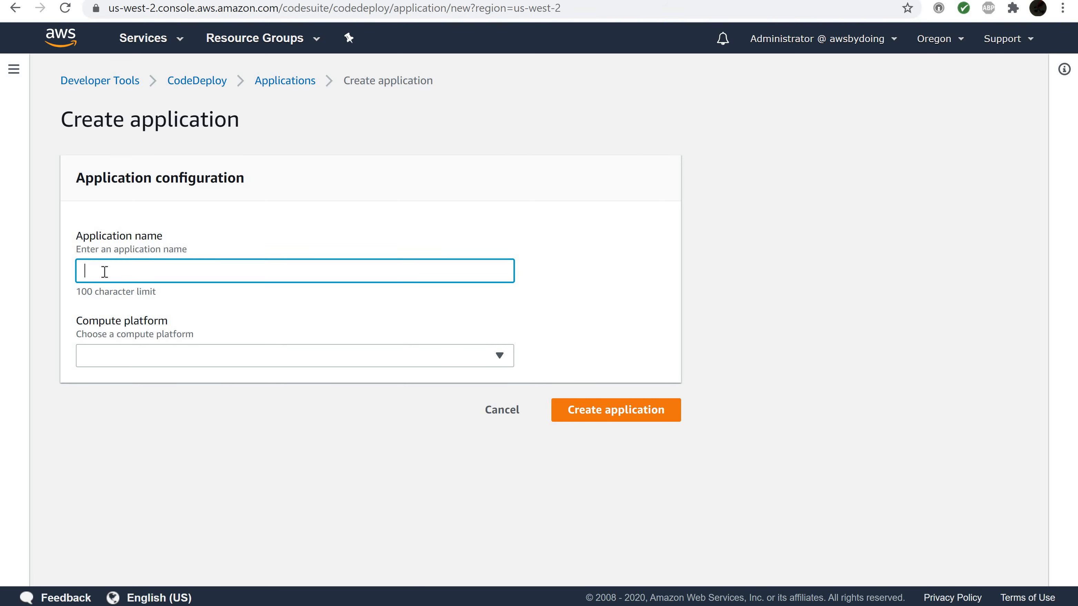
pyautogui.write('MyDemoApplication')
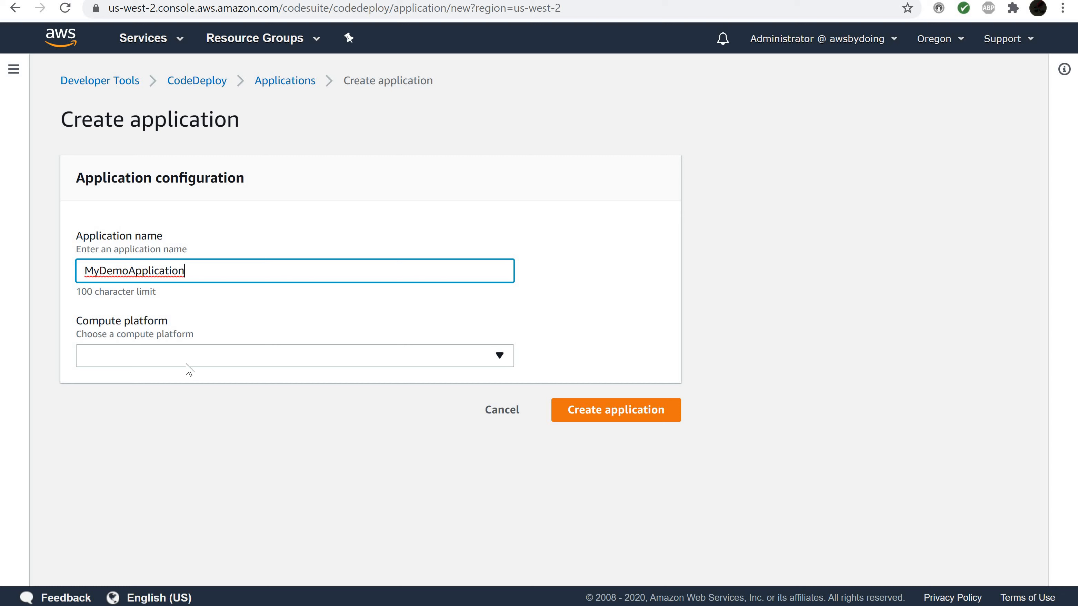
pyautogui.click(237, 361)
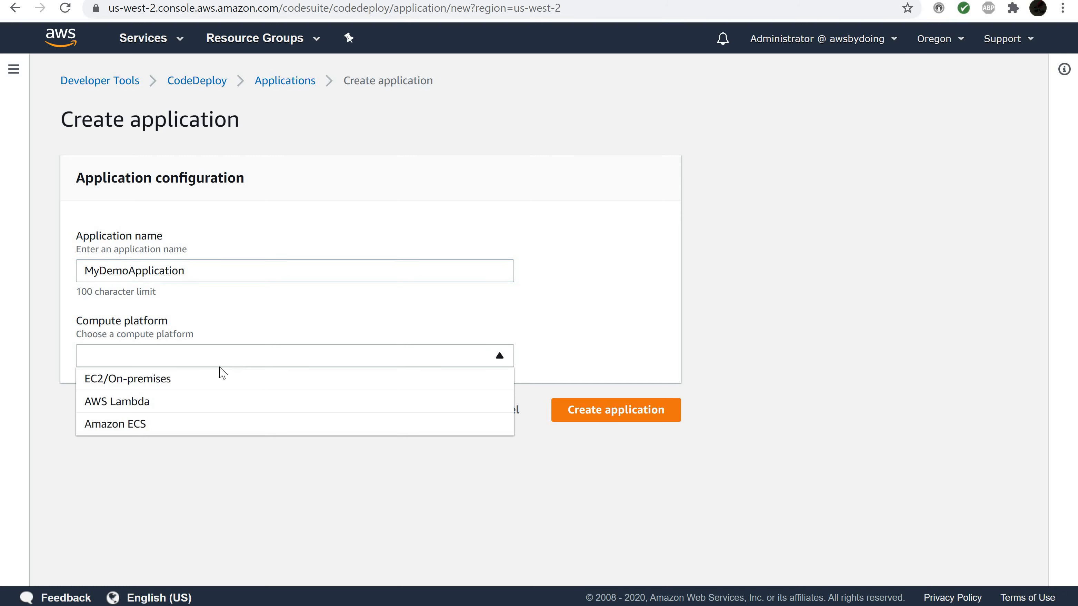
pyautogui.click(166, 387)
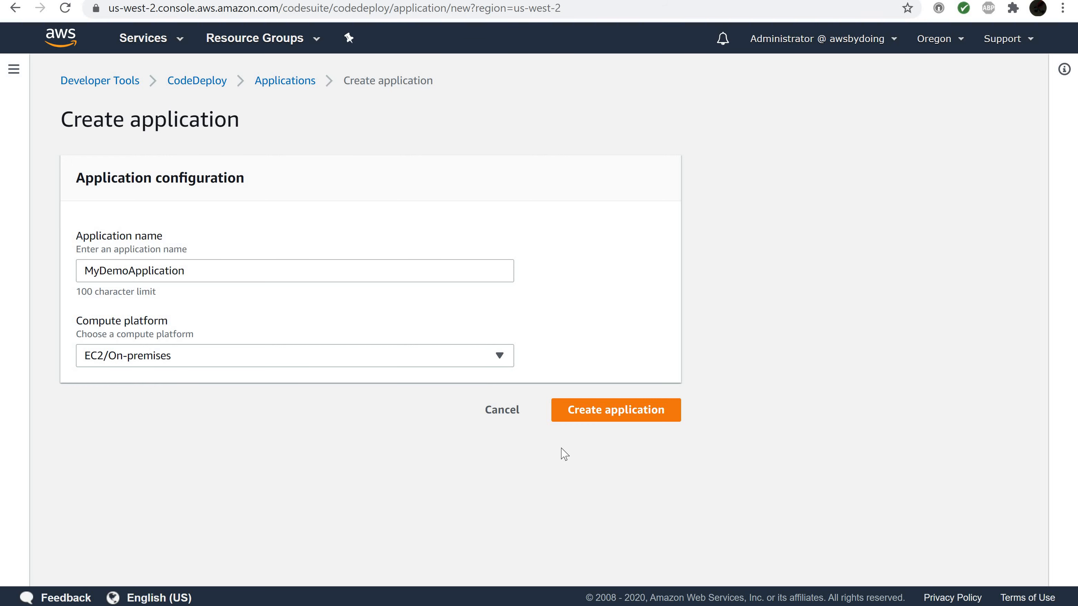
pyautogui.click(598, 418)
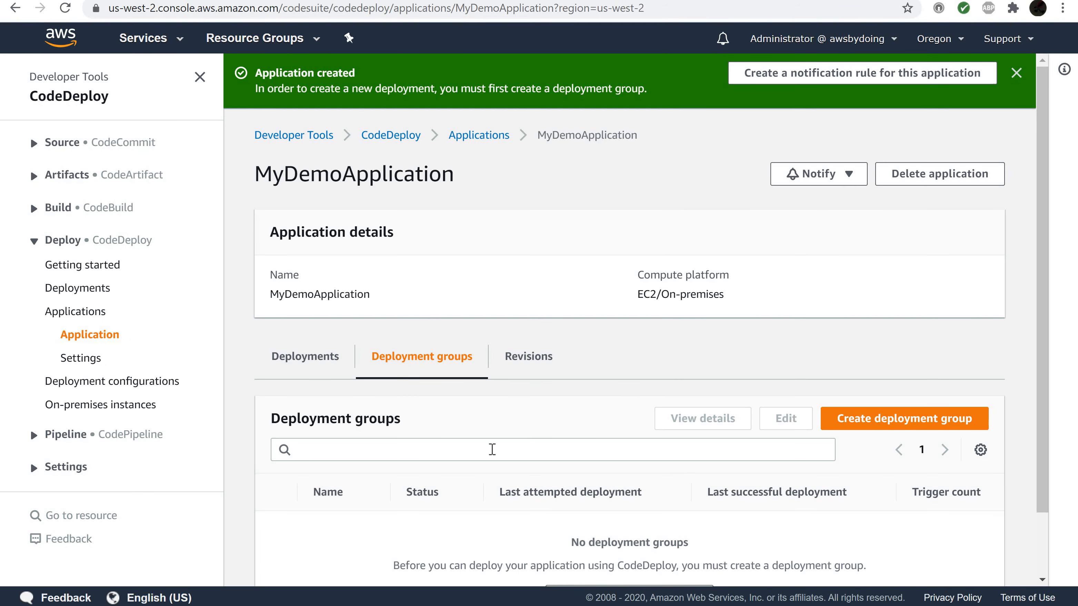
# Start a new deployment group for MyDemoApplication and name it MyDemoDeploymentGroup
pyautogui.scroll(-2, 452, 444)
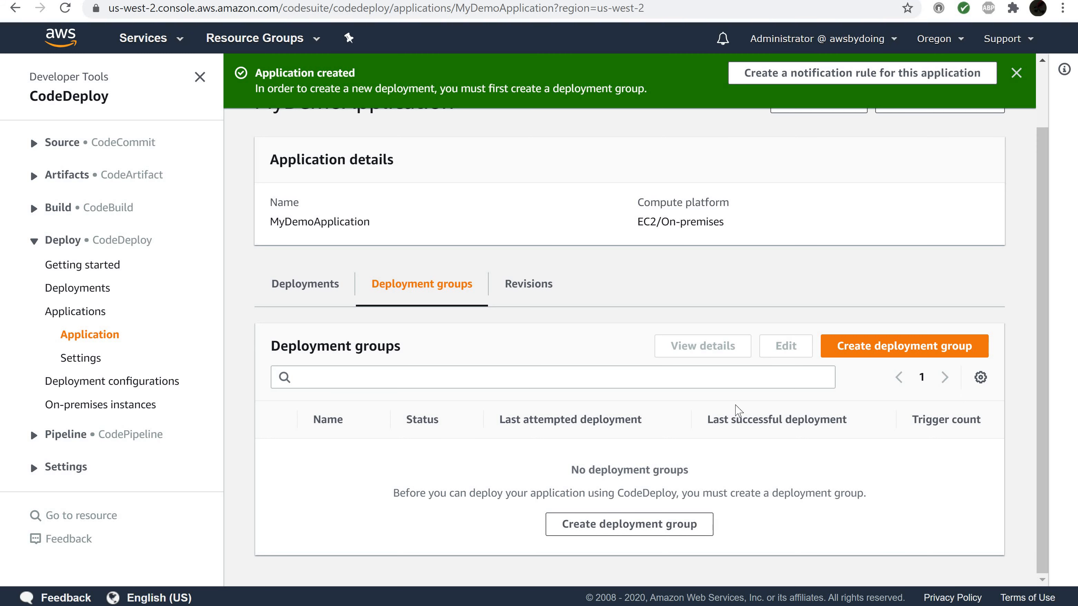
pyautogui.click(873, 350)
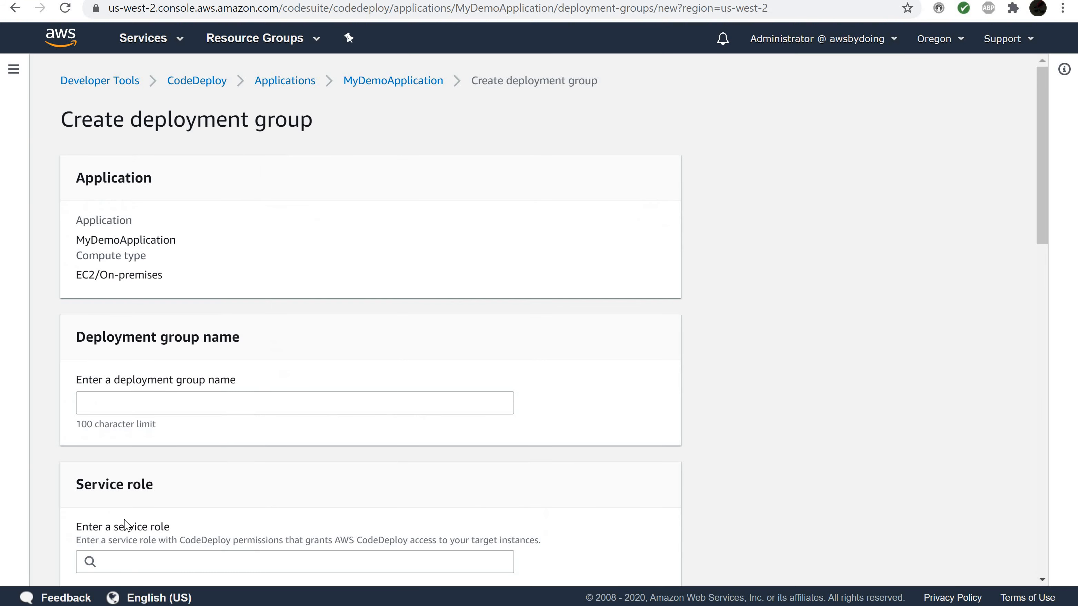
pyautogui.click(107, 404)
pyautogui.write('M')
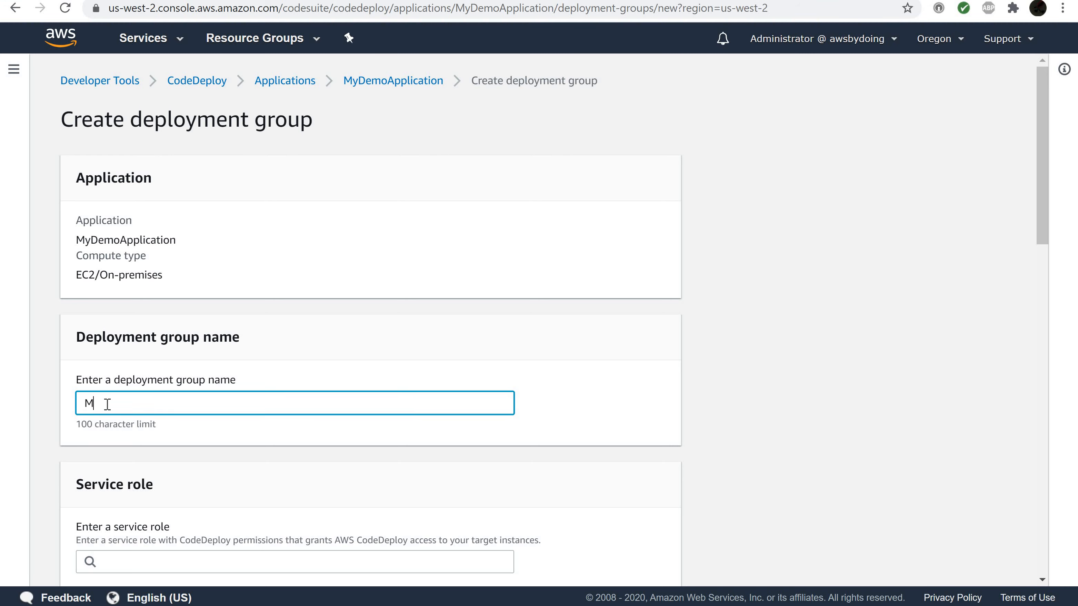
pyautogui.write('yDemoDeploymentGroup')
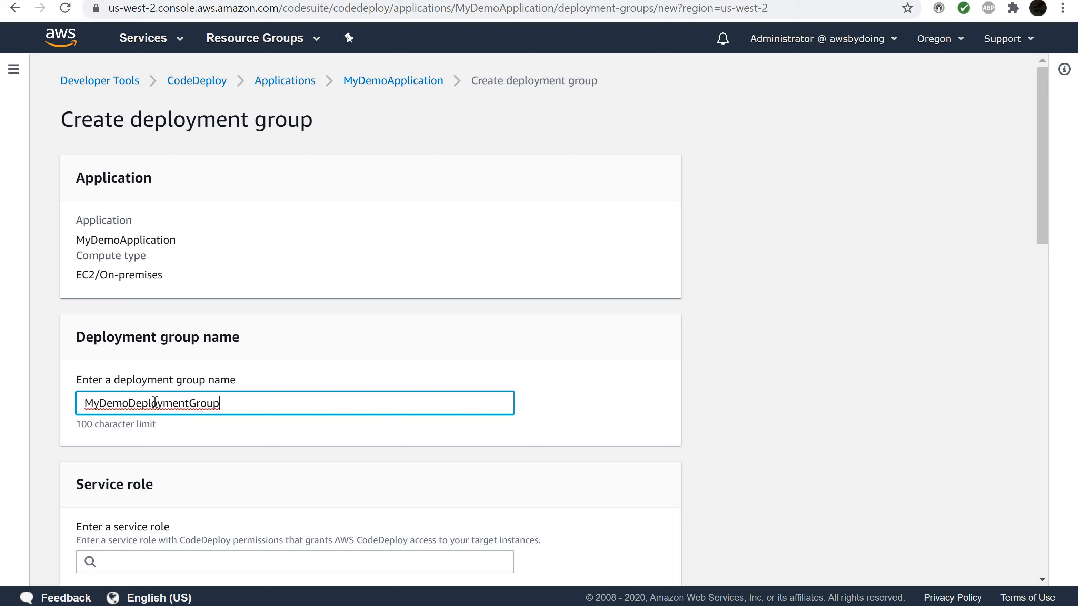
# Assign CodeDeployRole as the deployment group's service role and choose the In-place deployment type
pyautogui.scroll(-6, 140, 402)
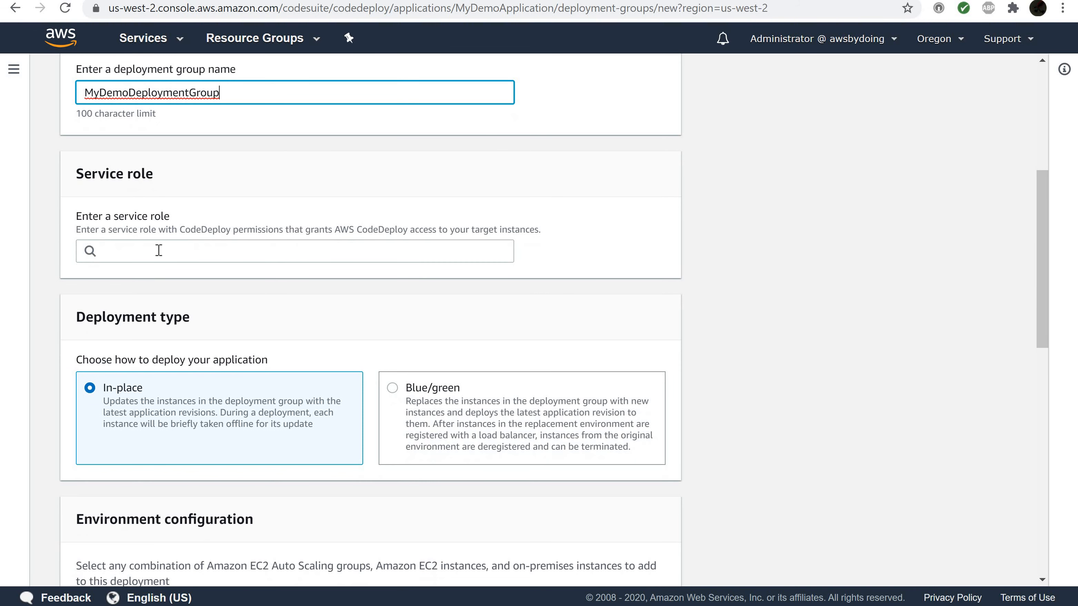
pyautogui.click(159, 250)
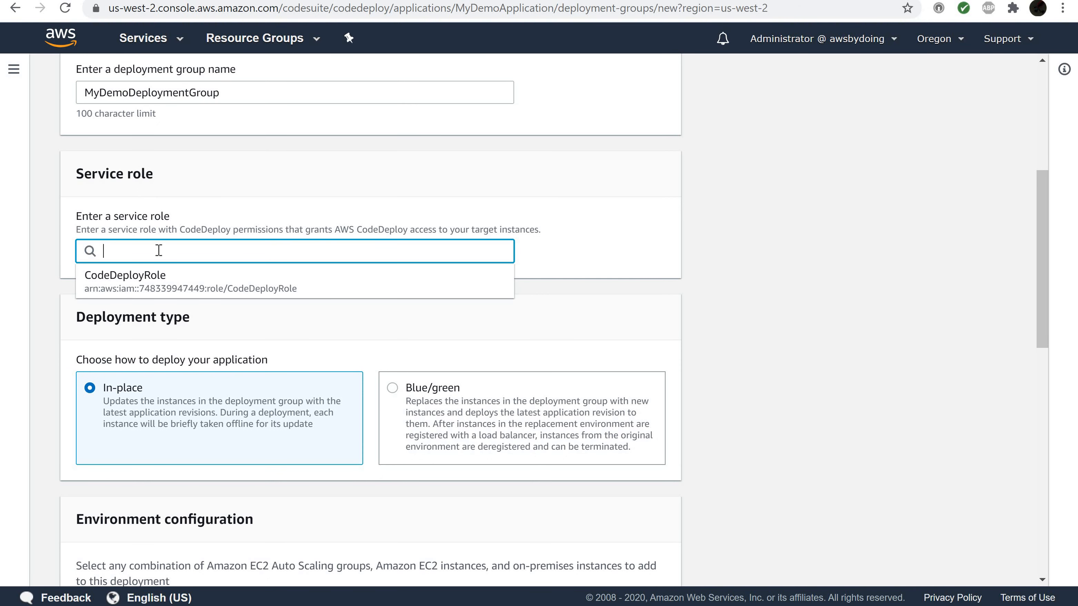
pyautogui.click(144, 280)
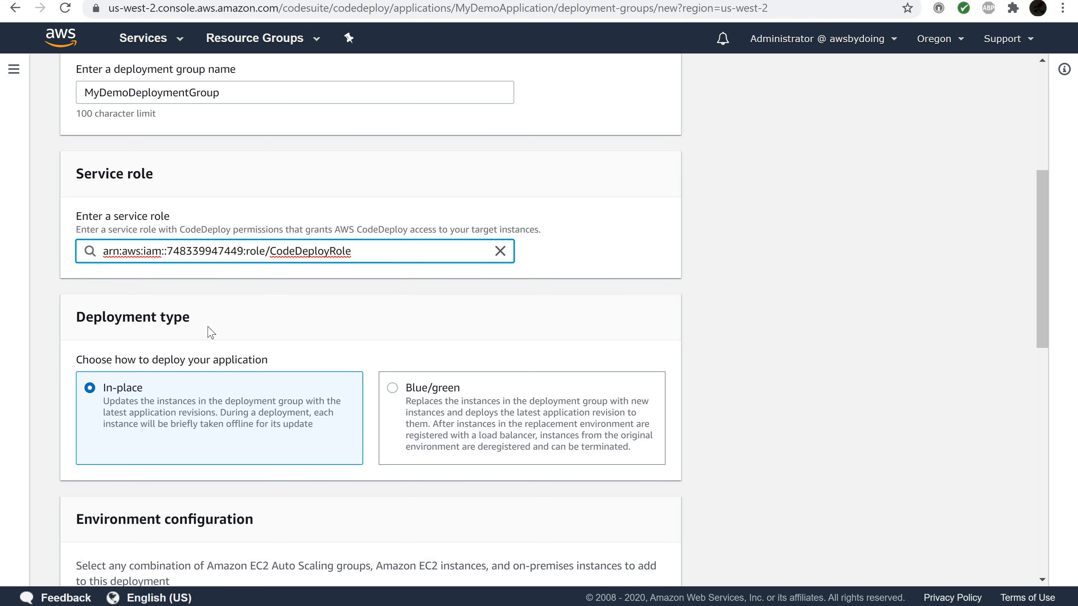
pyautogui.scroll(-2, 211, 333)
pyautogui.scroll(-4, 211, 327)
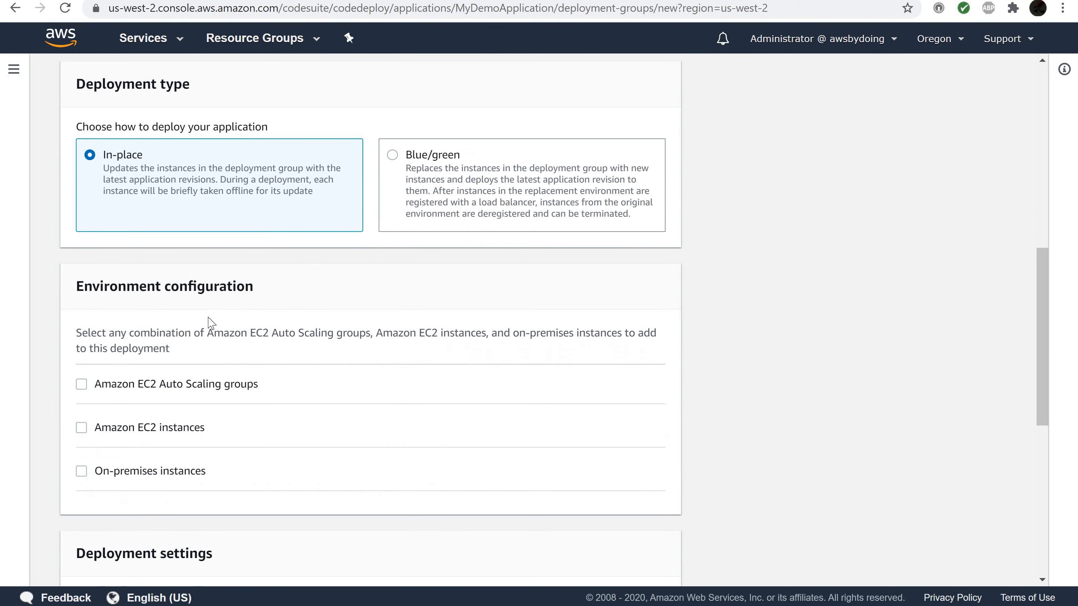
pyautogui.scroll(4, 211, 322)
pyautogui.click(153, 324)
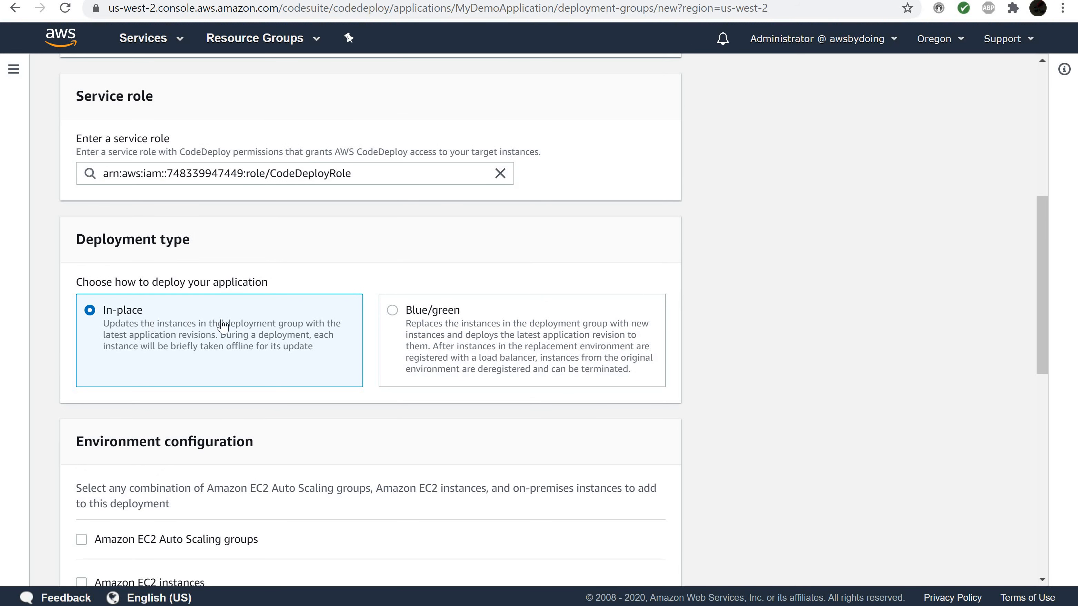
# Include Amazon EC2 instances in the environment configuration, matched by the tag key Name with value MyCodePipelineDemo
pyautogui.scroll(-4, 222, 326)
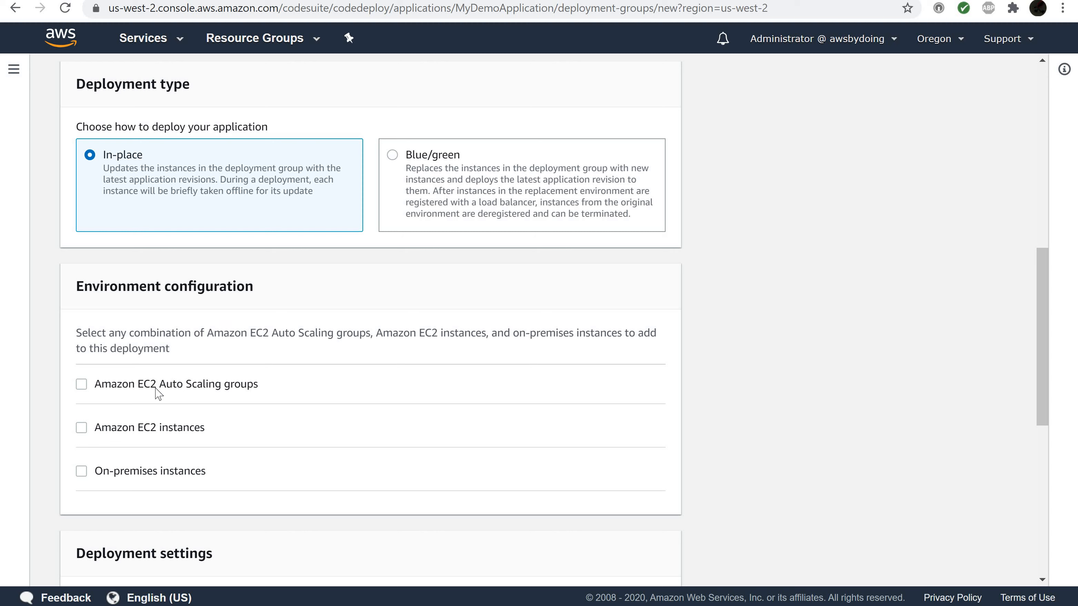
pyautogui.click(116, 427)
pyautogui.scroll(-3, 199, 431)
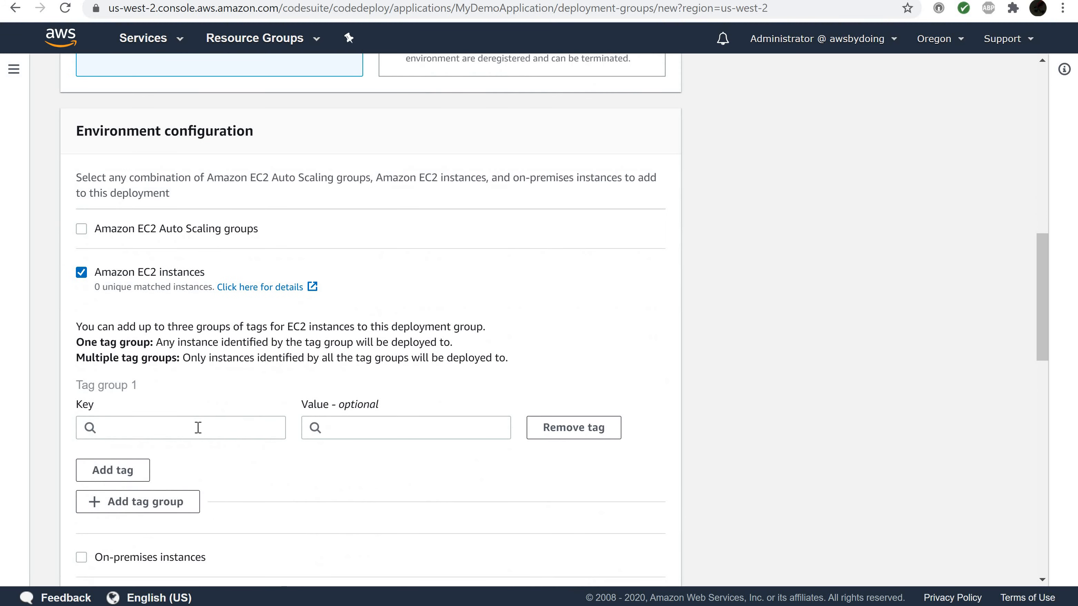
pyautogui.scroll(-2, 195, 424)
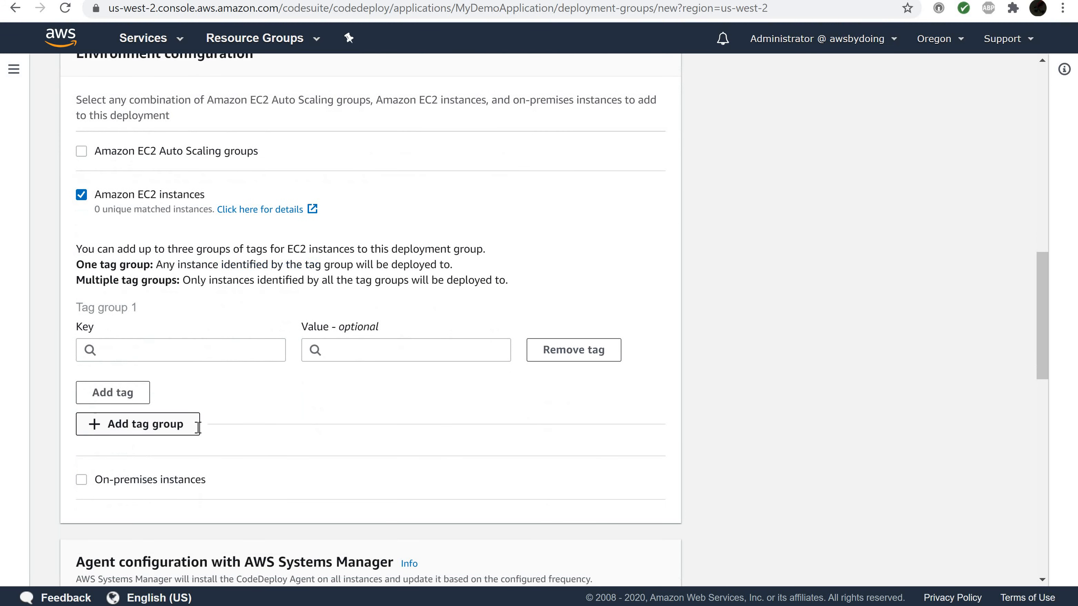
pyautogui.click(124, 346)
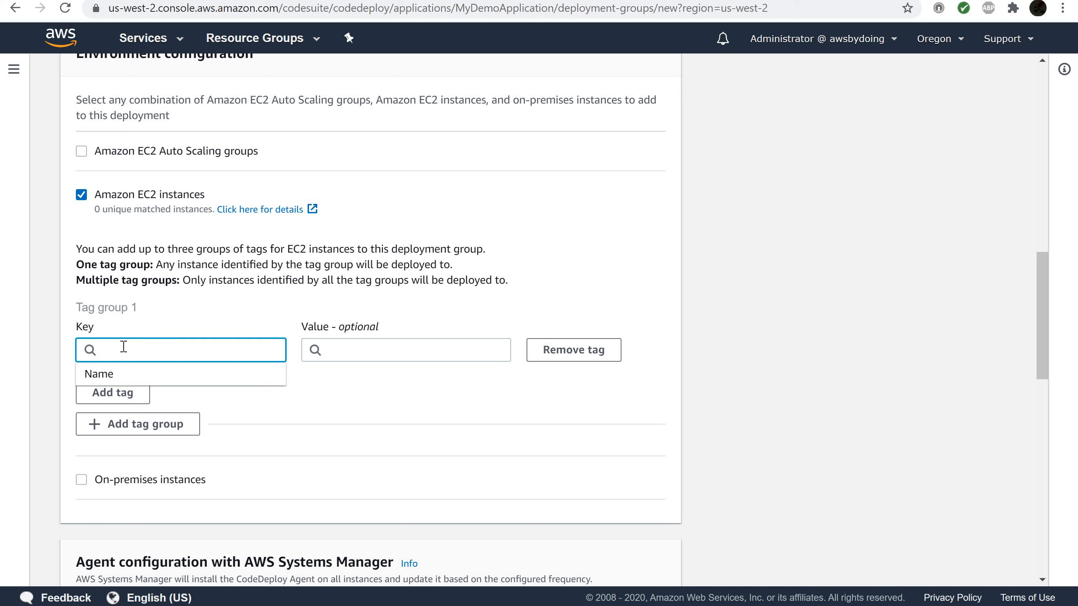
pyautogui.write('Name')
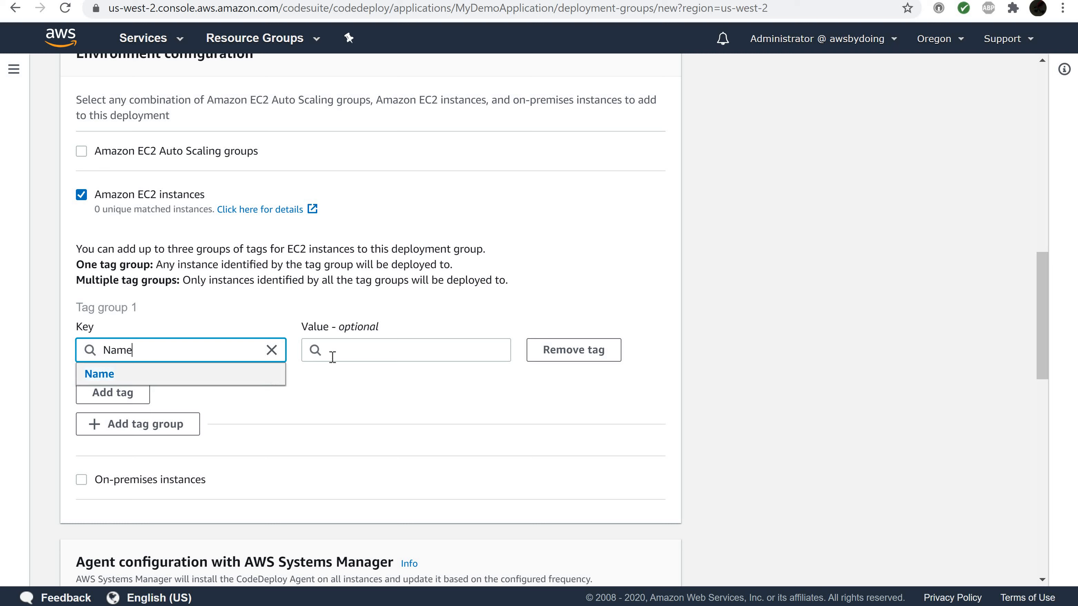
pyautogui.click(340, 352)
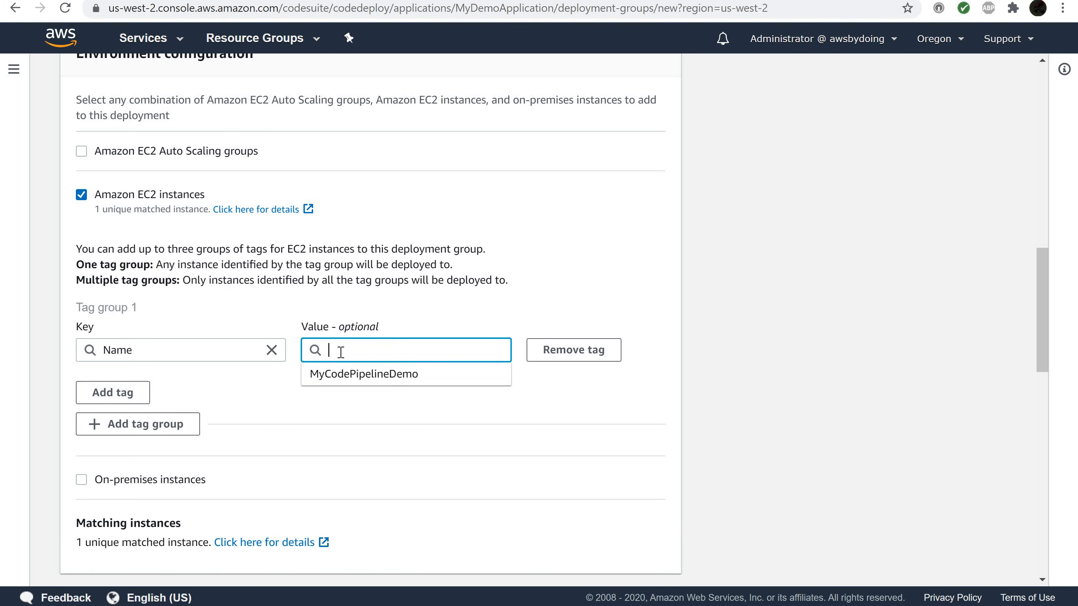
pyautogui.click(341, 380)
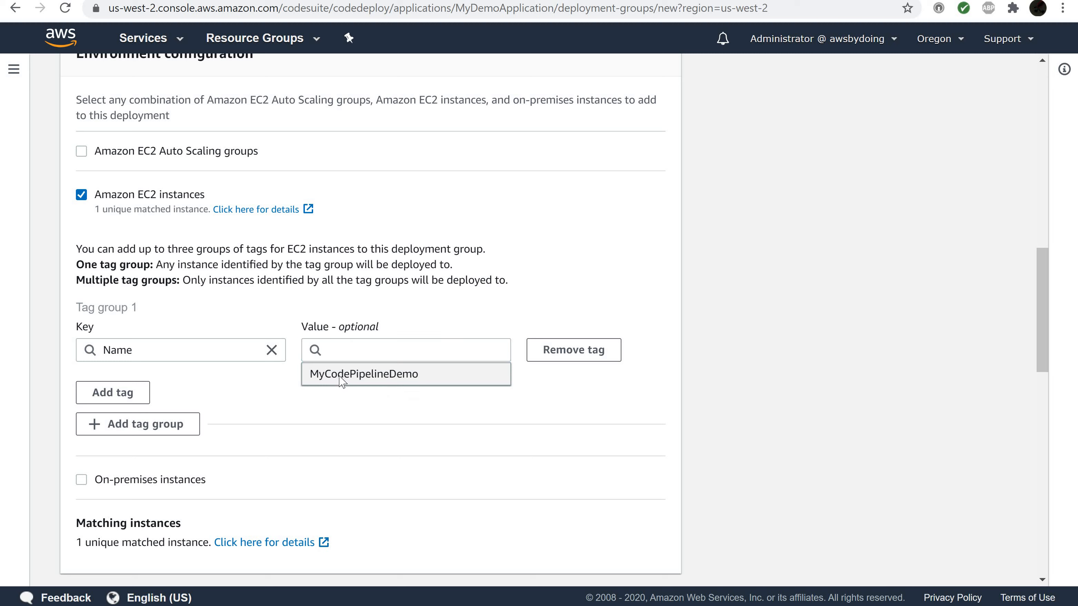
pyautogui.click(342, 381)
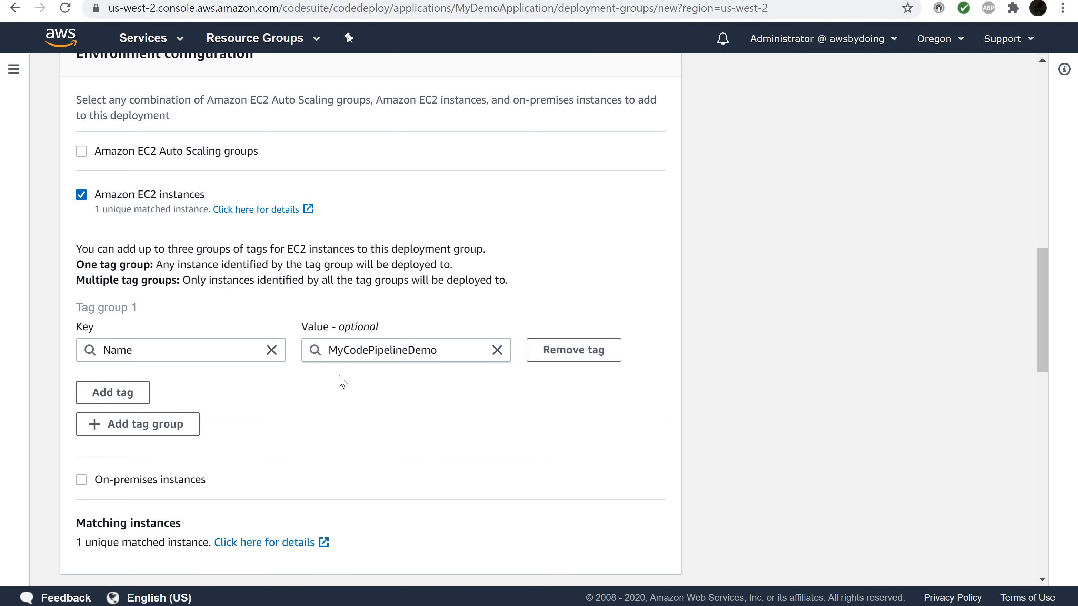
pyautogui.scroll(-10, 343, 382)
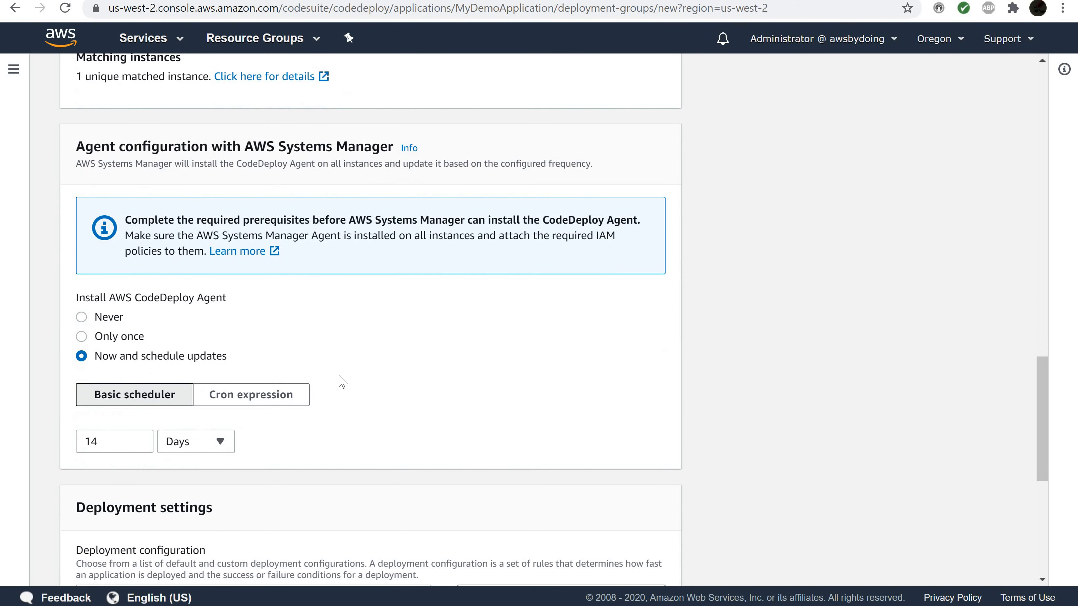
# Create the deployment group with the CodeDeployDefault.OneAtATime deployment configuration and load balancing disabled
pyautogui.scroll(-4, 343, 382)
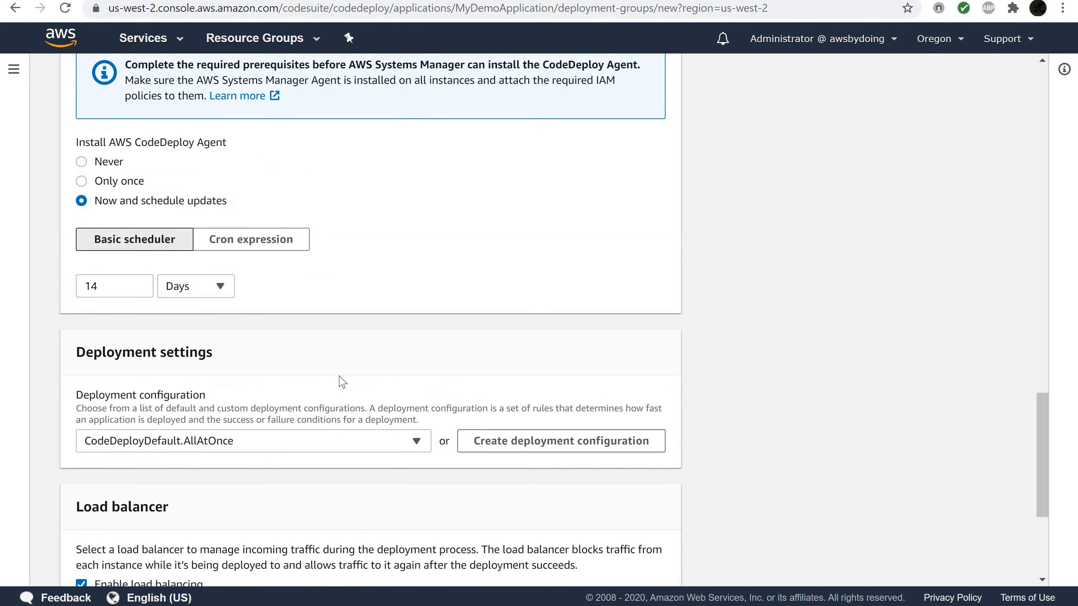
pyautogui.scroll(5, 343, 382)
pyautogui.scroll(-4, 343, 382)
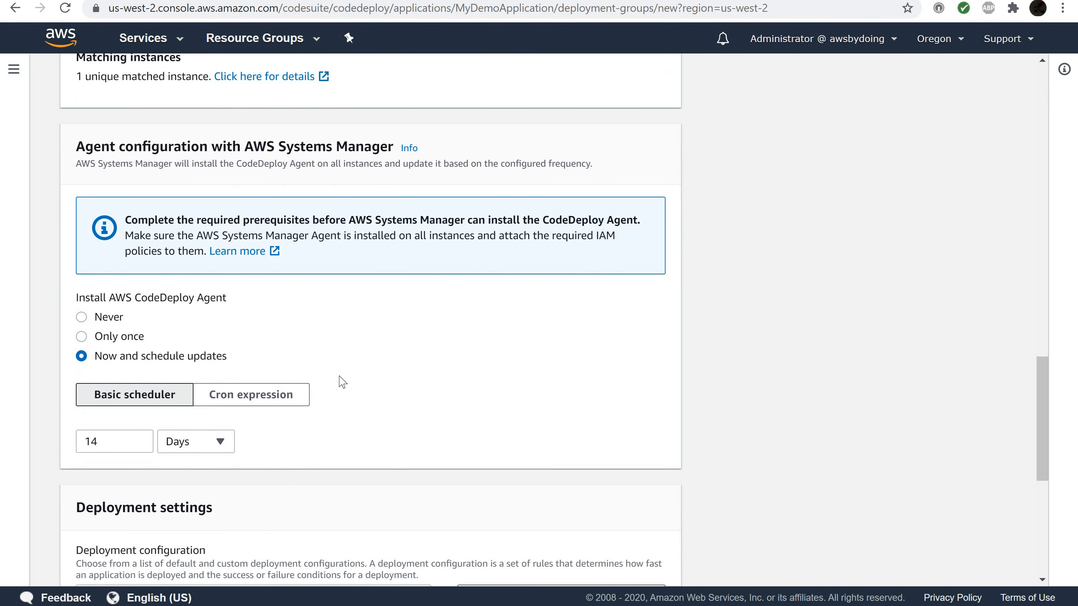
pyautogui.scroll(-1, 343, 382)
pyautogui.scroll(2, 343, 382)
pyautogui.scroll(-4, 343, 382)
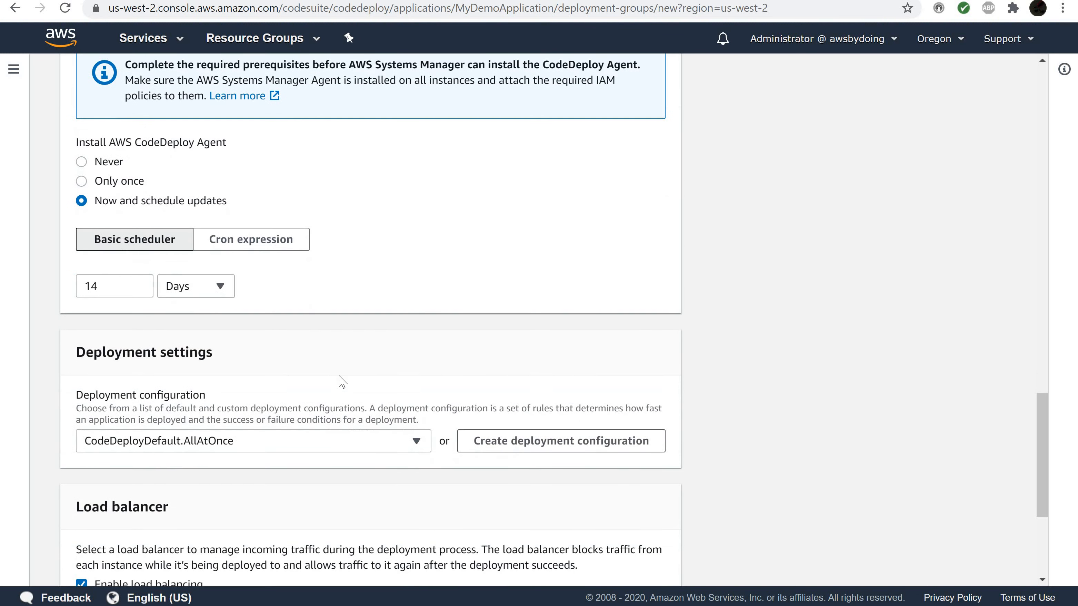
pyautogui.scroll(-4, 343, 382)
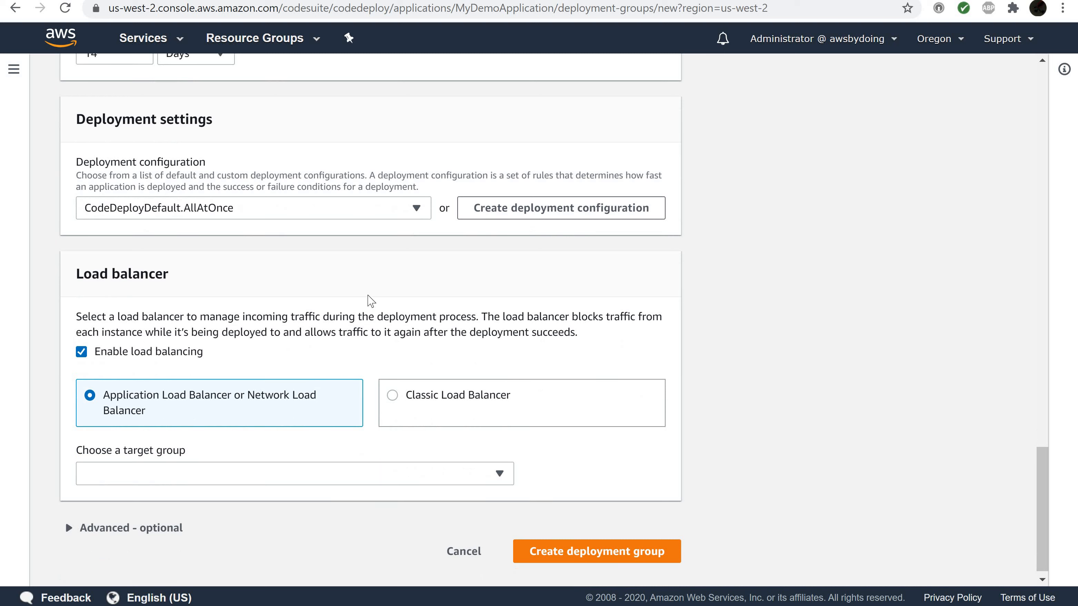
pyautogui.click(419, 210)
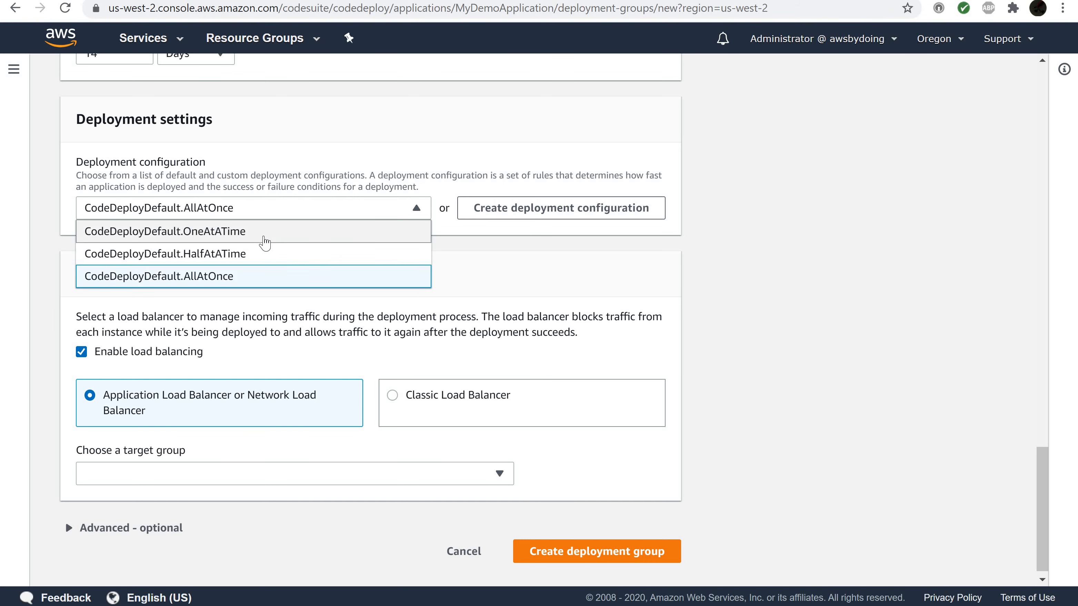
pyautogui.click(266, 237)
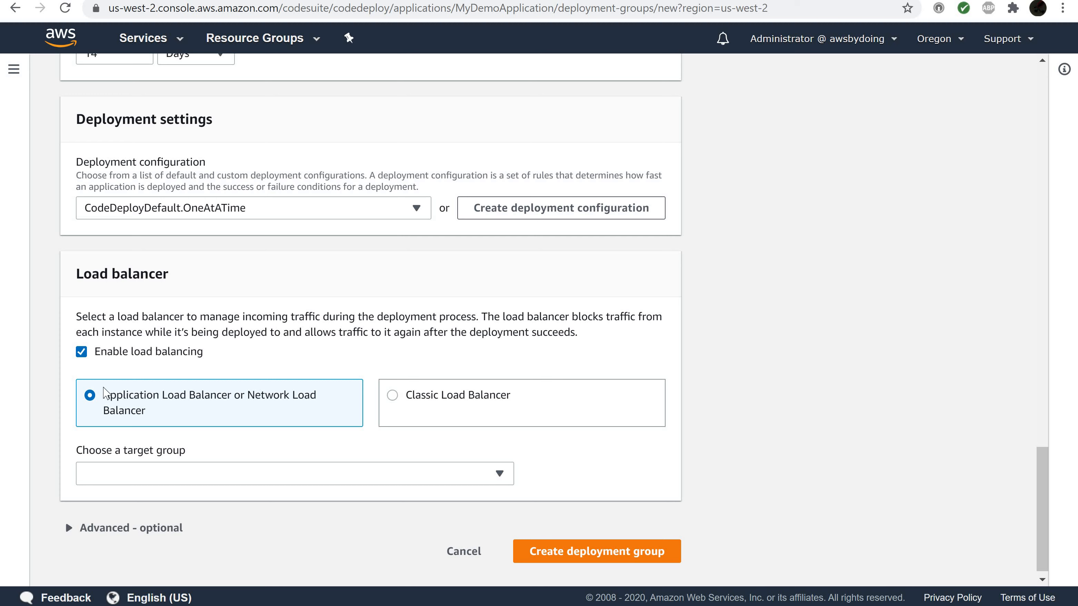
pyautogui.click(82, 352)
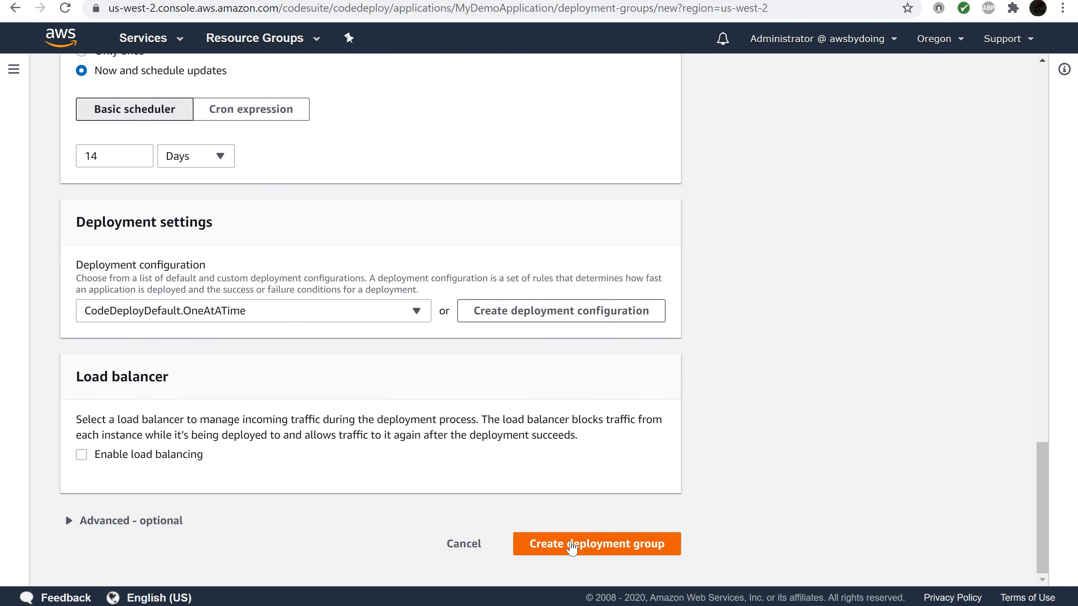
pyautogui.click(572, 546)
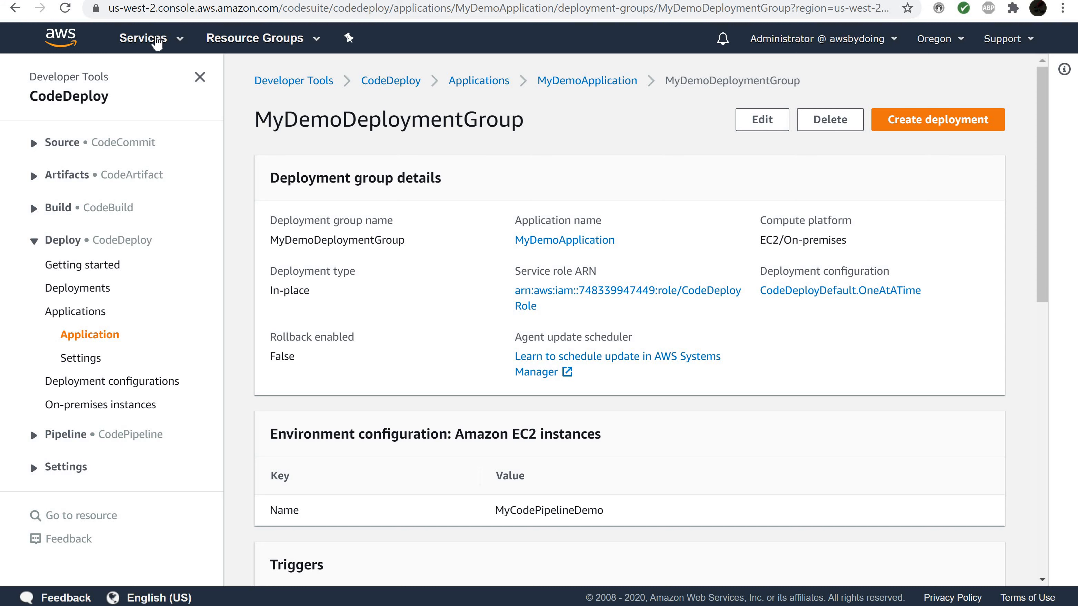
# Go to the CodePipeline service and start creating a new pipeline in the Oregon region
pyautogui.click(157, 40)
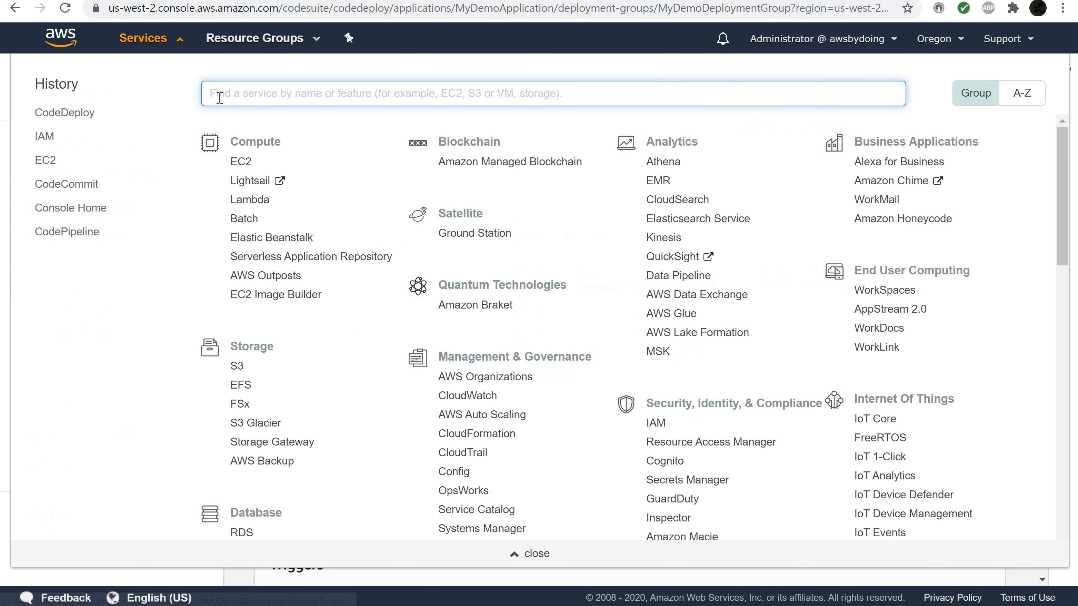
pyautogui.write('code')
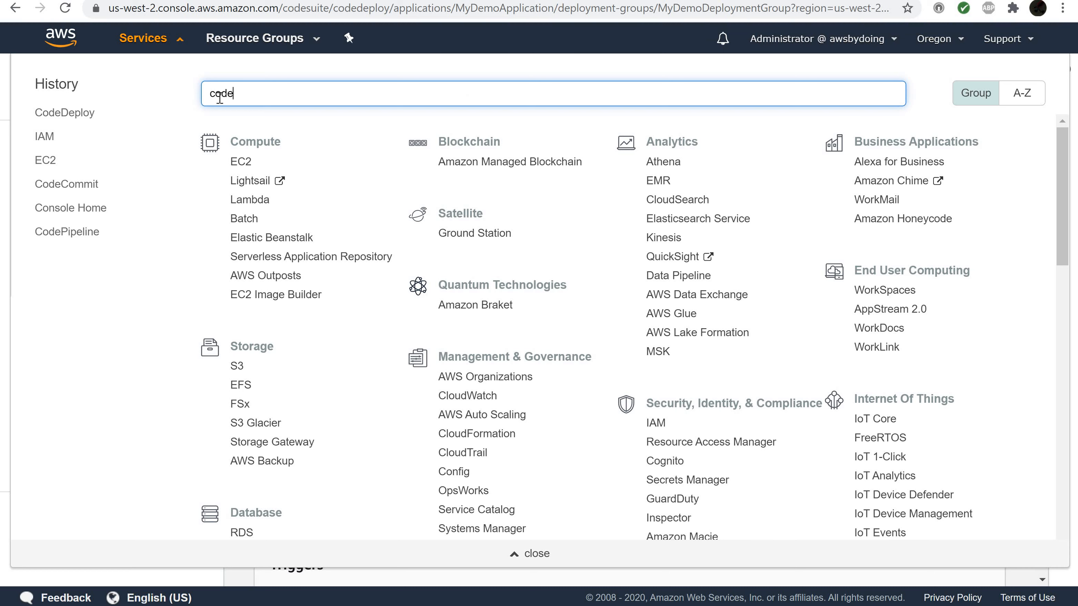
pyautogui.write('pipe')
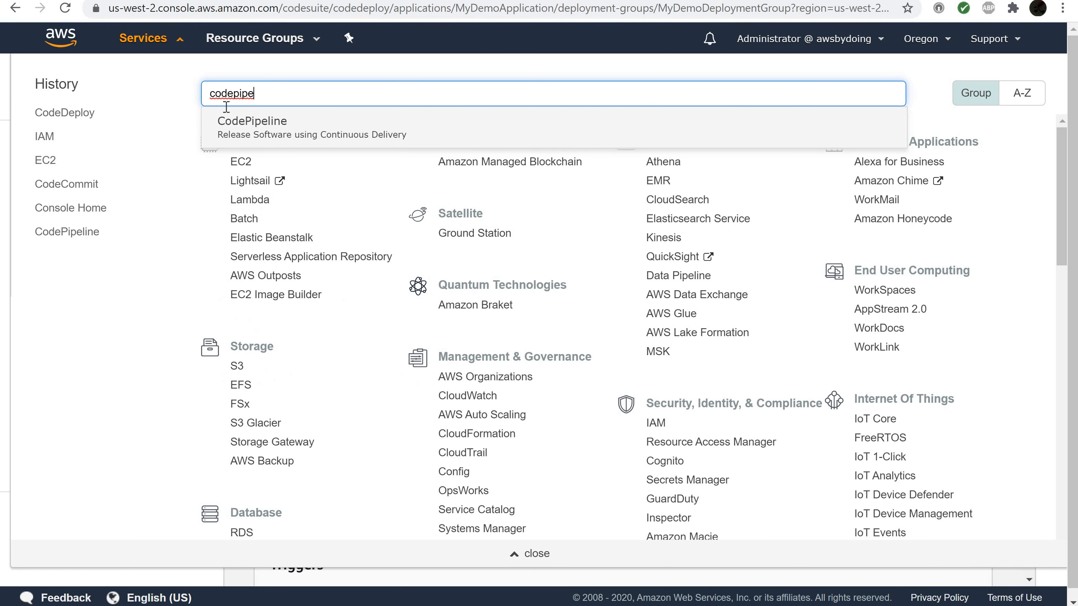
pyautogui.click(245, 135)
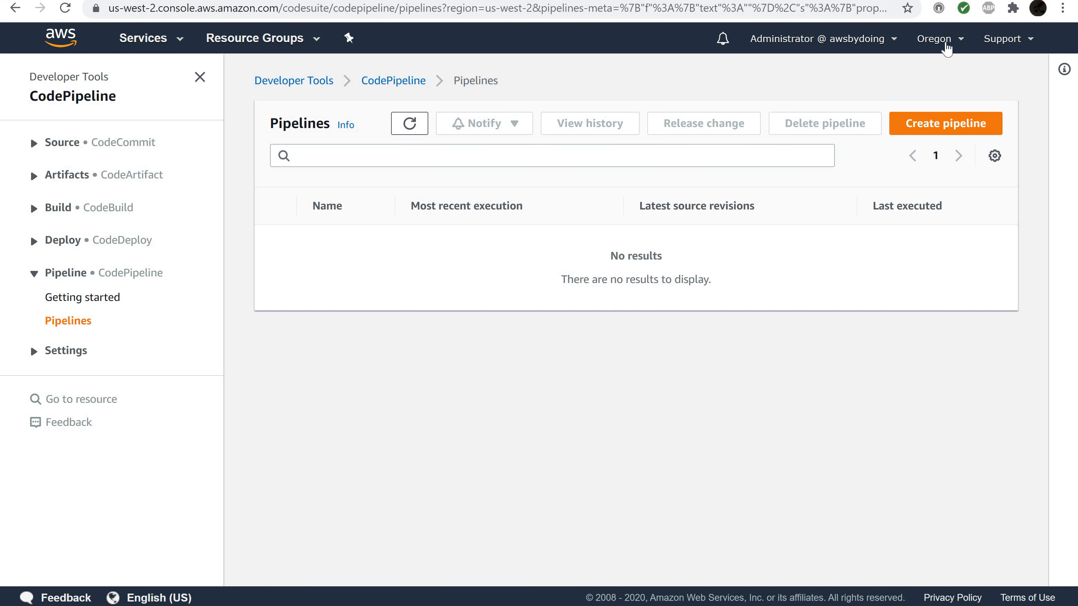
pyautogui.click(940, 38)
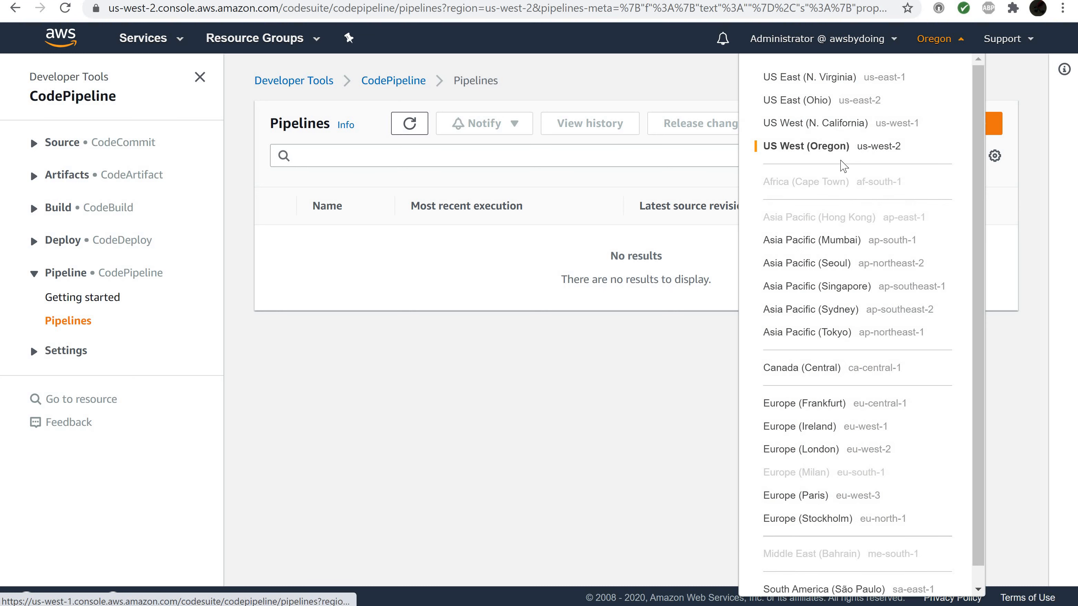
pyautogui.click(929, 42)
pyautogui.click(933, 124)
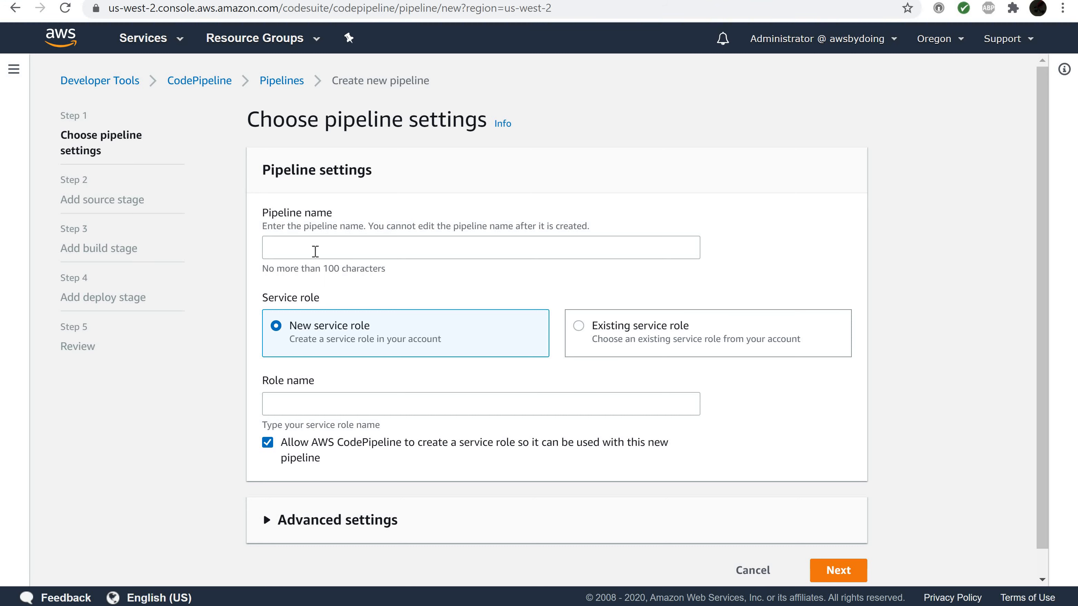
# Name the pipeline MyFirstPipeline, keeping a new service role, the default artifact location and the default AWS managed key, and proceed to the source stage
pyautogui.click(315, 251)
pyautogui.write('MyFirstPipeline')
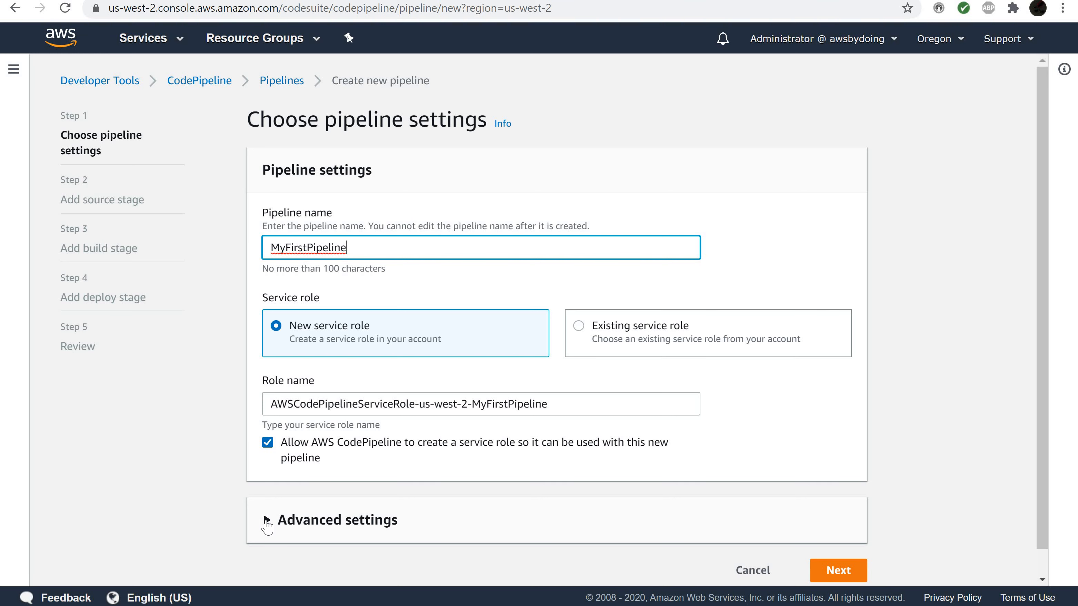
pyautogui.click(266, 520)
pyautogui.scroll(-5, 353, 369)
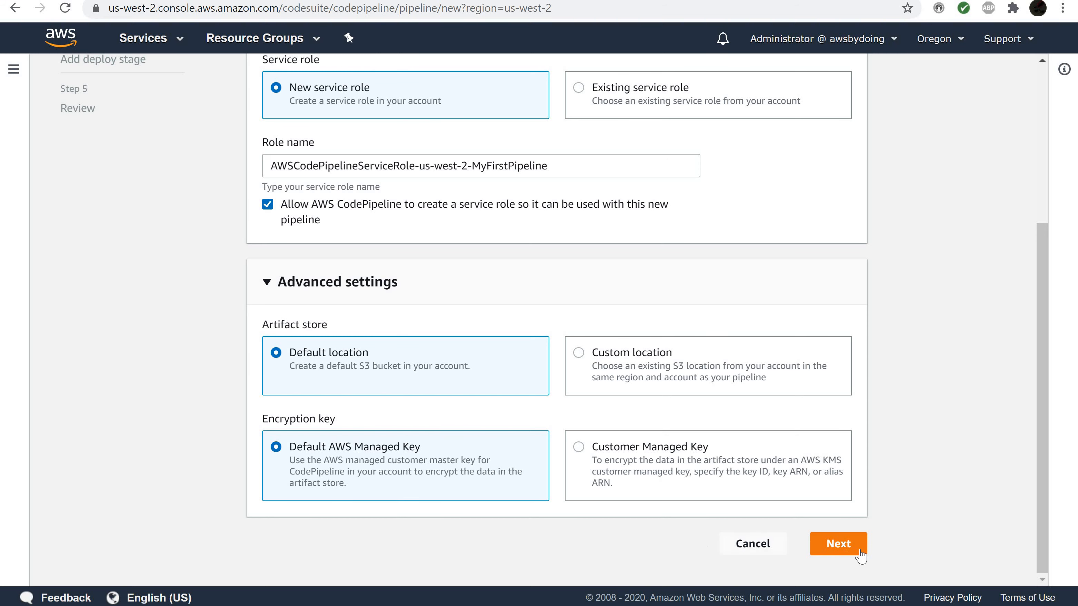
pyautogui.click(839, 544)
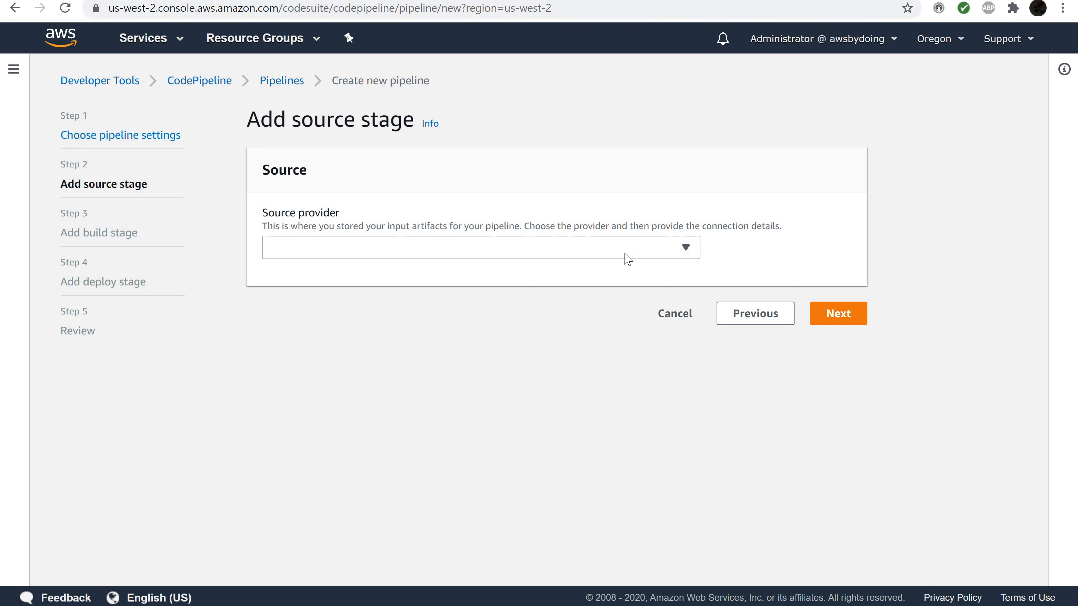
# Configure the source stage with AWS CodeCommit, repository MyDemoRepo and branch master, keeping Amazon CloudWatch Events for change detection
pyautogui.click(686, 247)
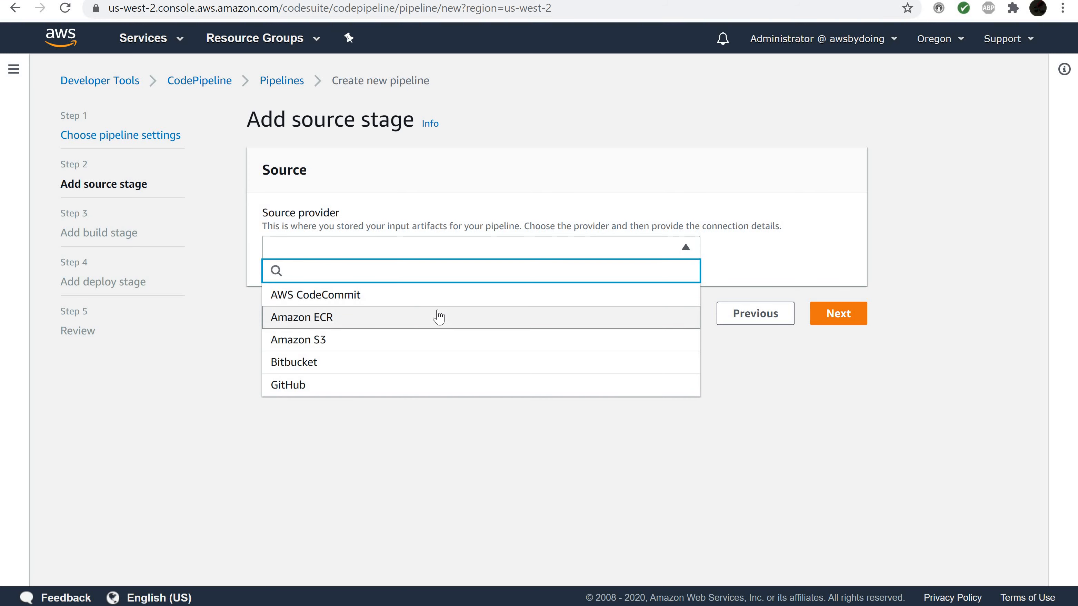
pyautogui.click(395, 295)
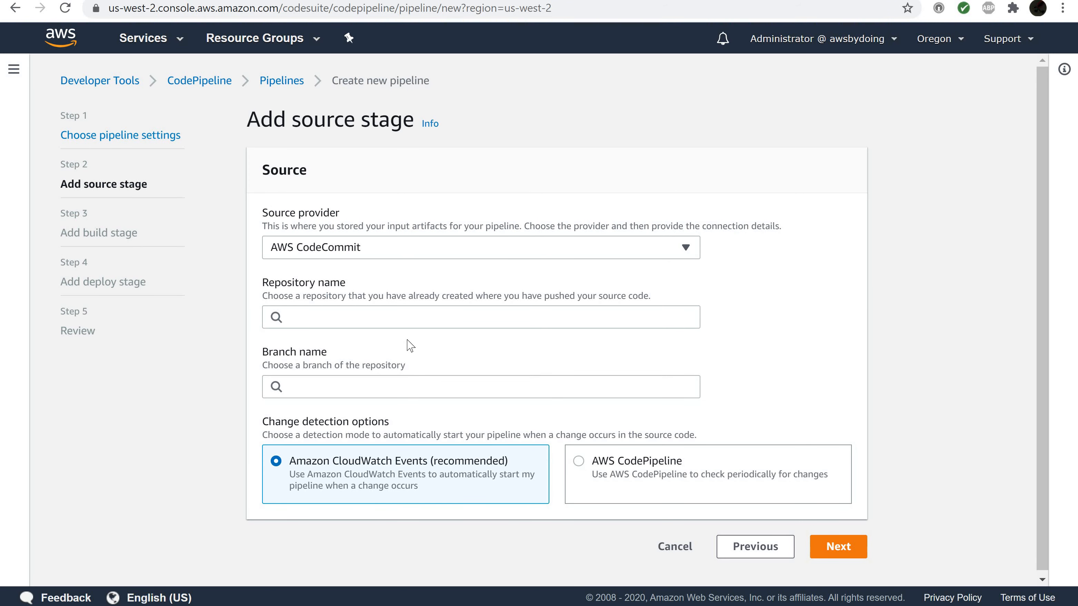
pyautogui.click(411, 322)
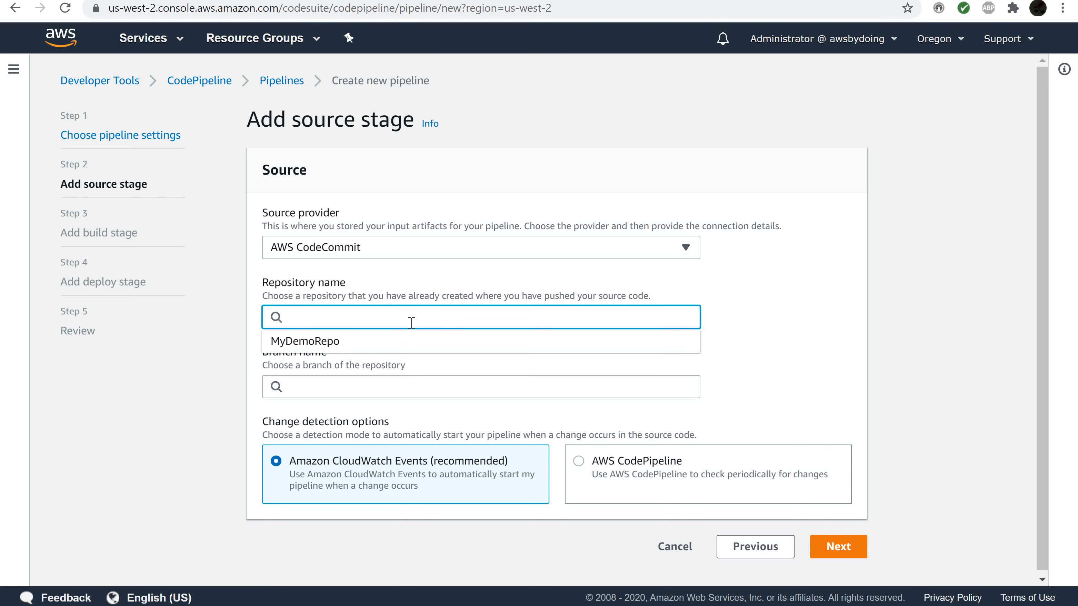
pyautogui.click(335, 346)
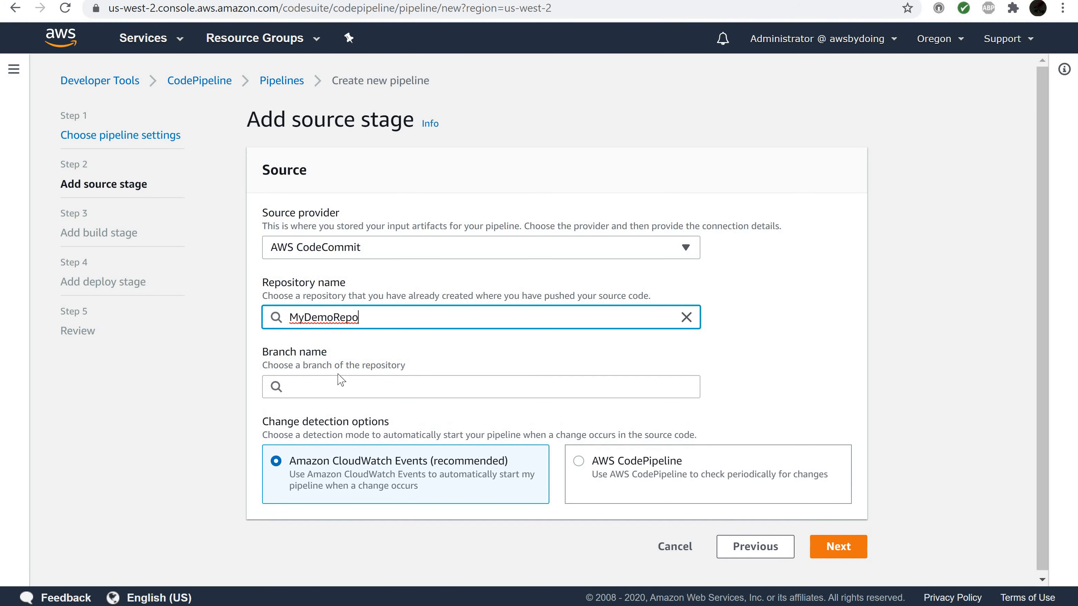
pyautogui.click(340, 393)
pyautogui.click(289, 419)
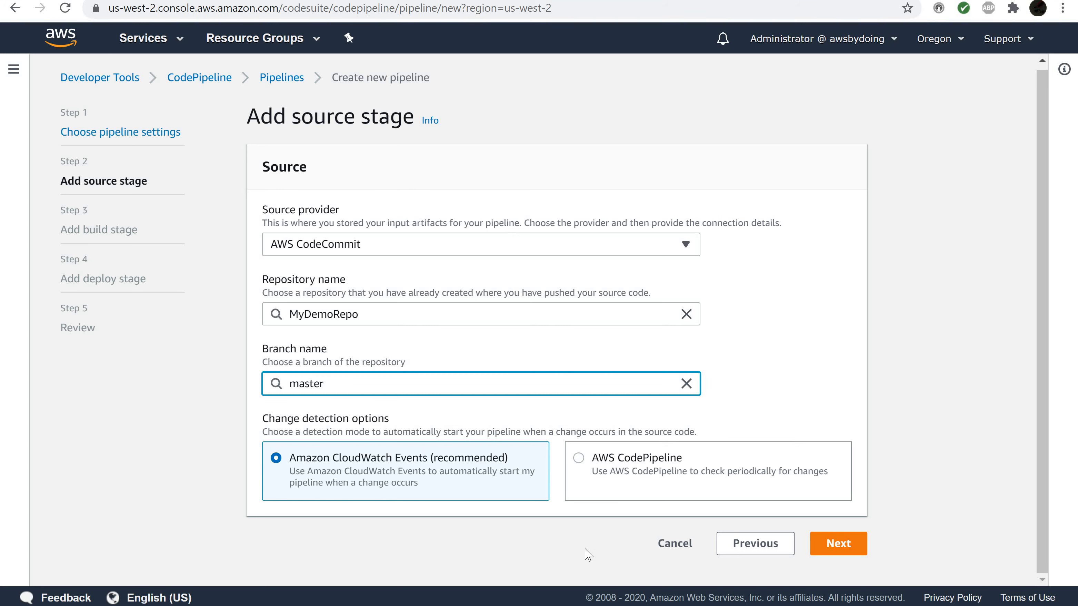
pyautogui.click(832, 545)
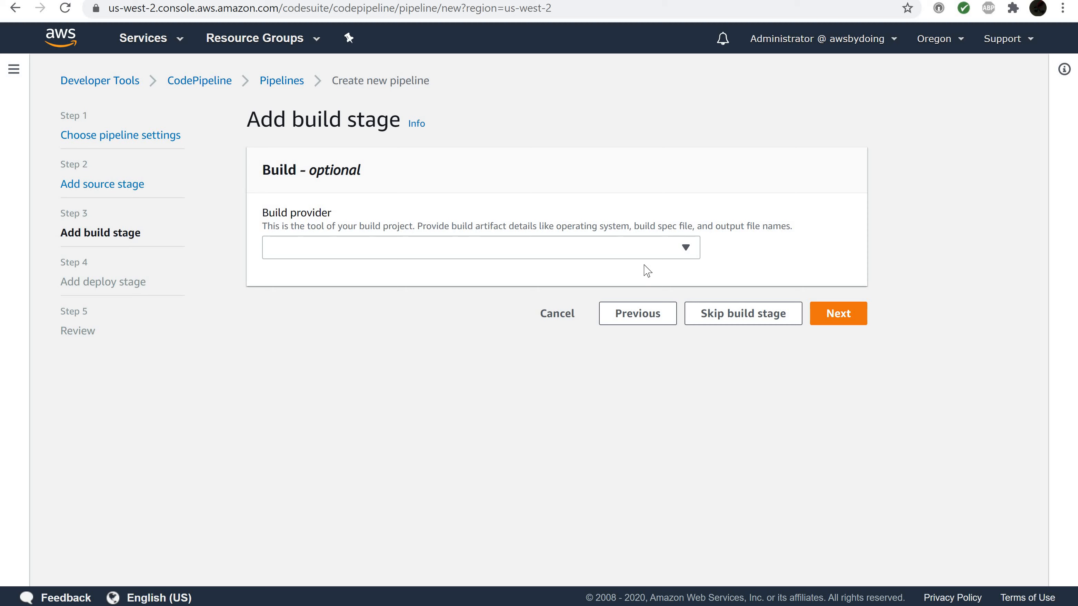
# Skip the pipeline's optional build stage without choosing a build provider
pyautogui.click(669, 251)
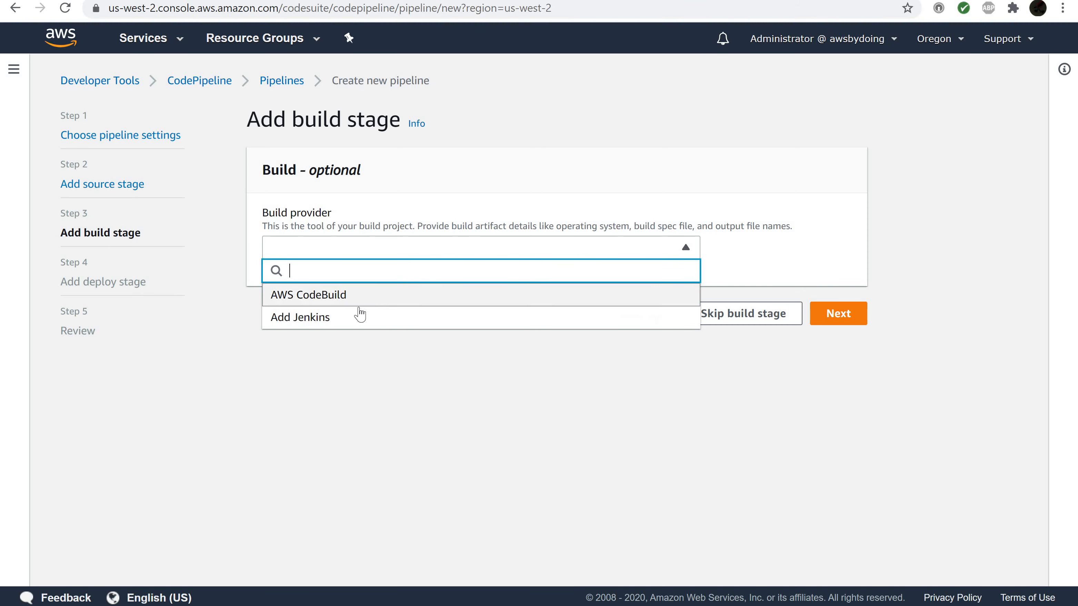
pyautogui.click(368, 381)
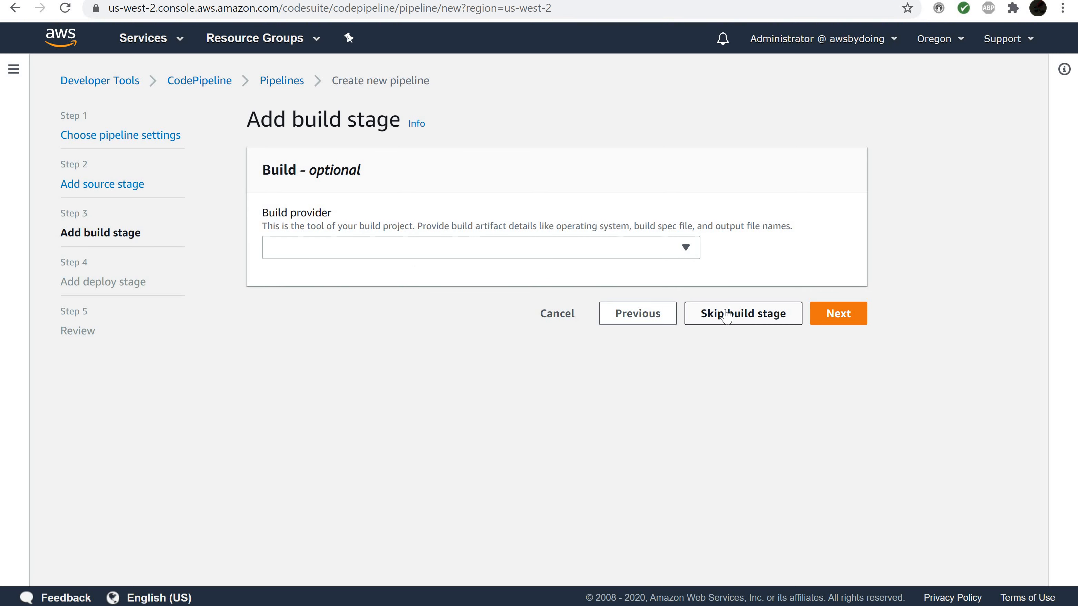
pyautogui.click(699, 313)
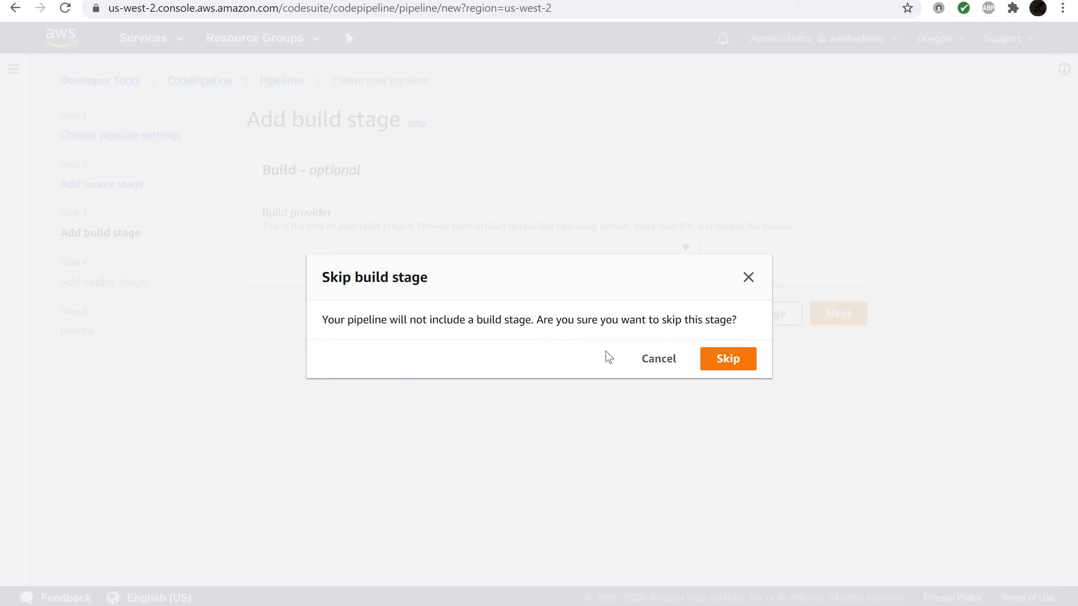
pyautogui.click(725, 360)
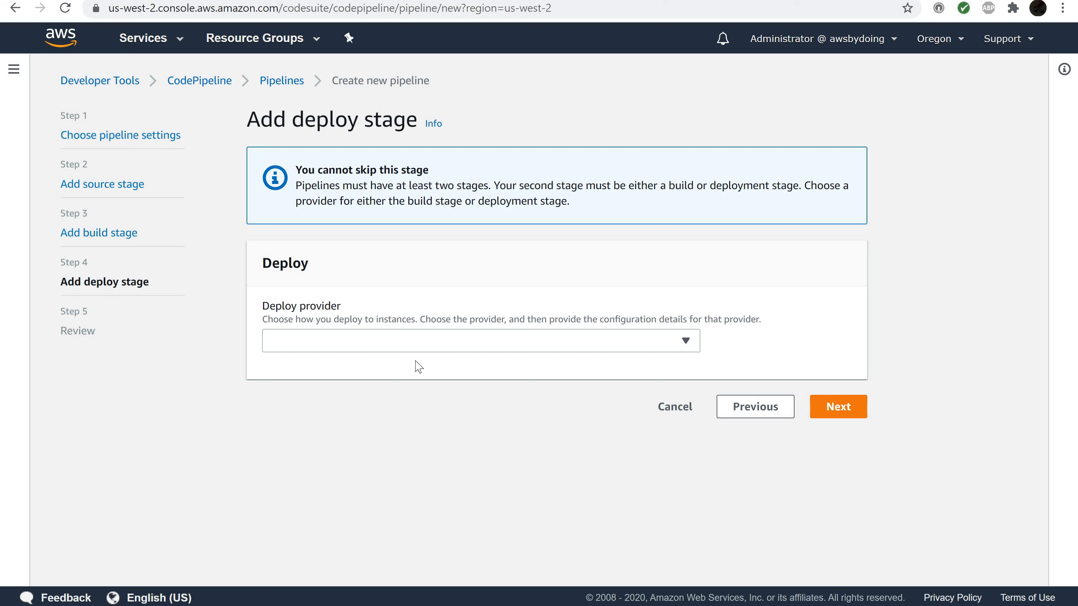
# Configure the deploy stage with AWS CodeDeploy, application MyDemoApplication and deployment group MyDemoDeploymentGroup, and proceed to the pipeline review
pyautogui.click(483, 346)
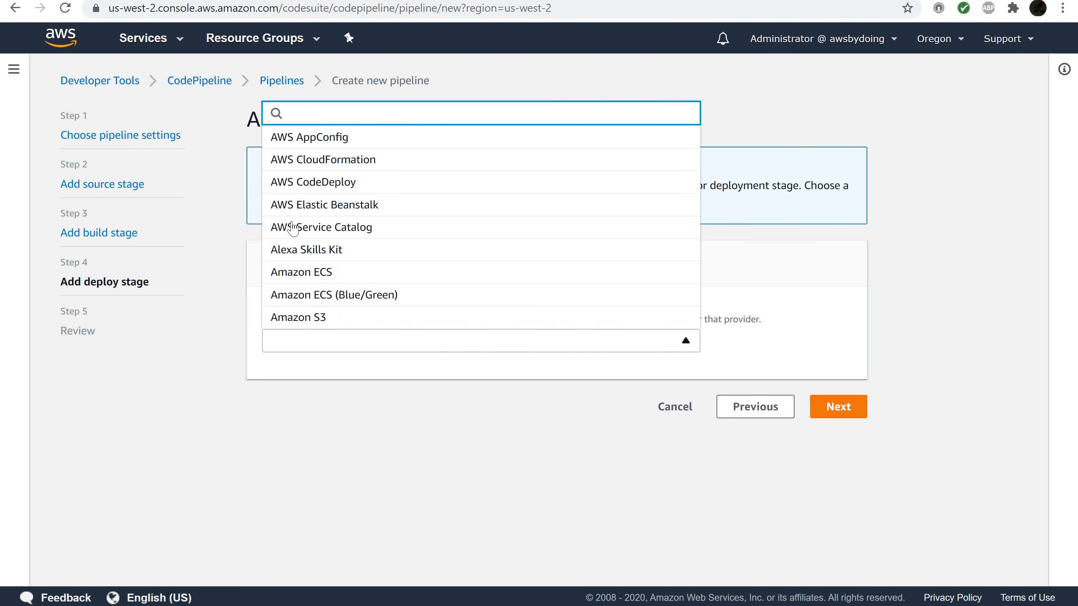
pyautogui.click(323, 181)
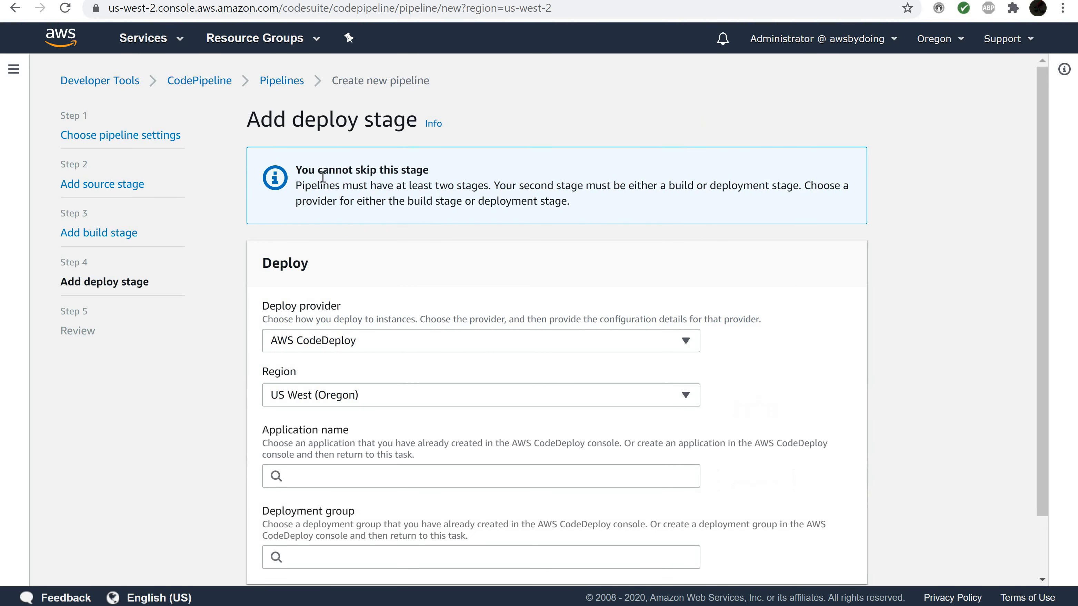
pyautogui.scroll(-2, 306, 468)
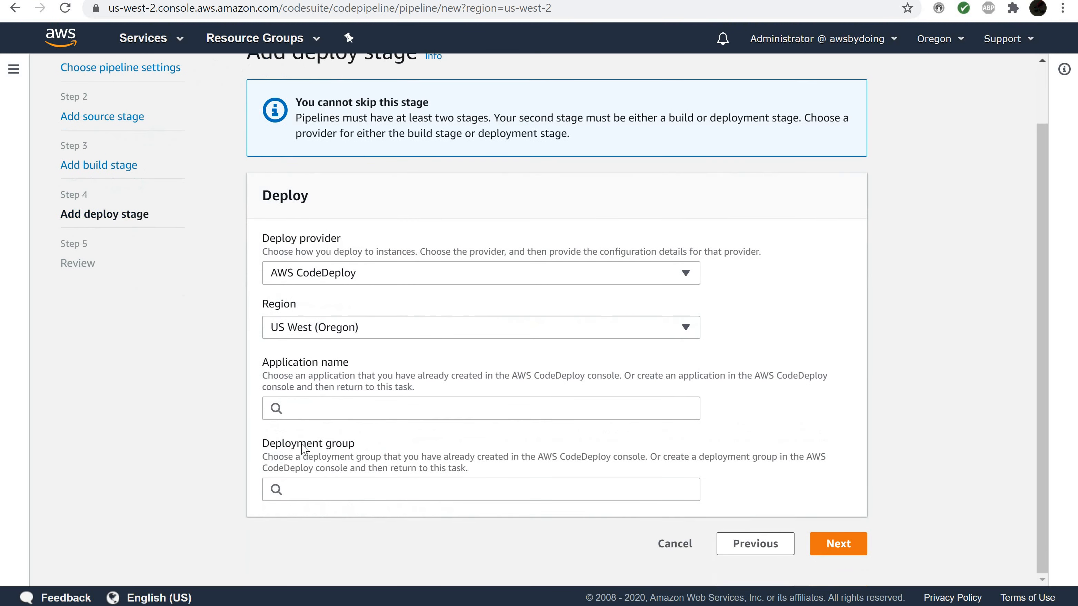
pyautogui.click(441, 408)
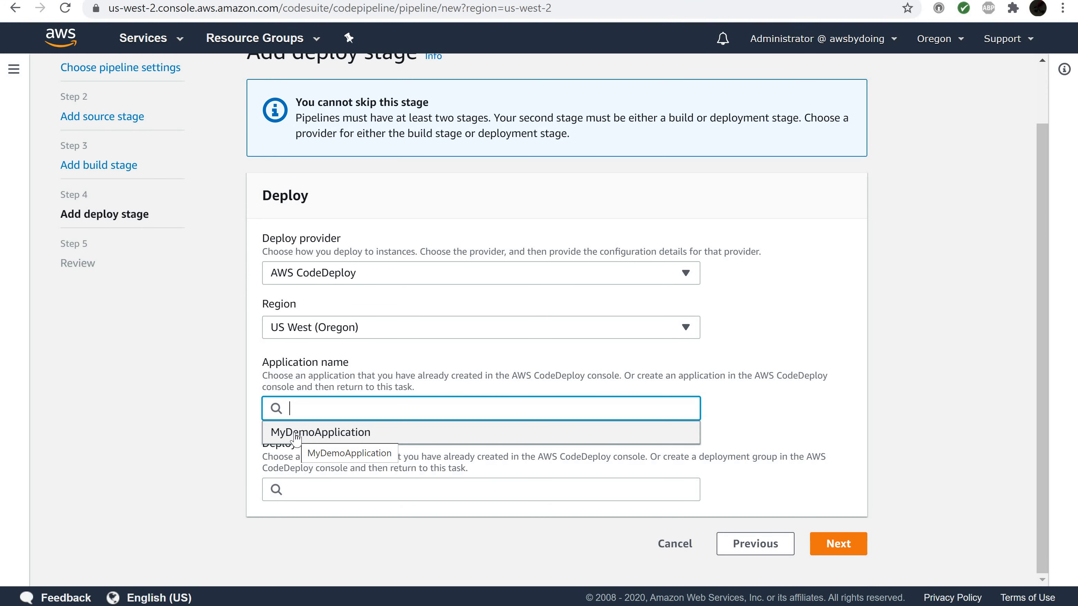
pyautogui.click(296, 432)
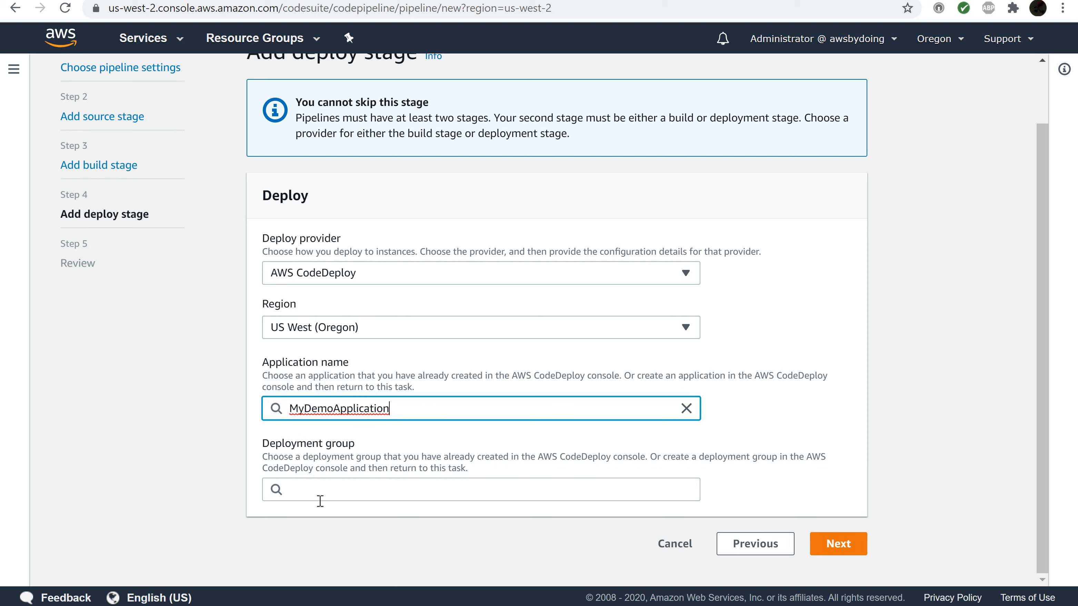
pyautogui.click(308, 488)
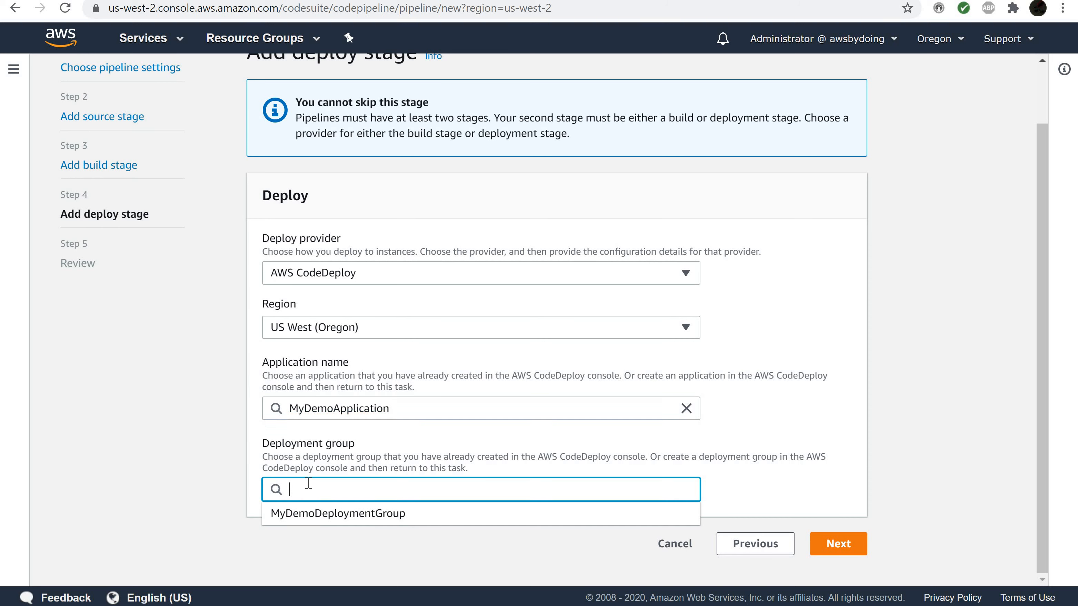
pyautogui.click(310, 513)
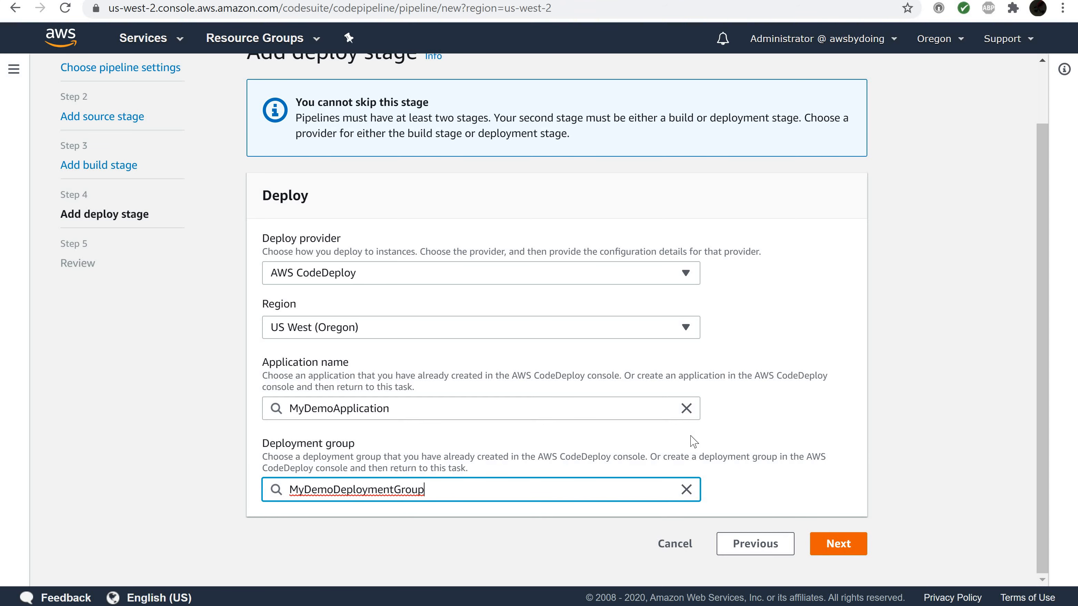
pyautogui.scroll(-6, 647, 425)
pyautogui.scroll(5, 647, 426)
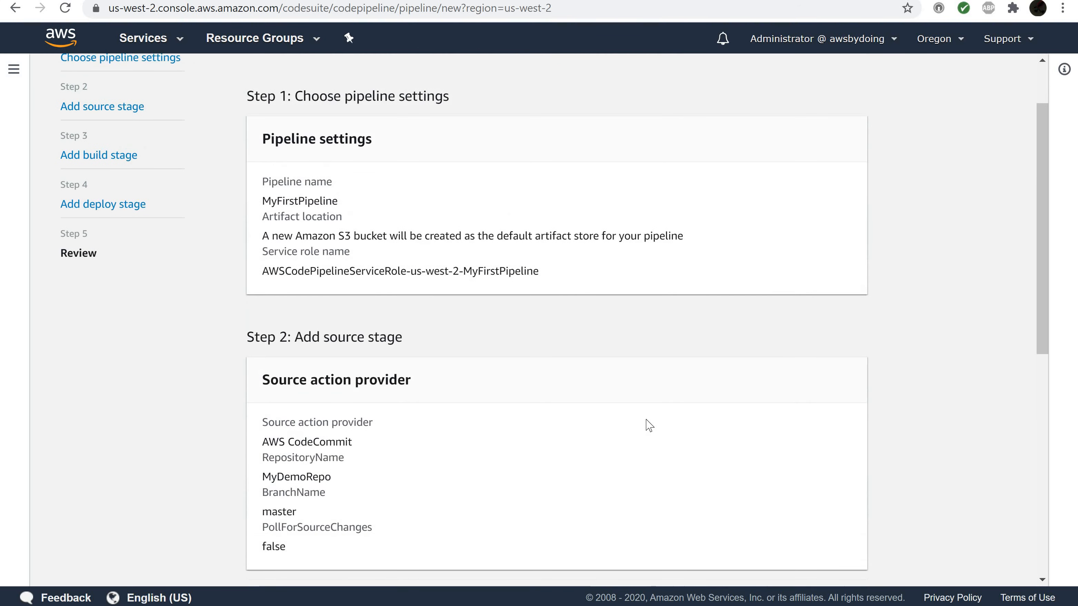
# Review the settings of all MyFirstPipeline stages and create the pipeline
pyautogui.scroll(-2, 649, 425)
pyautogui.scroll(-2, 649, 425)
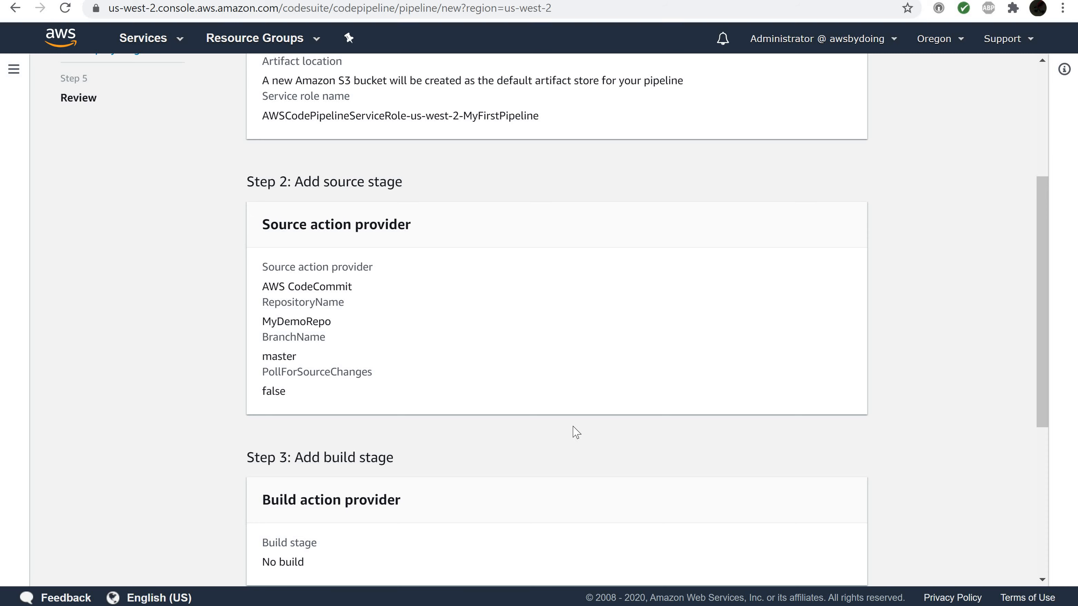
pyautogui.scroll(-1, 558, 390)
pyautogui.scroll(-5, 560, 391)
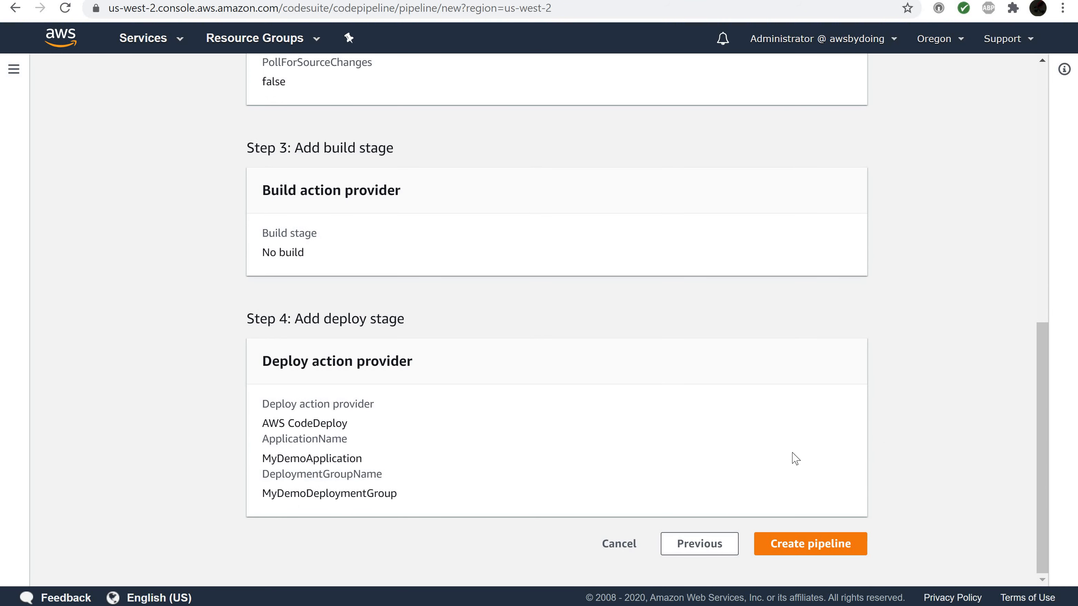
pyautogui.click(796, 550)
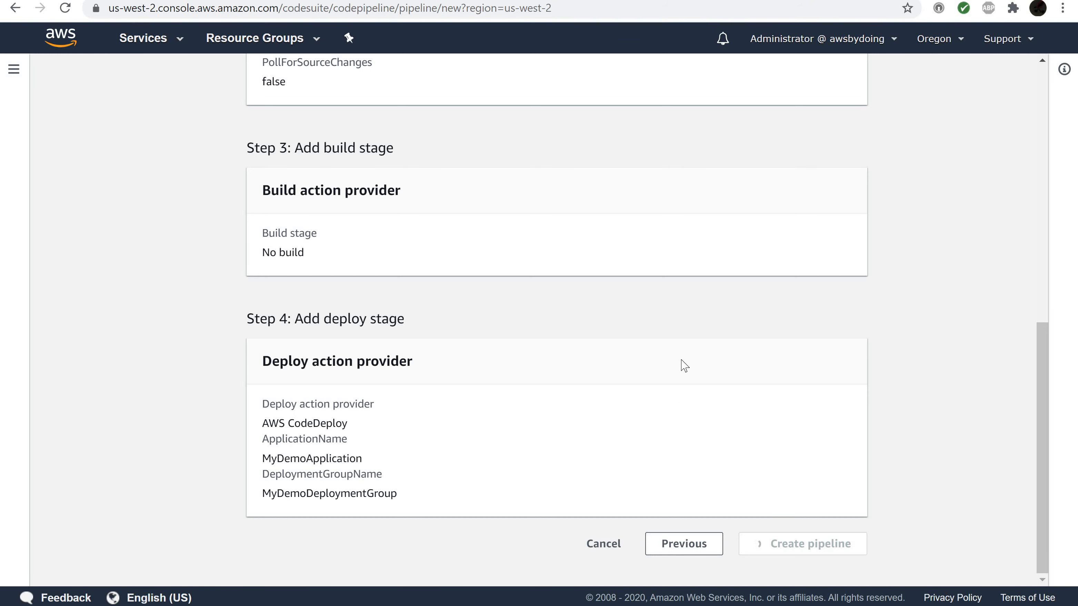
pyautogui.scroll(1, 685, 366)
pyautogui.scroll(-1, 685, 365)
pyautogui.scroll(15, 685, 365)
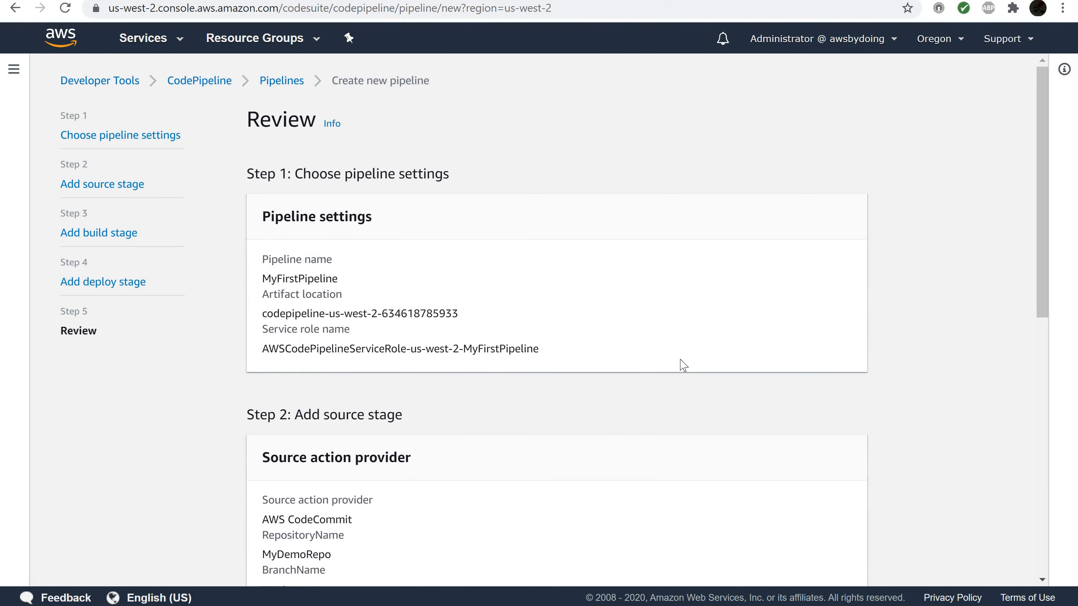
pyautogui.scroll(-15, 684, 365)
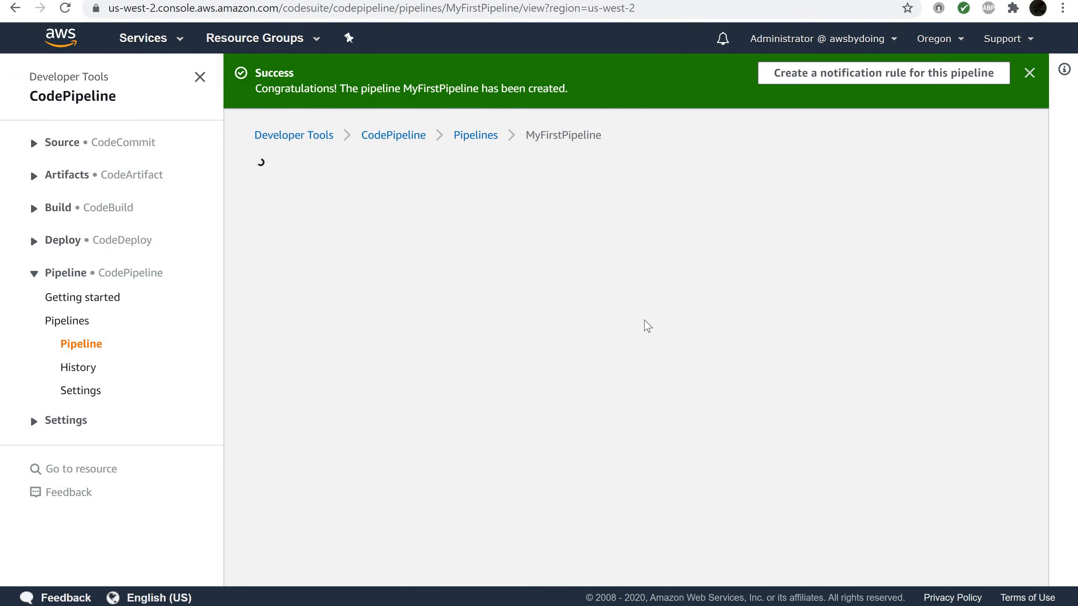
# Check the pipeline's Source and Deploy stages, and open the deployment from MyDemoApplication's deployment history in CodeDeploy
pyautogui.scroll(-2, 652, 323)
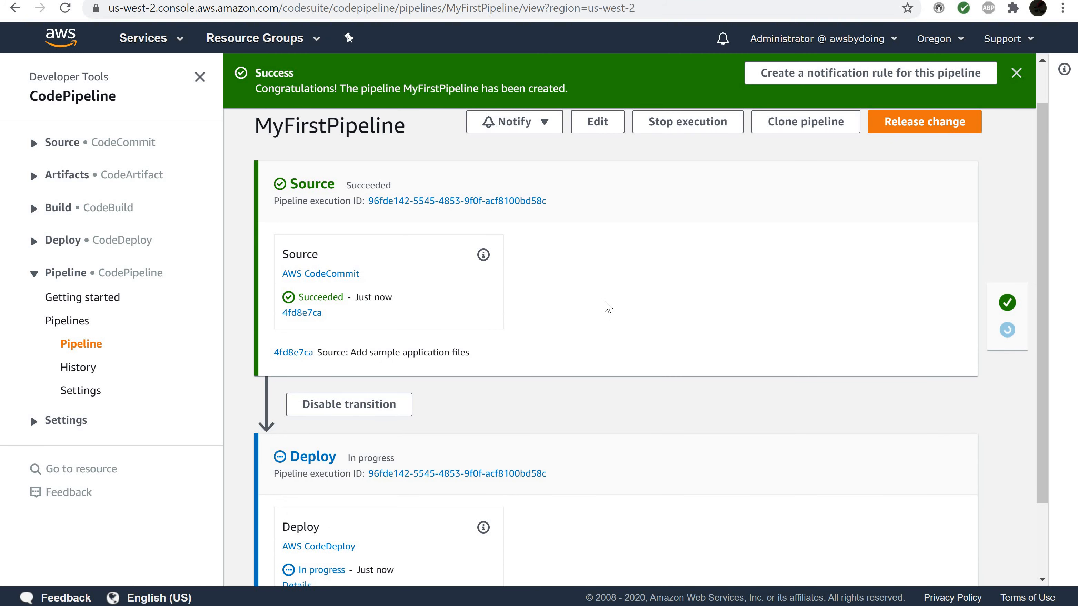
pyautogui.scroll(-4, 575, 304)
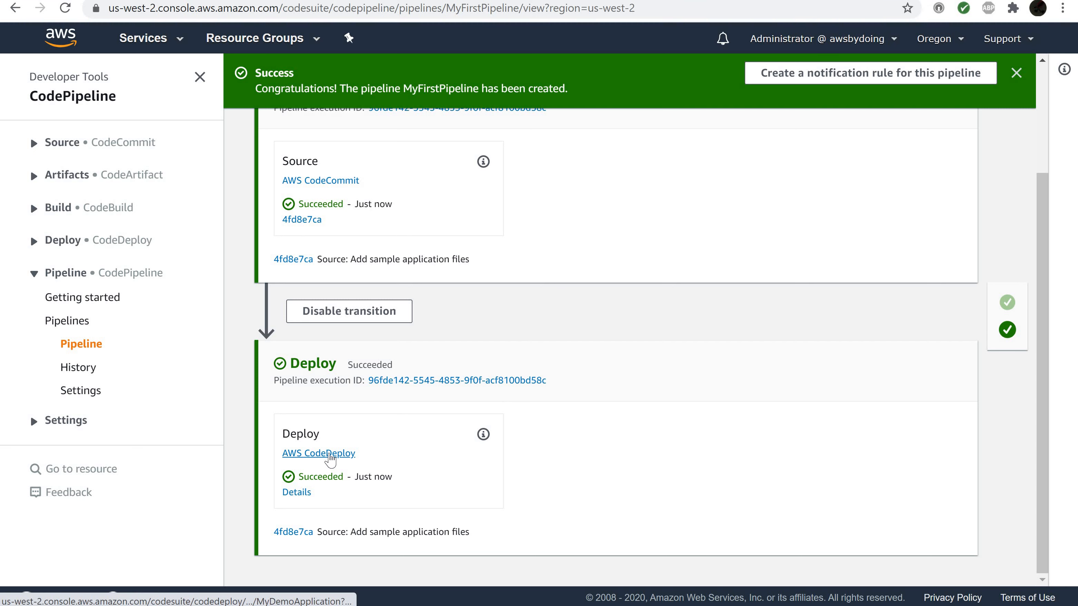
pyautogui.click(330, 453)
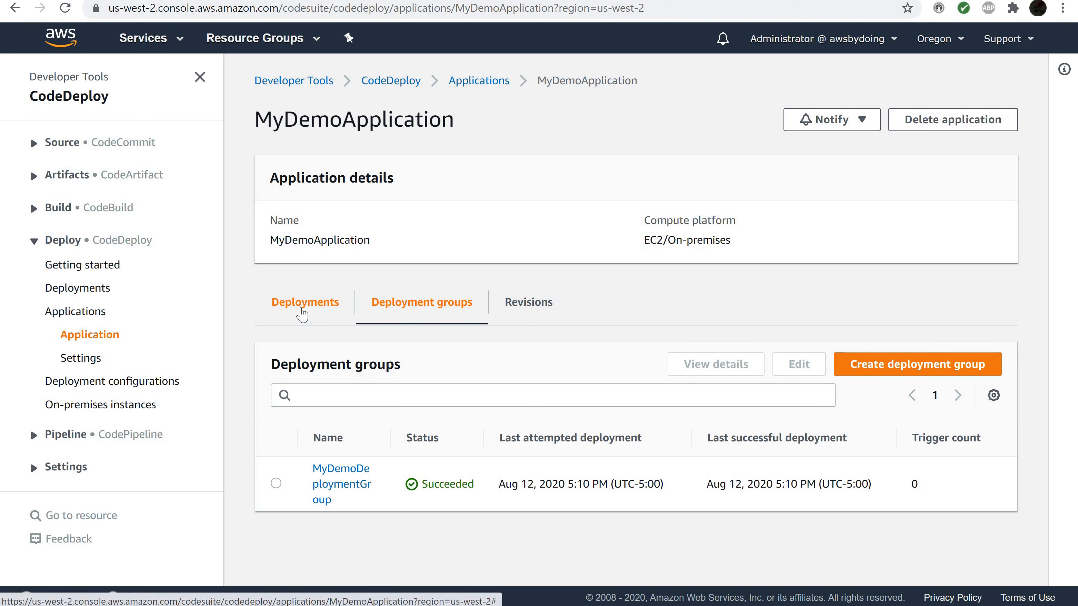
pyautogui.click(302, 315)
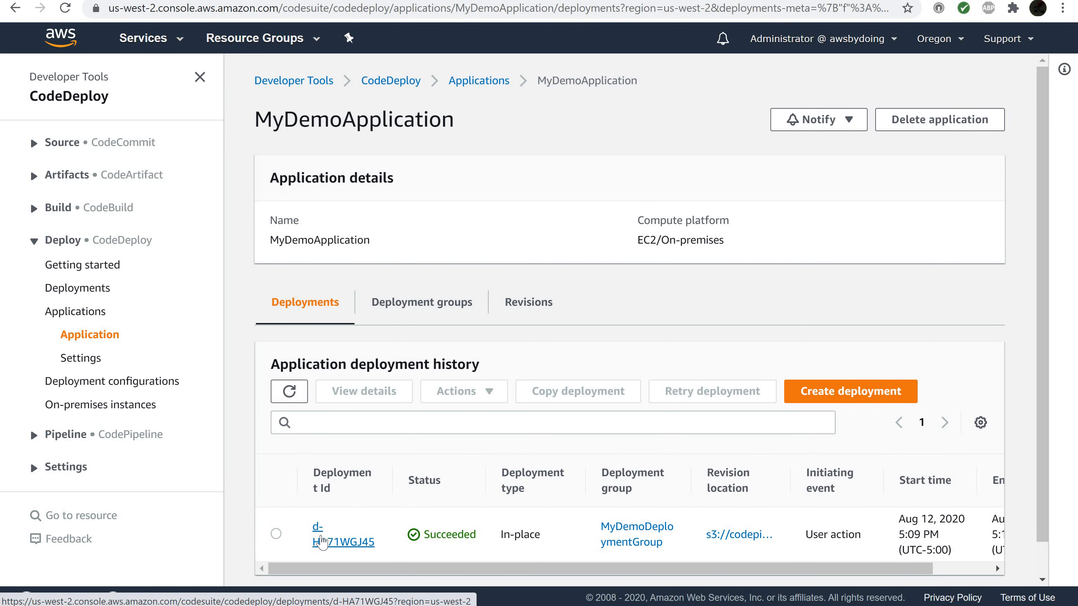
pyautogui.click(322, 541)
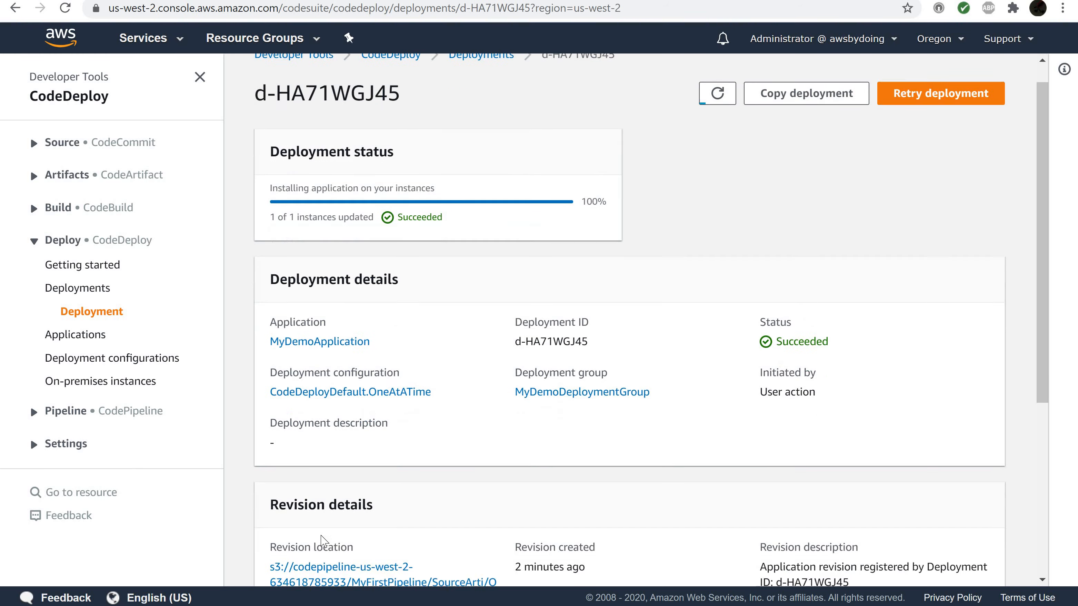
# Open the EC2 instance listed in the deployment lifecycle events and widen the instance list's Name column to show the full name
pyautogui.scroll(-6, 322, 536)
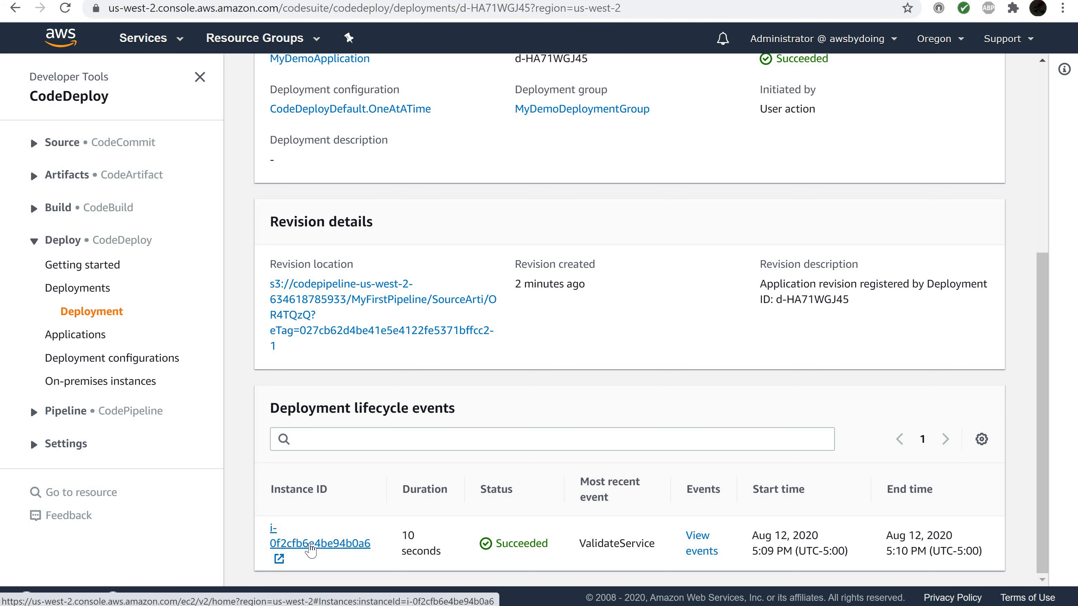
pyautogui.click(310, 548)
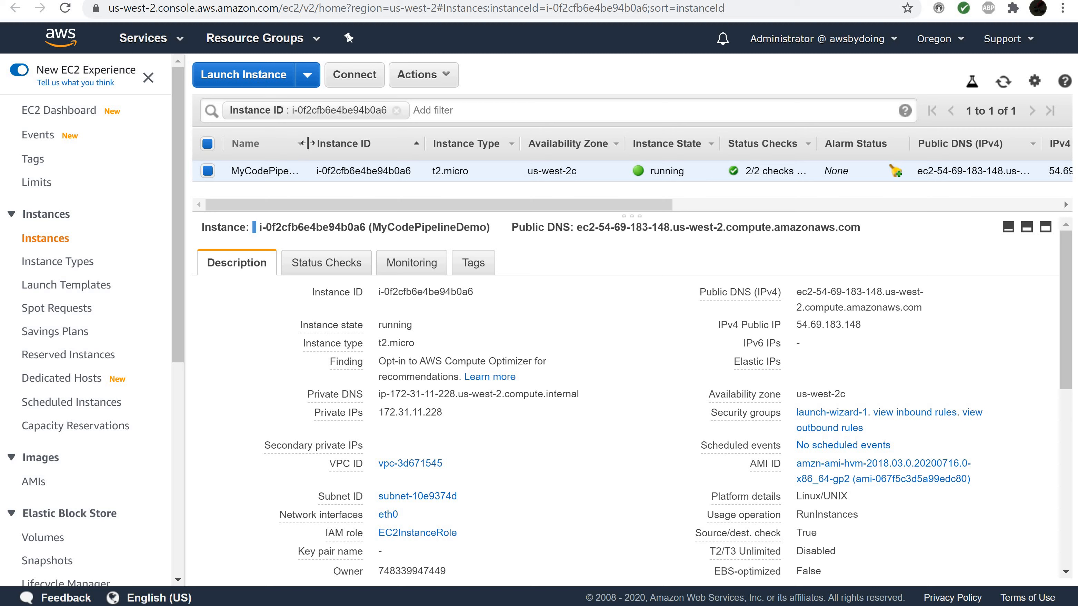
pyautogui.moveTo(307, 143); pyautogui.dragTo(360, 144)
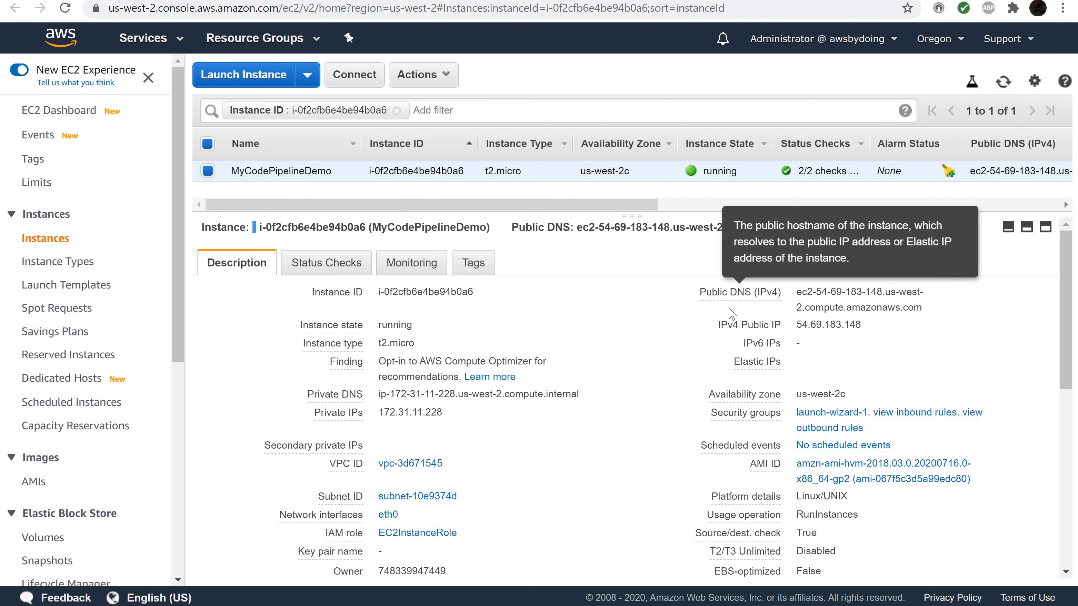
# Copy the MyCodePipelineDemo instance's public DNS (IPv4) address and load it in a separate browser page to check the deployed application
pyautogui.moveTo(804, 307)
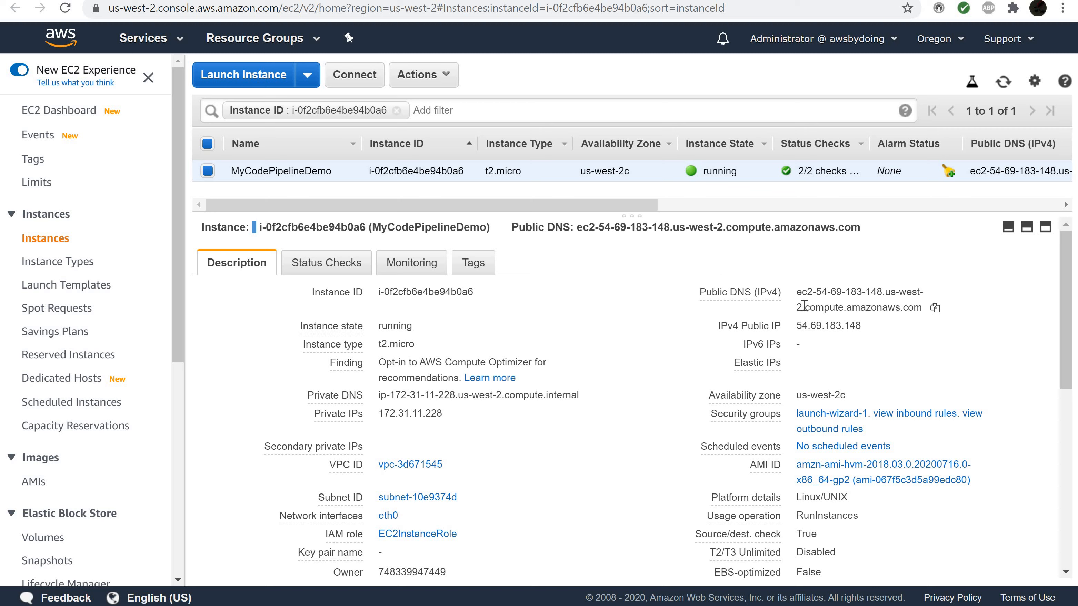
pyautogui.click(936, 308)
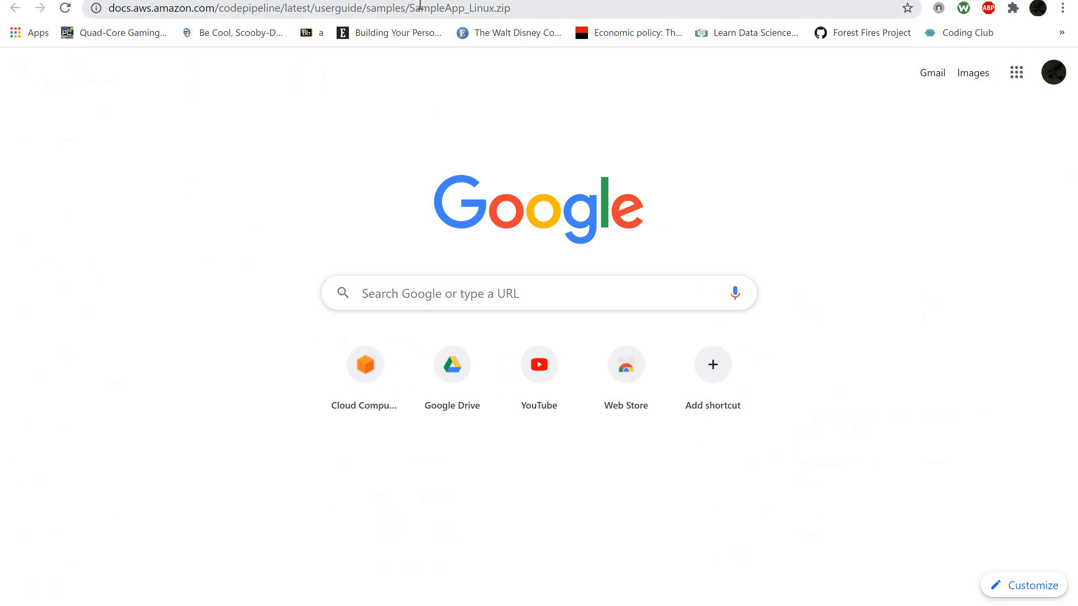
pyautogui.click(421, 8)
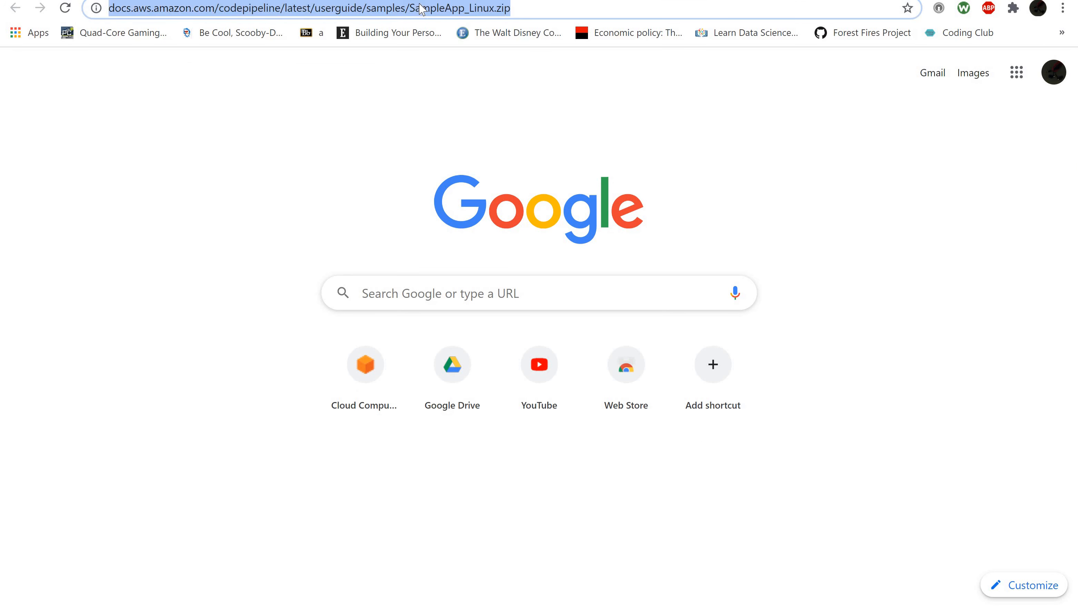
pyautogui.hotkey('ctrl', 'v')
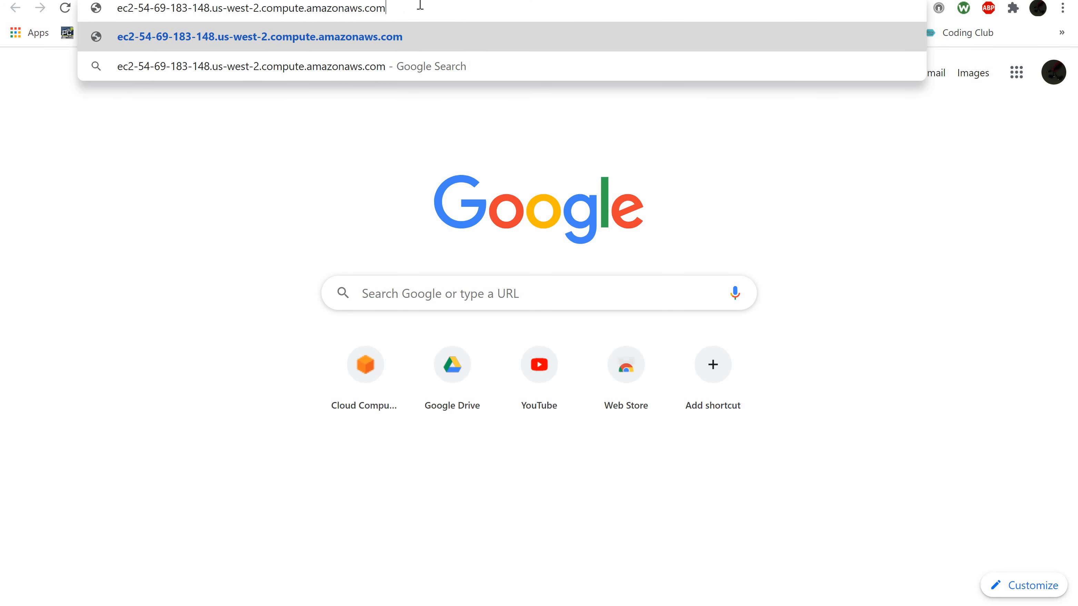
pyautogui.press('Return')
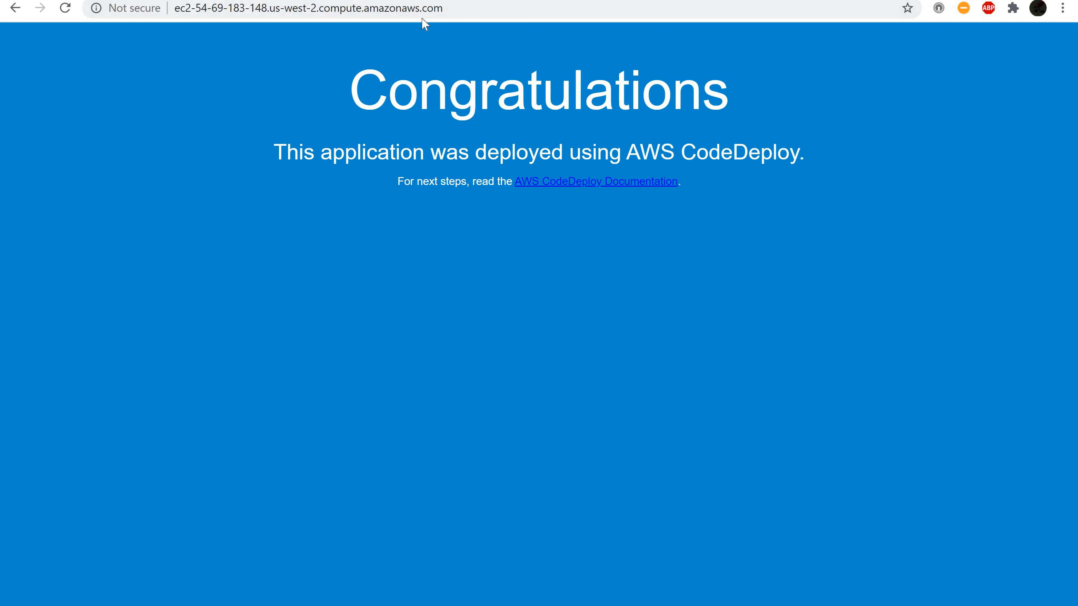